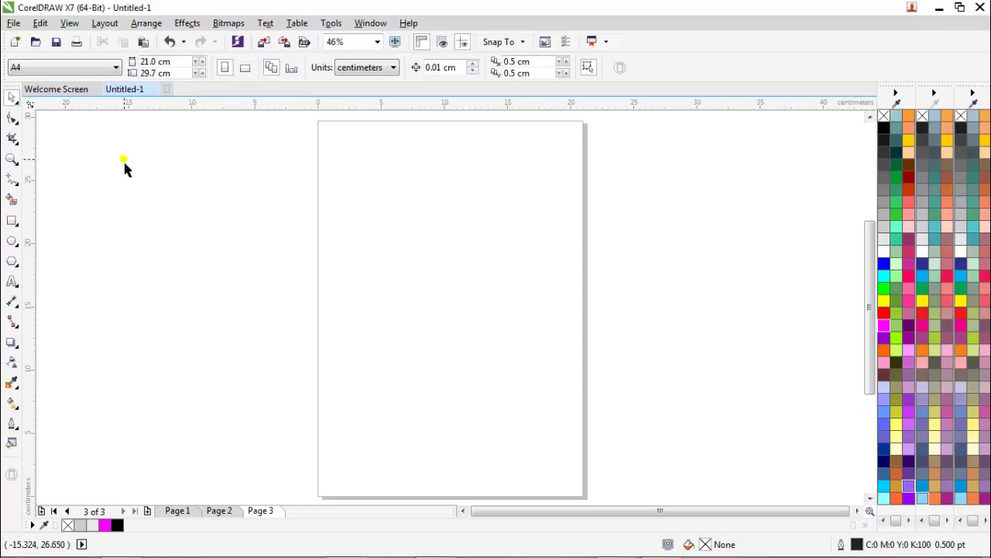
- Draw a rectangle about 14.7 by 18.8 cm inside the page with the Rectangle tool
{"action": "left_click", "coordinate": [11, 221]}
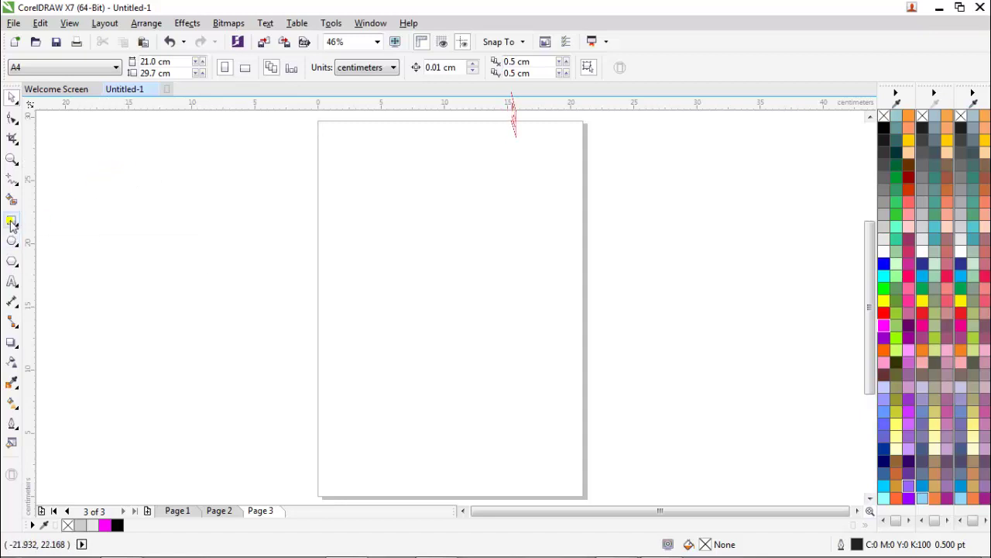
{"action": "left_click", "coordinate": [11, 222]}
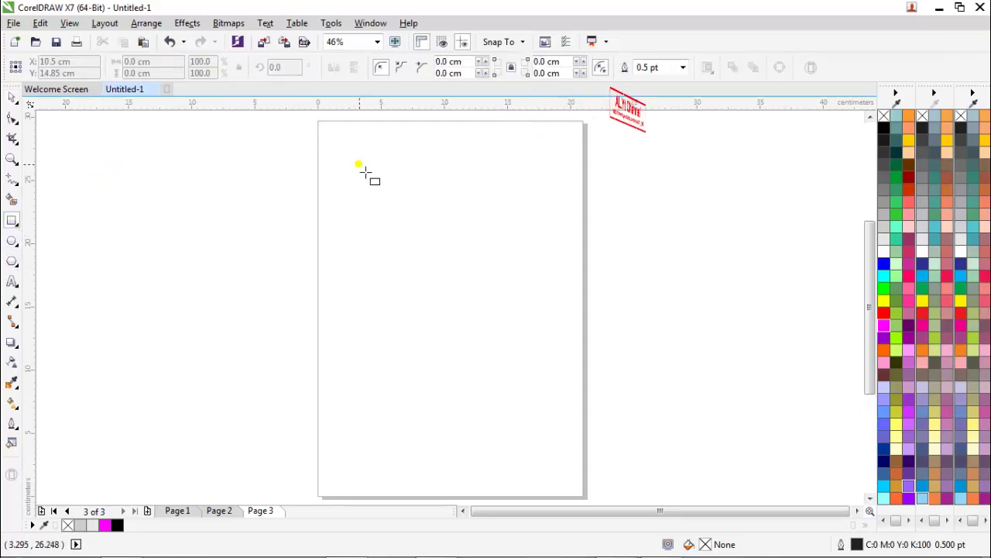
{"action": "left_click_drag", "start_coordinate": [358, 163], "coordinate": [545, 403]}
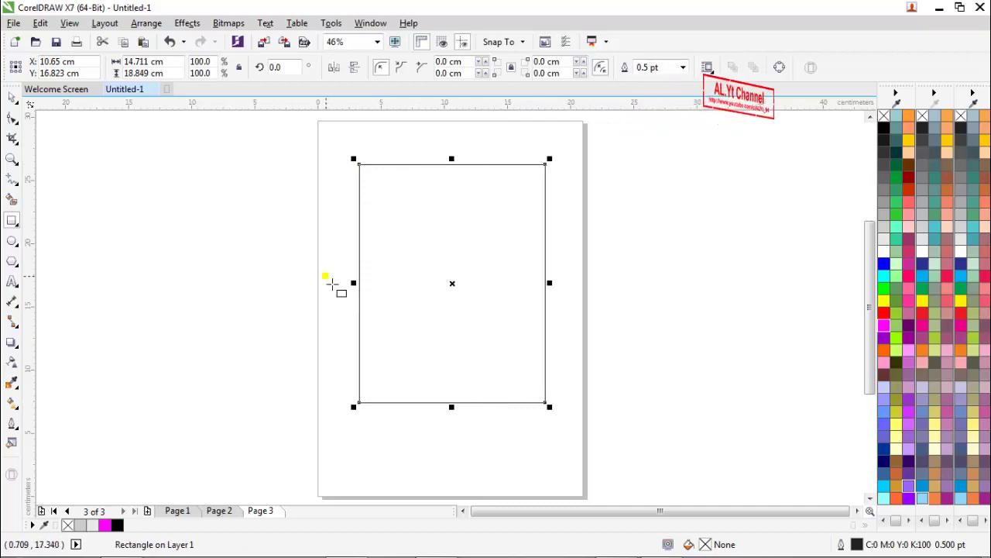
{"action": "key", "text": "space"}
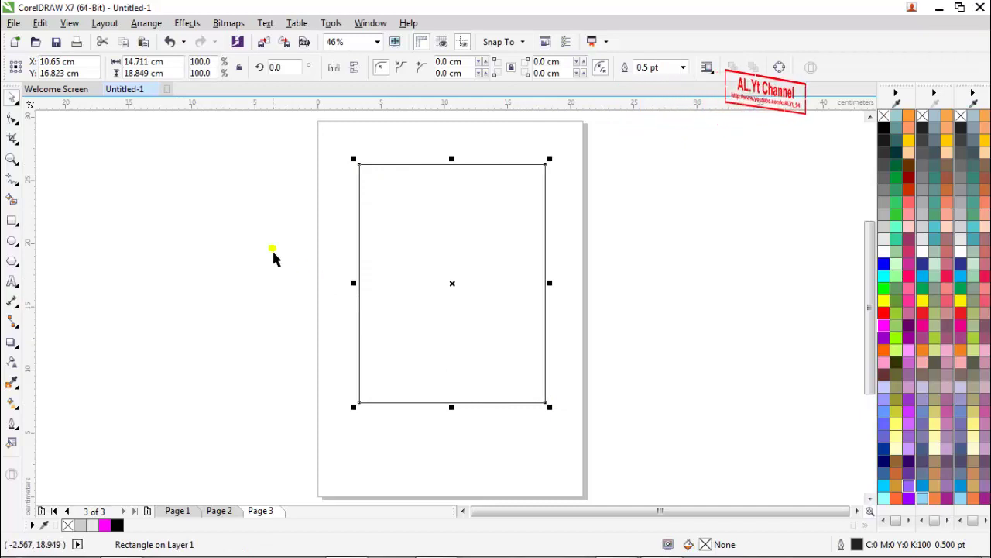
- Set the rectangle's width to 21 cm and its height to 29.7 cm
{"action": "double_click", "coordinate": [146, 62]}
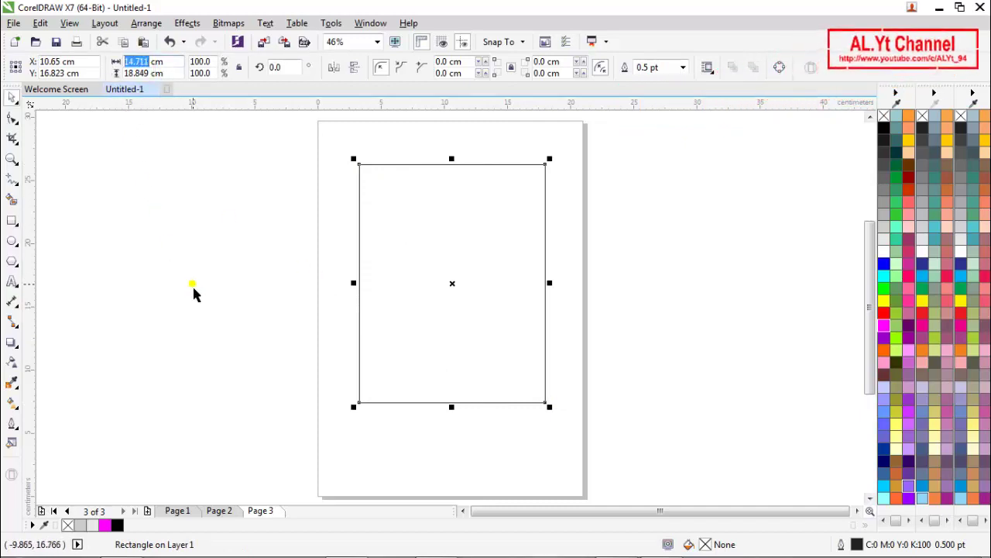
{"action": "type", "text": "21"}
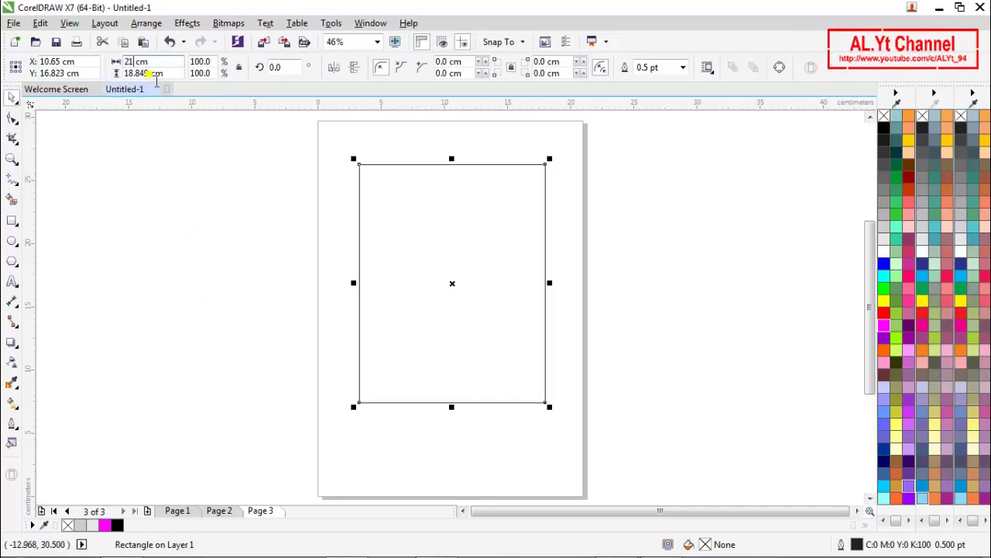
{"action": "double_click", "coordinate": [149, 74]}
{"action": "type", "text": "2"}
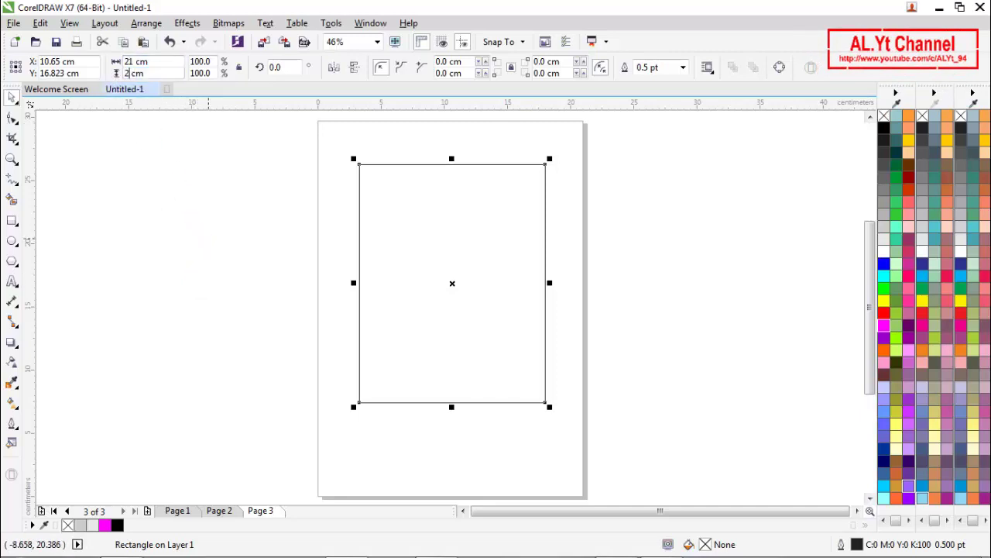
{"action": "type", "text": "9.7"}
{"action": "key", "text": "Return"}
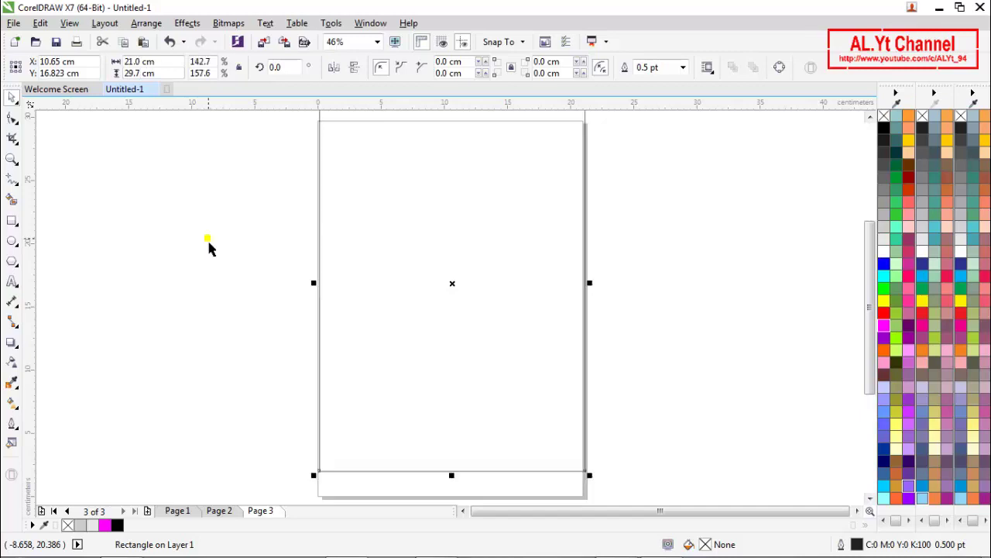
- Centre the page-sized rectangle on the page
{"action": "left_click_drag", "start_coordinate": [525, 262], "coordinate": [738, 283]}
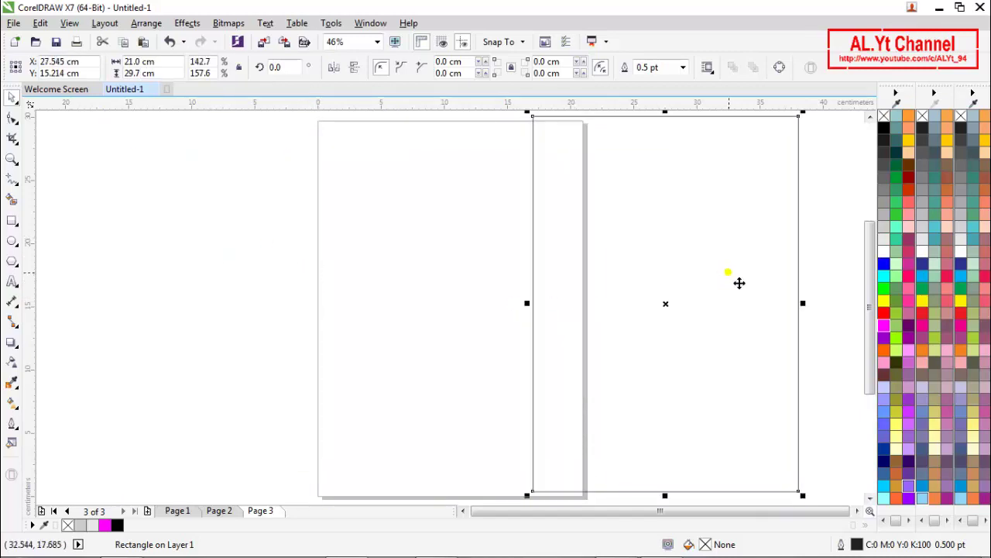
{"action": "key", "text": "p"}
{"action": "left_click", "coordinate": [739, 253]}
{"action": "left_click", "coordinate": [491, 283]}
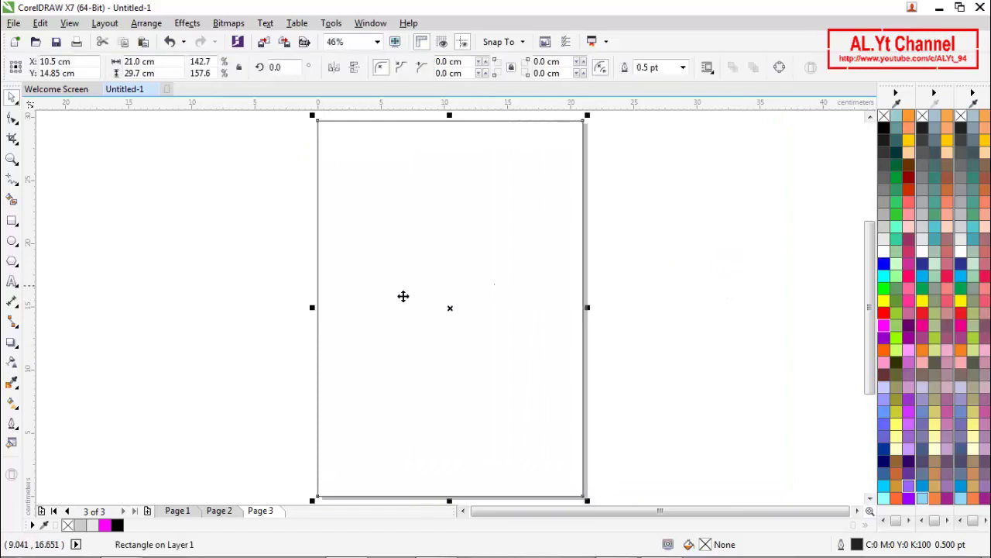
{"action": "left_click", "coordinate": [216, 287]}
- Import the image file 1 from the Desktop and place it over the page at about 28.8 cm square
{"action": "right_click", "coordinate": [194, 231]}
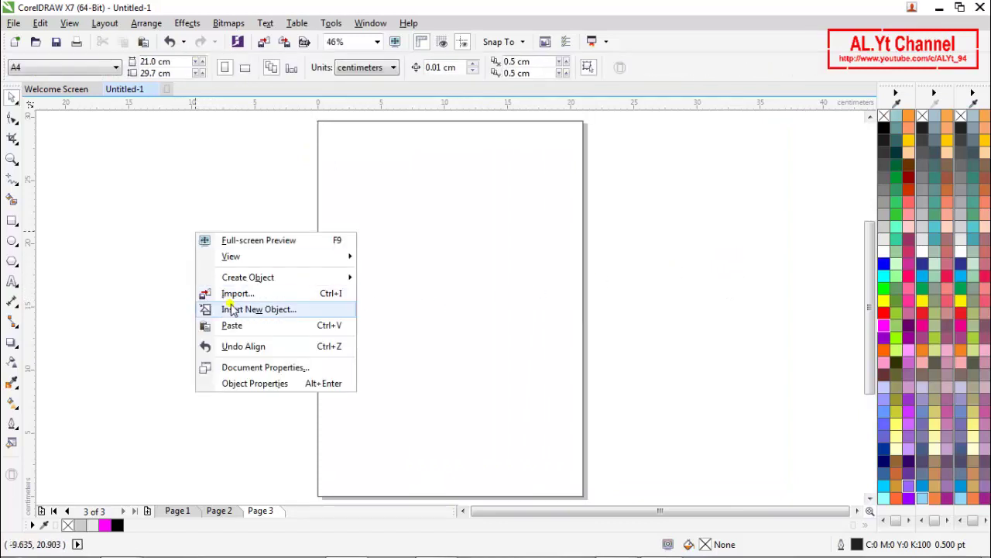
{"action": "left_click", "coordinate": [232, 299]}
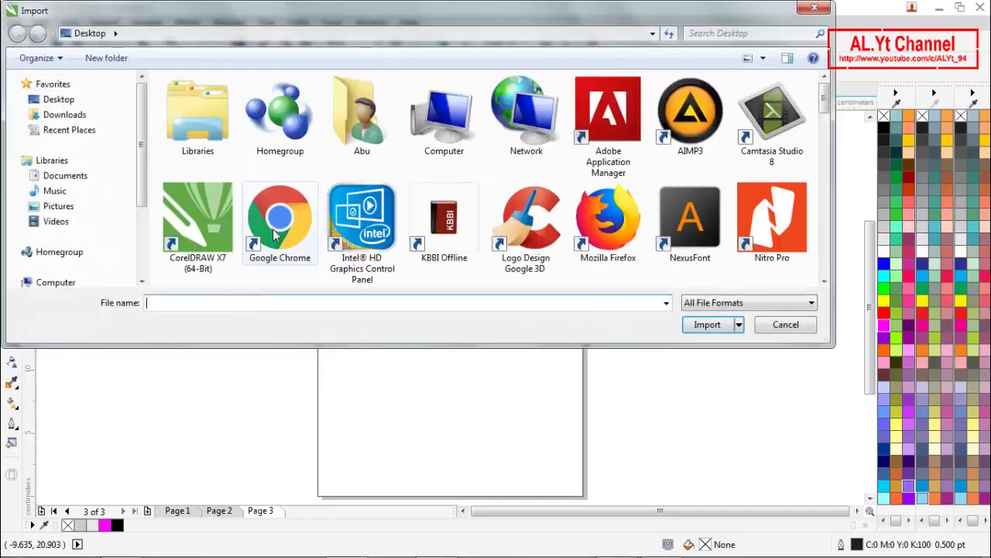
{"action": "left_click", "coordinate": [262, 249]}
{"action": "key", "text": "1"}
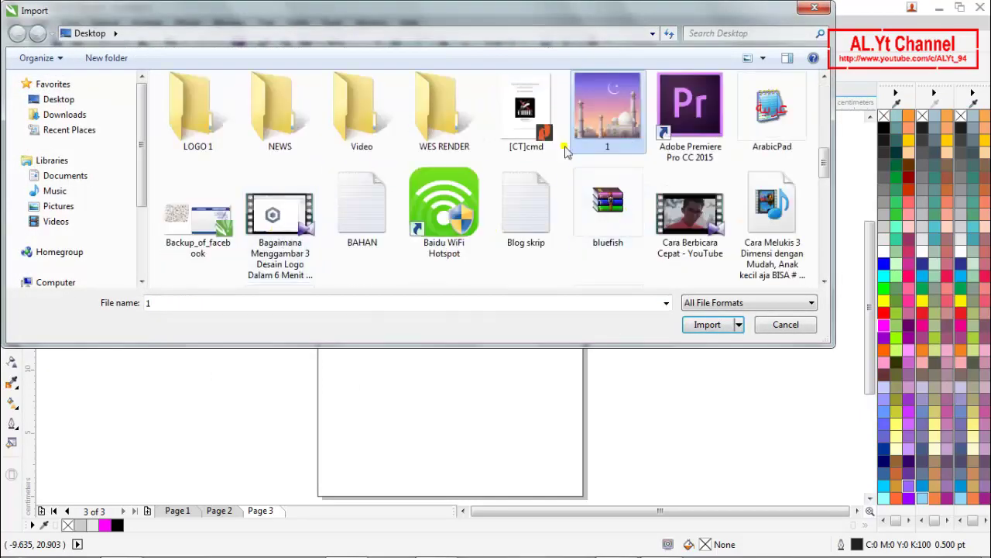
{"action": "left_click", "coordinate": [703, 324]}
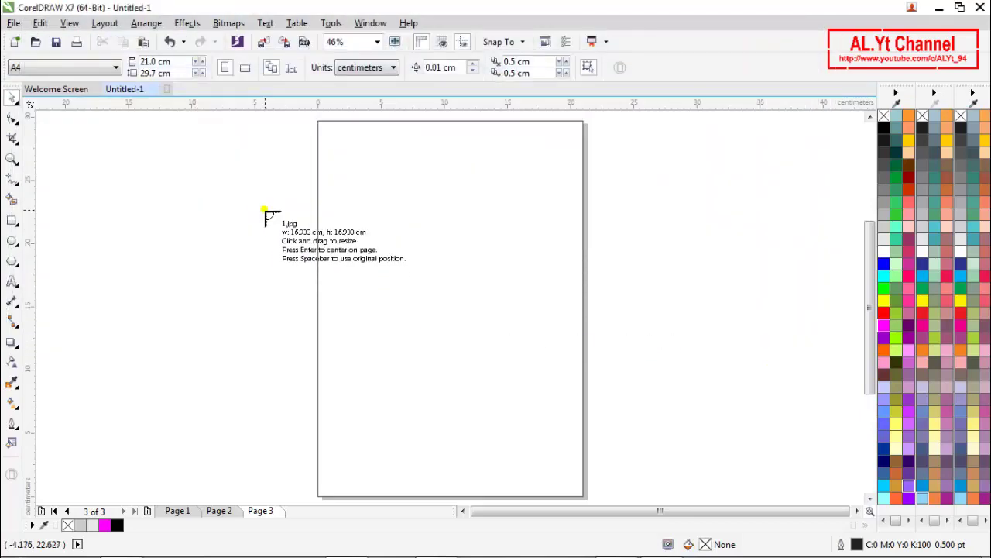
{"action": "left_click_drag", "start_coordinate": [151, 132], "coordinate": [570, 507]}
- Enlarge the mosque image to about 30.1 cm square and mirror it horizontally
{"action": "scroll", "coordinate": [291, 326], "scroll_direction": "down", "scroll_amount": 2}
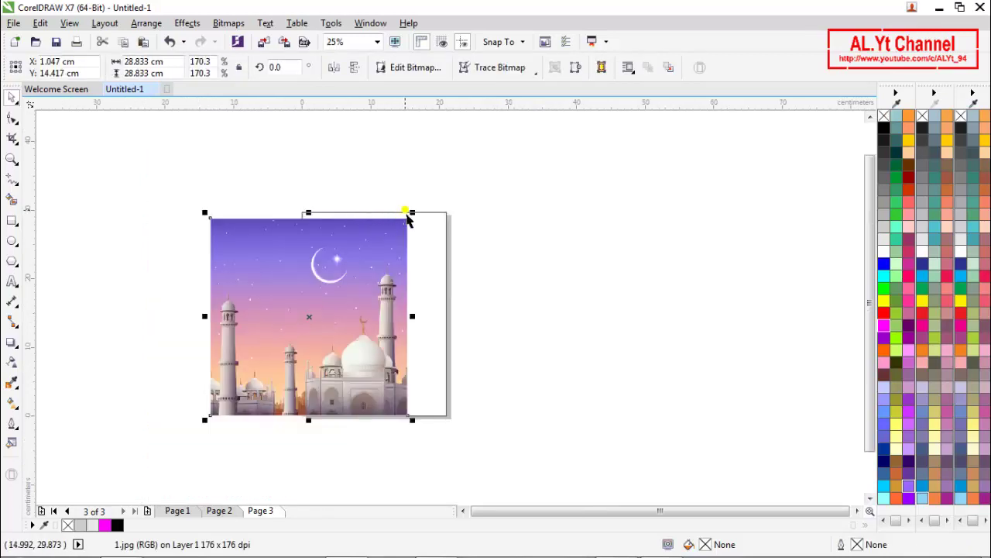
{"action": "scroll", "coordinate": [410, 224], "scroll_direction": "up", "scroll_amount": 4}
{"action": "left_click_drag", "start_coordinate": [429, 250], "coordinate": [517, 200]}
{"action": "scroll", "coordinate": [517, 199], "scroll_direction": "down", "scroll_amount": 4}
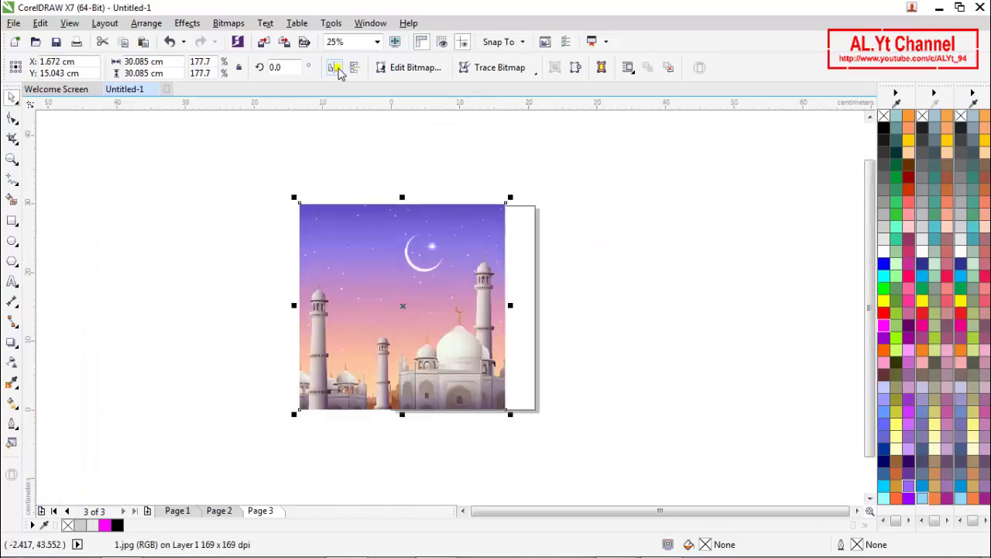
{"action": "left_click", "coordinate": [336, 68]}
{"action": "left_click", "coordinate": [650, 247]}
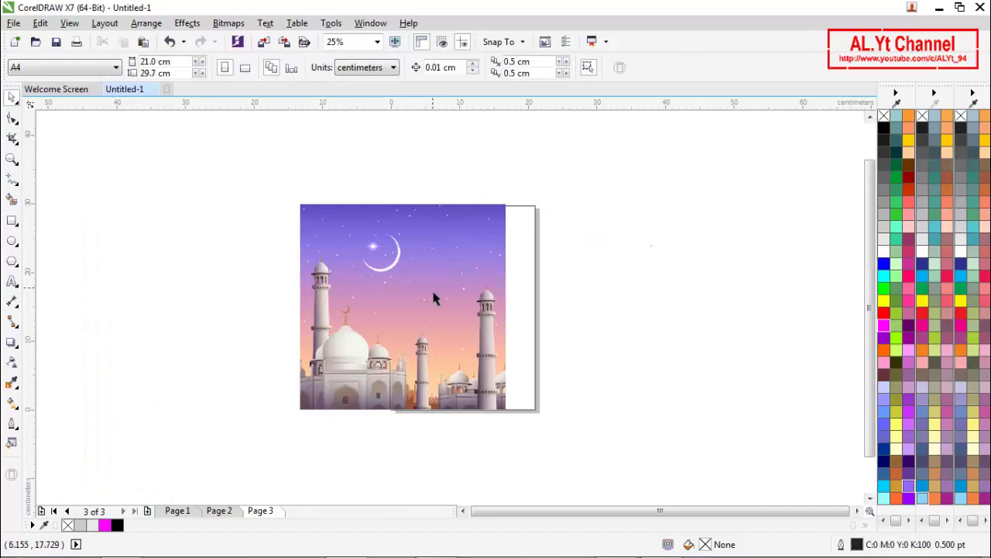
- Centre the mosque image on the page, and move it off the page to sit close beside its right edge
{"action": "left_click_drag", "start_coordinate": [434, 299], "coordinate": [707, 295]}
{"action": "key", "text": "p"}
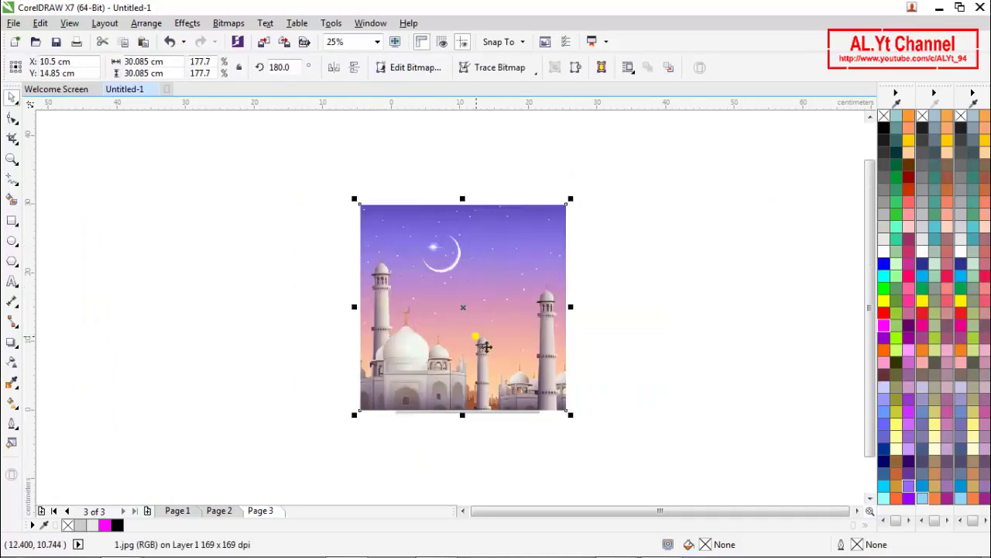
{"action": "left_click_drag", "start_coordinate": [485, 347], "coordinate": [697, 348]}
{"action": "left_click", "coordinate": [569, 428]}
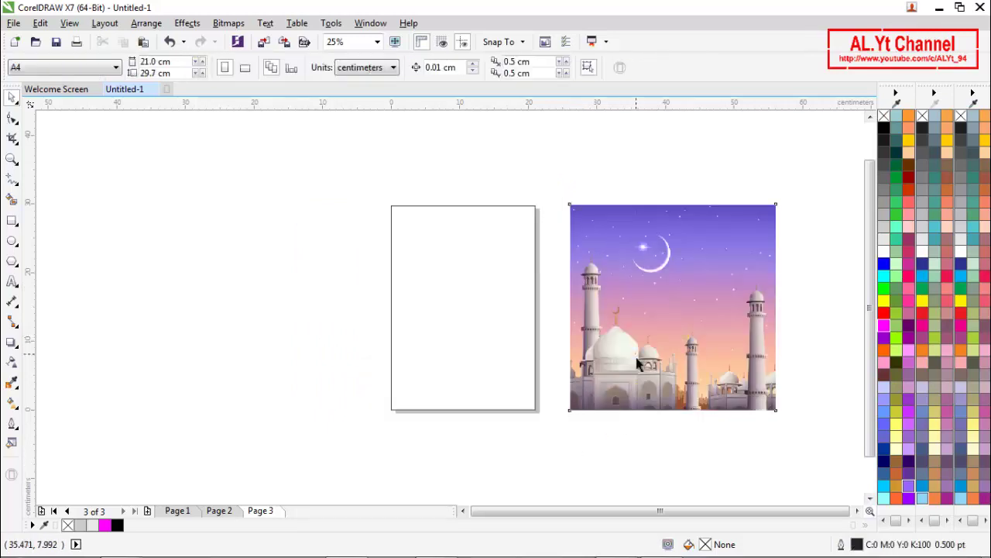
{"action": "left_click_drag", "start_coordinate": [638, 364], "coordinate": [620, 373]}
{"action": "left_click", "coordinate": [533, 449]}
- Move the rectangle off the page onto the image and bring their lower-left corners together
{"action": "left_click", "coordinate": [476, 359]}
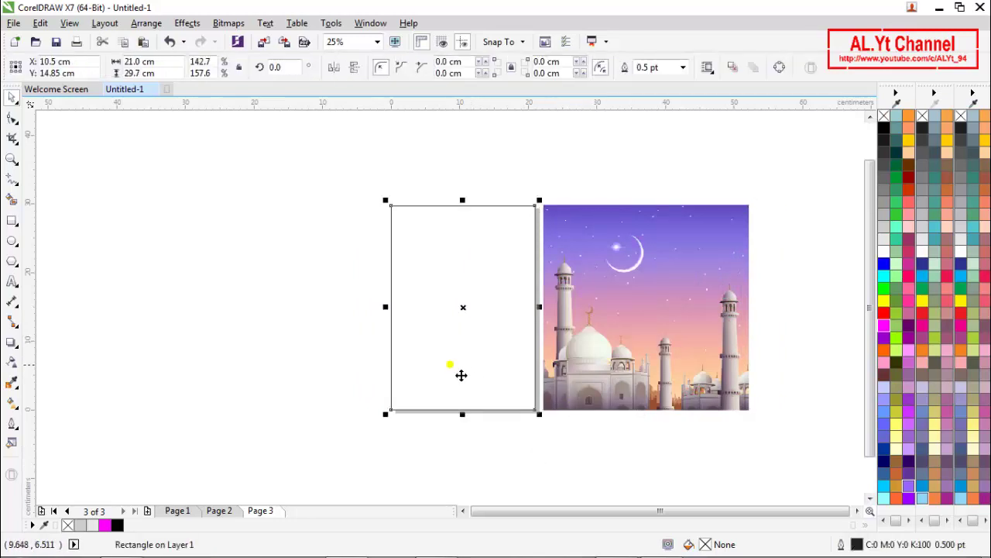
{"action": "scroll", "coordinate": [559, 402], "scroll_direction": "up", "scroll_amount": 1}
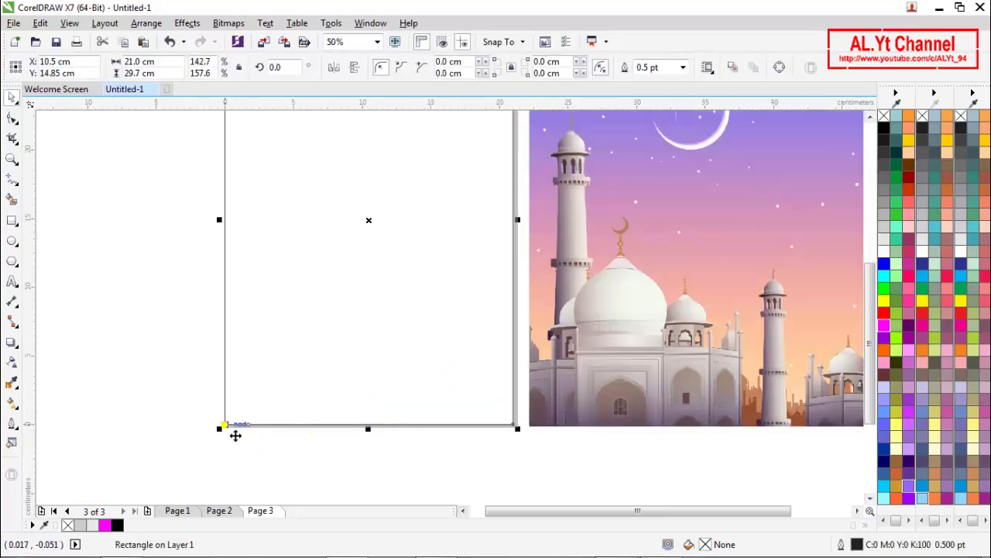
{"action": "left_click_drag", "start_coordinate": [236, 435], "coordinate": [532, 439]}
{"action": "scroll", "coordinate": [551, 457], "scroll_direction": "up", "scroll_amount": 2}
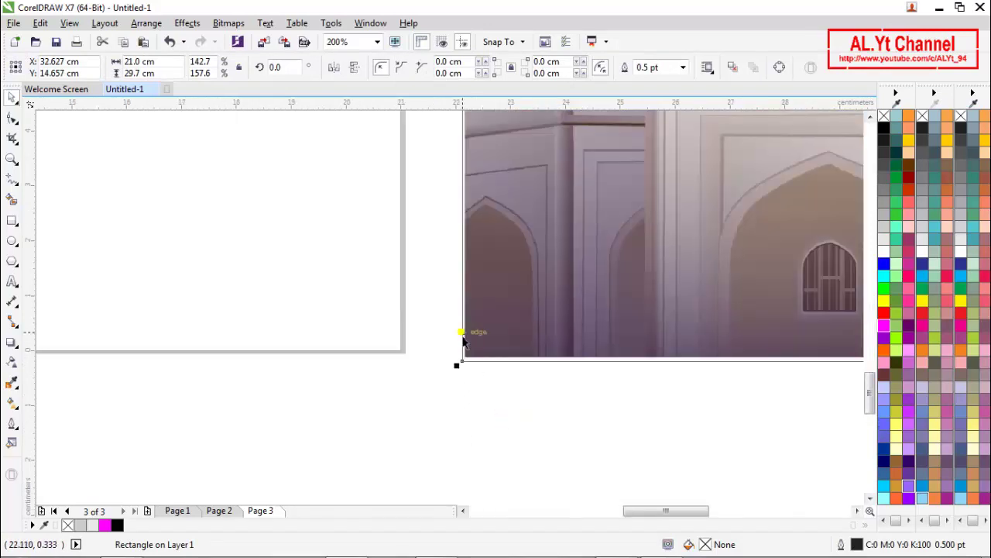
{"action": "scroll", "coordinate": [463, 341], "scroll_direction": "up", "scroll_amount": 1}
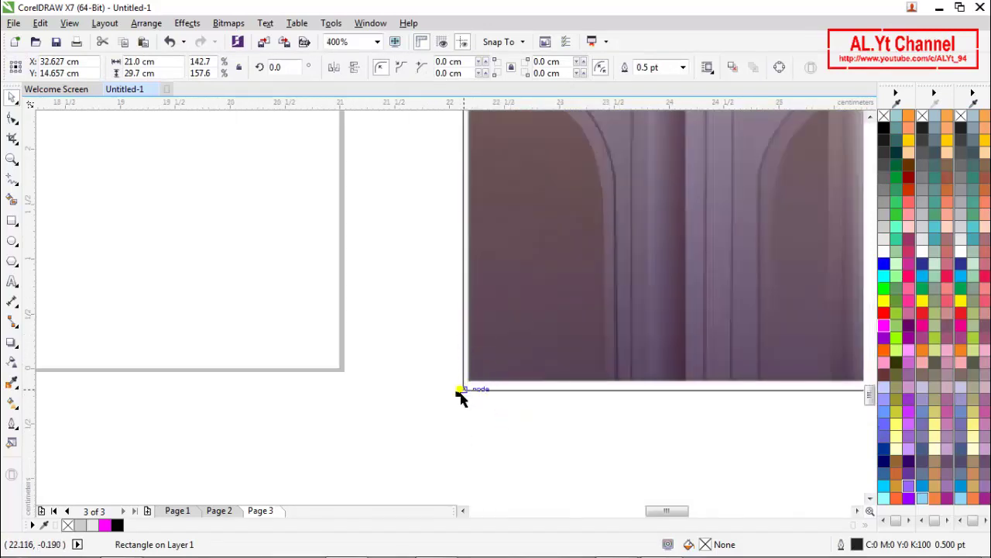
{"action": "left_click_drag", "start_coordinate": [486, 385], "coordinate": [459, 407]}
- Shift the image away from the rectangle's left edge and order the rectangle in front of the image
{"action": "scroll", "coordinate": [487, 372], "scroll_direction": "down", "scroll_amount": 1}
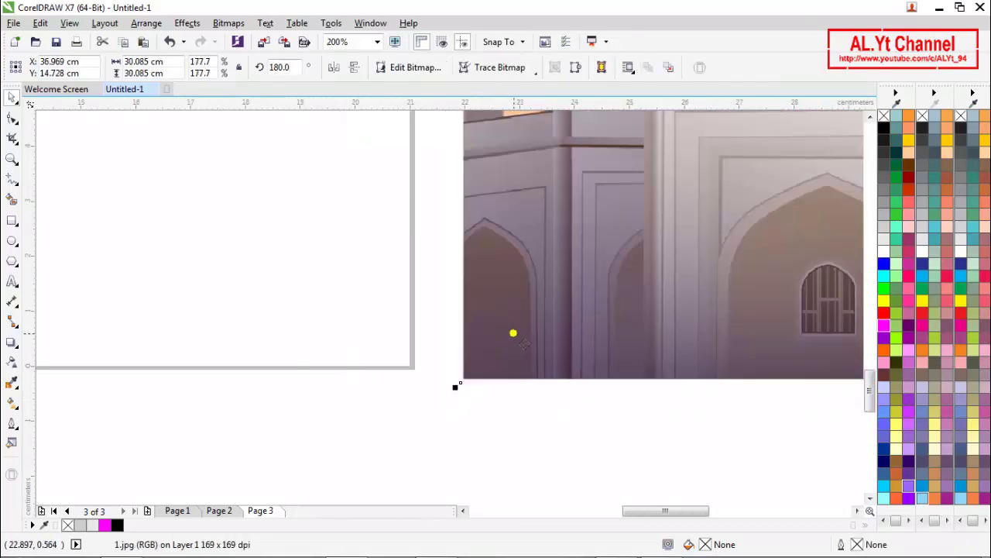
{"action": "scroll", "coordinate": [512, 333], "scroll_direction": "down", "scroll_amount": 2}
{"action": "left_click_drag", "start_coordinate": [513, 323], "coordinate": [552, 313]}
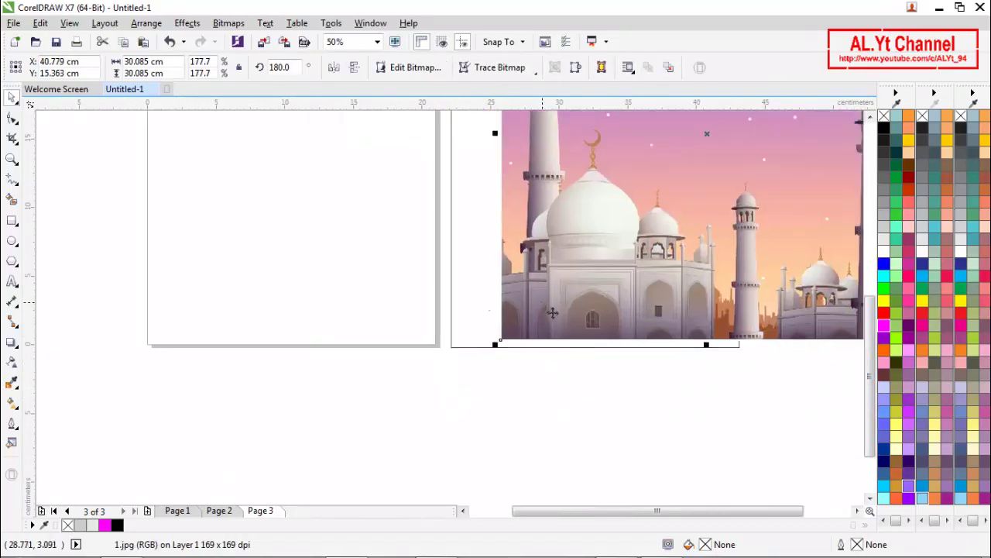
{"action": "left_click", "coordinate": [447, 342]}
{"action": "left_click", "coordinate": [474, 344]}
{"action": "right_click", "coordinate": [465, 335]}
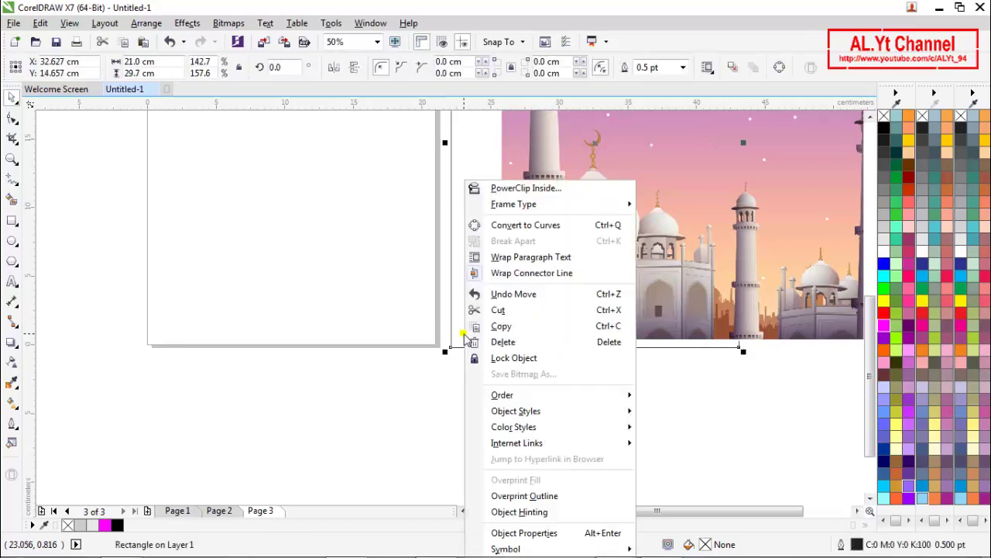
{"action": "mouse_move", "coordinate": [545, 397]}
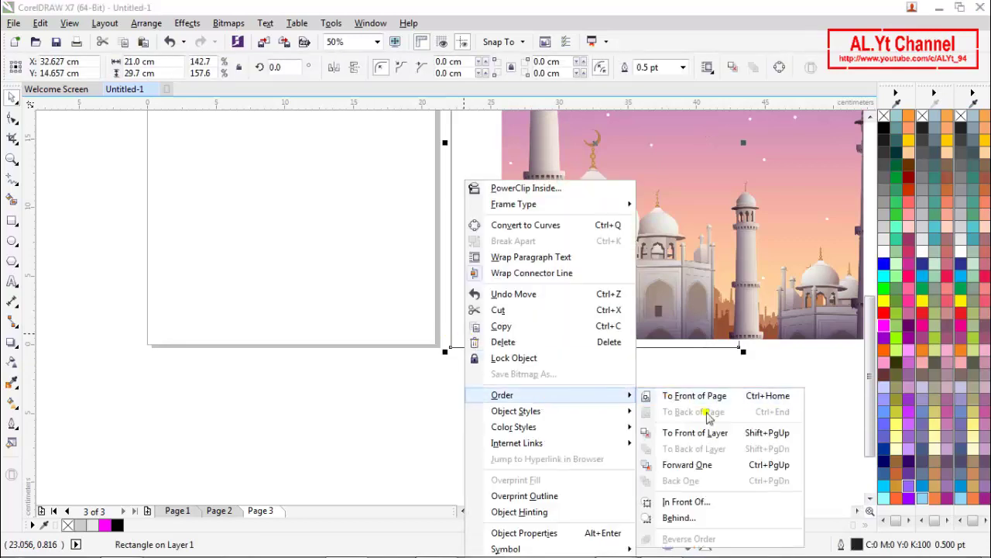
{"action": "left_click", "coordinate": [685, 502]}
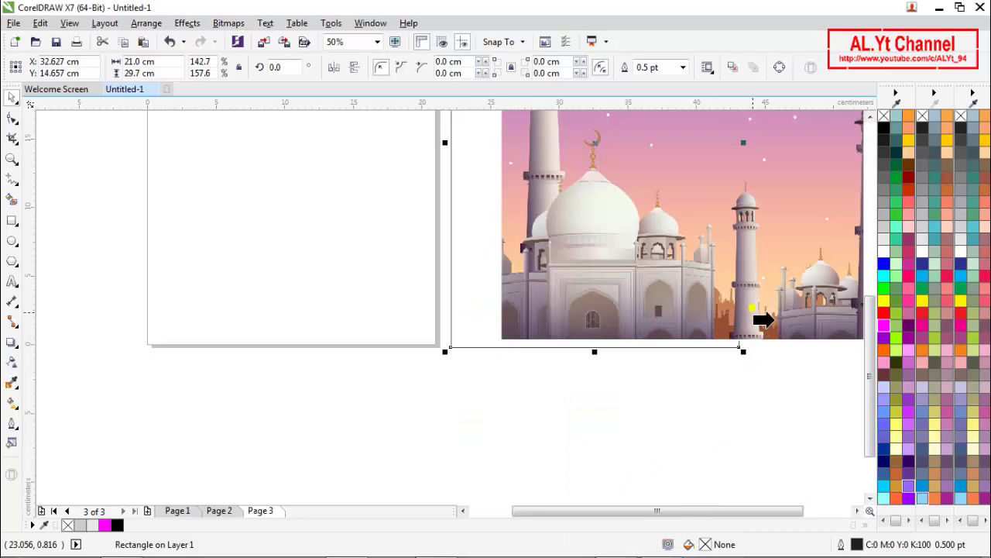
{"action": "left_click", "coordinate": [777, 287]}
{"action": "left_click", "coordinate": [599, 429]}
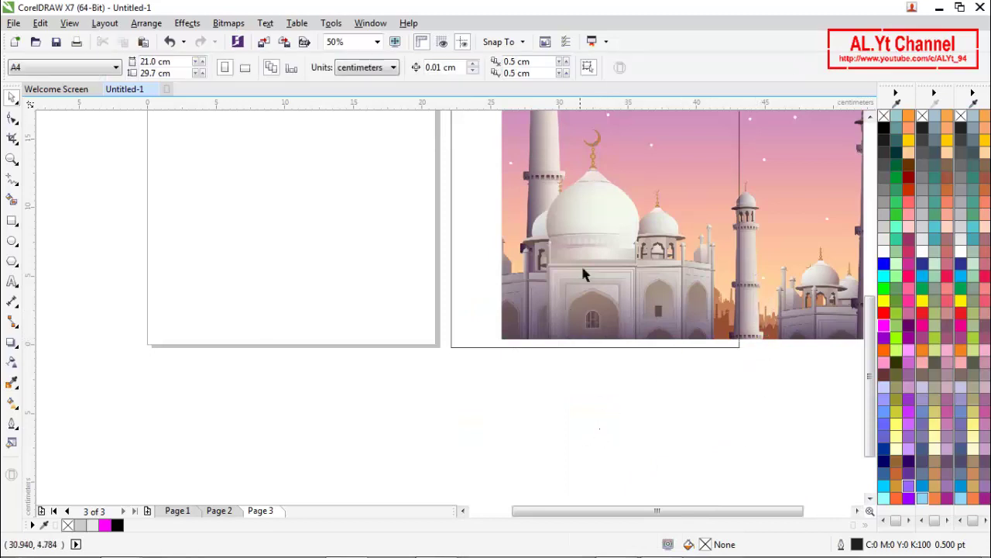
- Move the rectangle so its lower-left corner sits just inside the image's lower-left corner
{"action": "scroll", "coordinate": [585, 261], "scroll_direction": "up", "scroll_amount": 2}
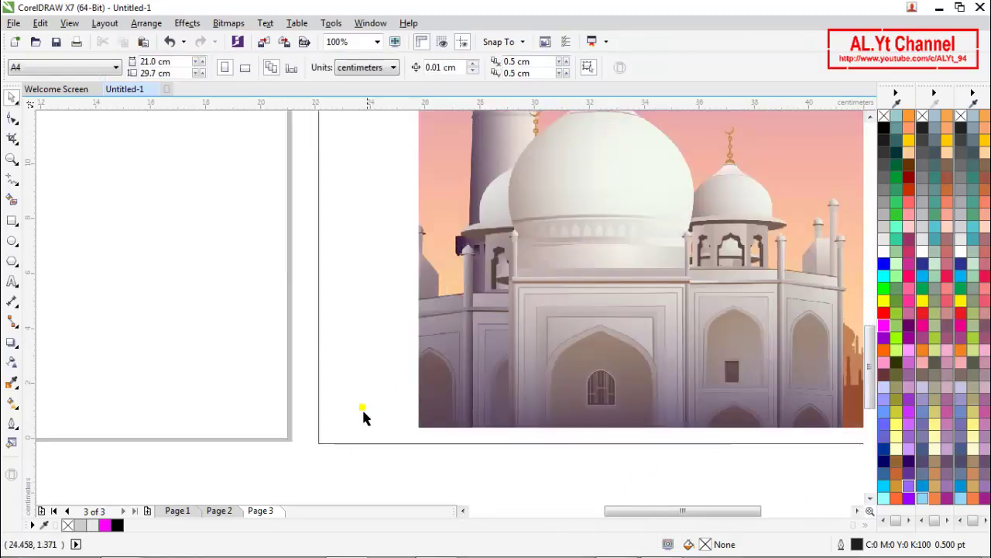
{"action": "left_click", "coordinate": [349, 440]}
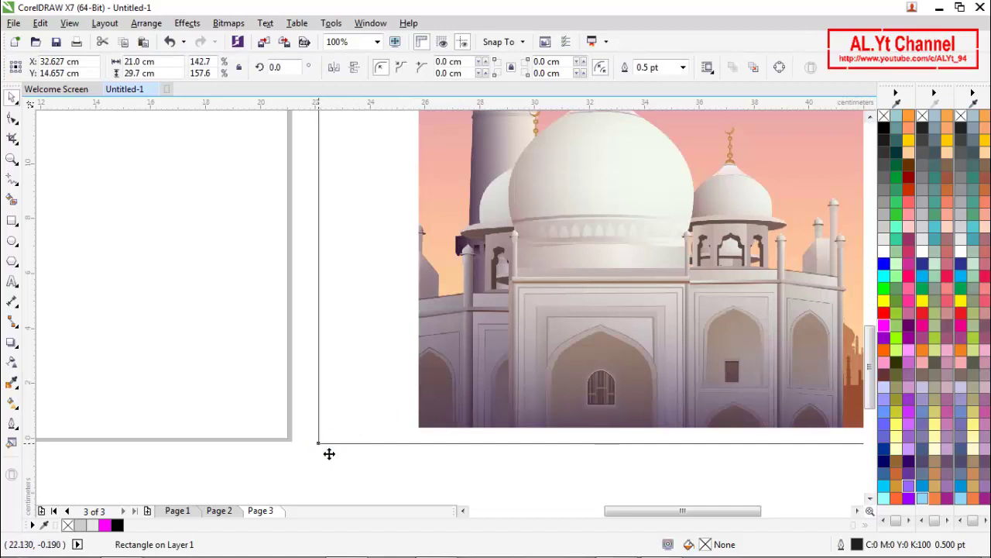
{"action": "left_click_drag", "start_coordinate": [329, 453], "coordinate": [427, 436]}
{"action": "scroll", "coordinate": [428, 436], "scroll_direction": "up", "scroll_amount": 2}
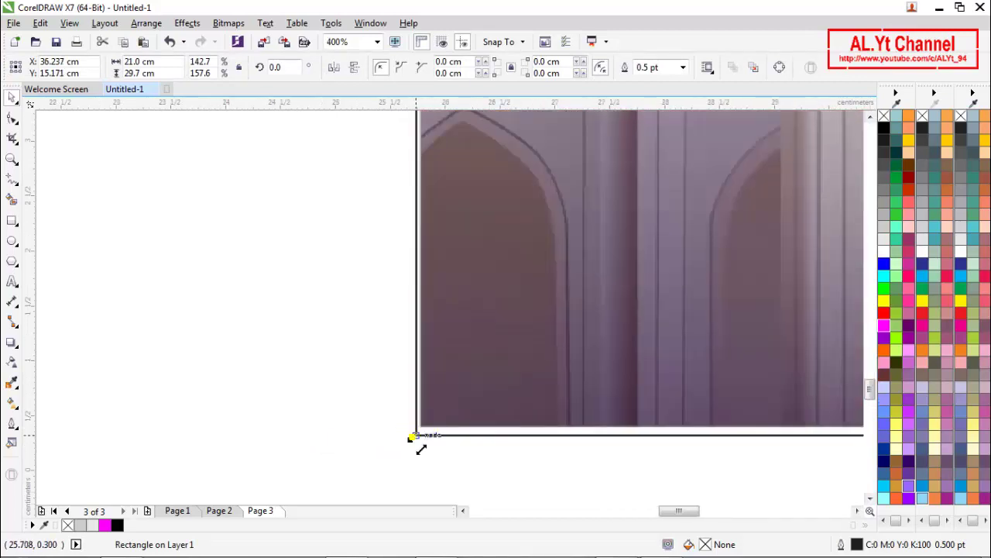
{"action": "left_click_drag", "start_coordinate": [429, 443], "coordinate": [434, 432]}
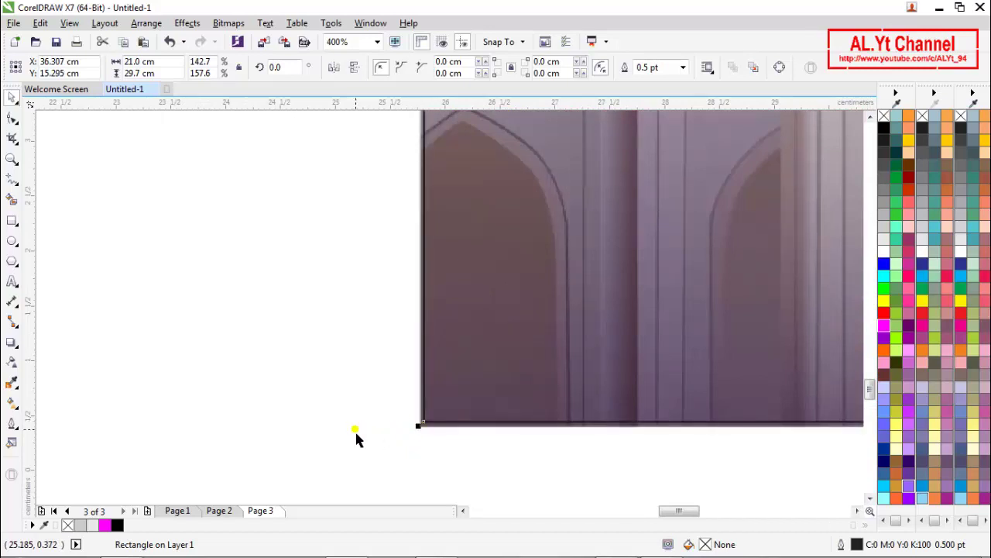
{"action": "scroll", "coordinate": [357, 435], "scroll_direction": "down", "scroll_amount": 2}
{"action": "scroll", "coordinate": [356, 438], "scroll_direction": "down", "scroll_amount": 2}
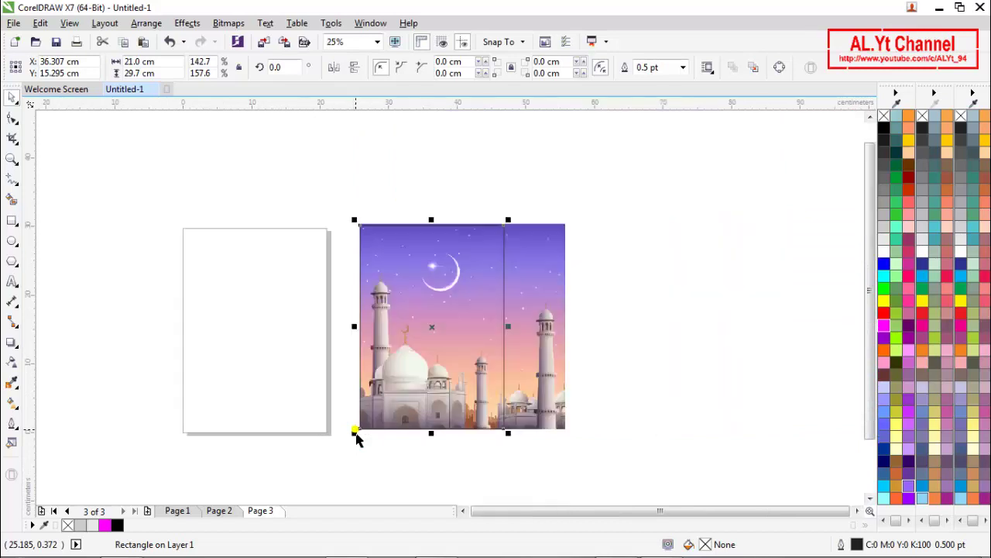
{"action": "left_click", "coordinate": [625, 384]}
{"action": "scroll", "coordinate": [361, 227], "scroll_direction": "up", "scroll_amount": 3}
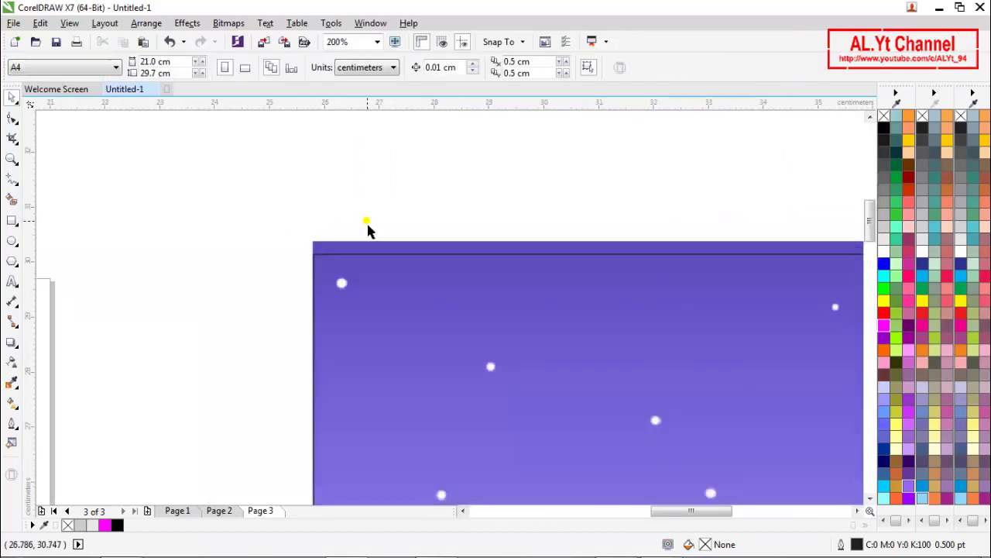
- Intersect the rectangle with the mosque image to cut a page-sized piece, and move the original image well clear to the right
{"action": "scroll", "coordinate": [366, 224], "scroll_direction": "down", "scroll_amount": 3}
{"action": "left_click_drag", "start_coordinate": [335, 191], "coordinate": [609, 458]}
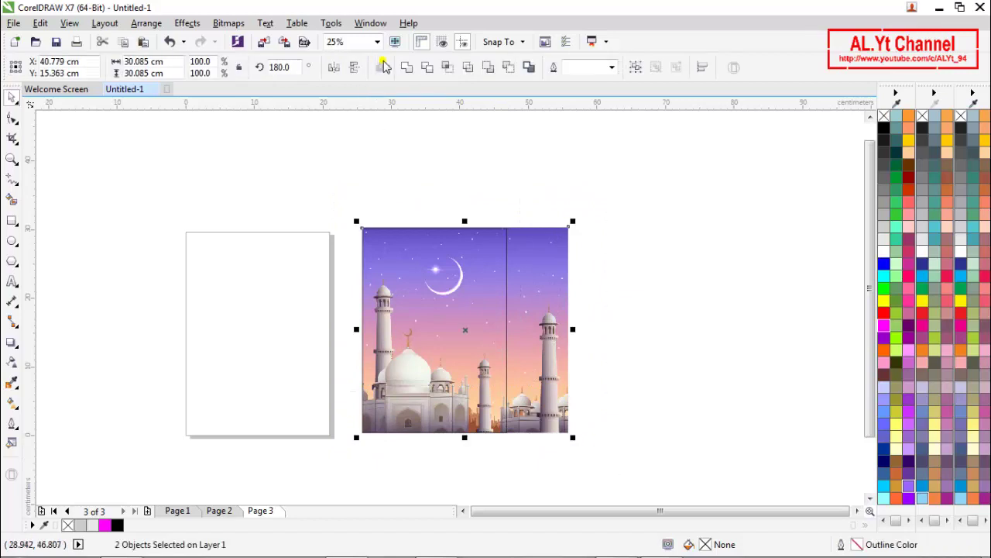
{"action": "left_click", "coordinate": [449, 72]}
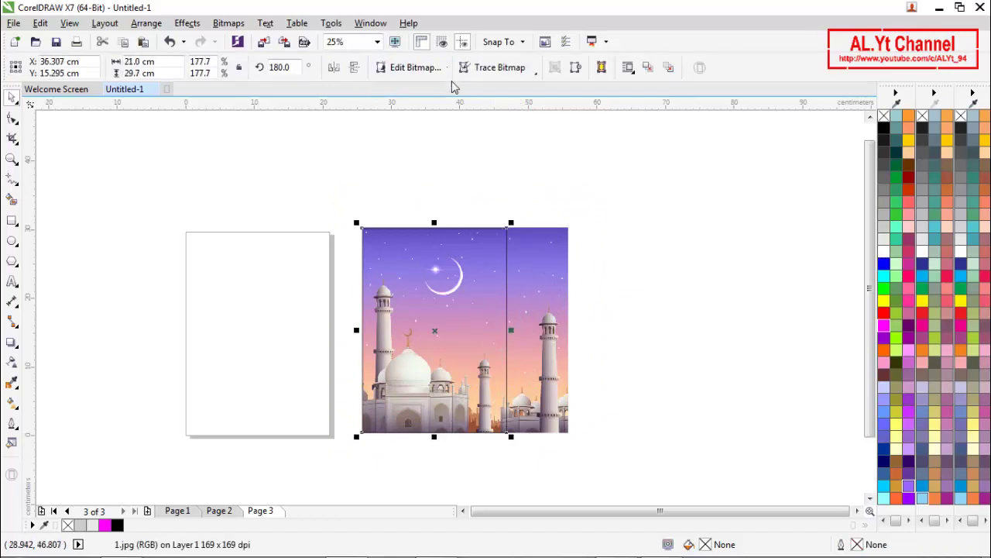
{"action": "left_click", "coordinate": [616, 245]}
{"action": "left_click_drag", "start_coordinate": [560, 323], "coordinate": [822, 240]}
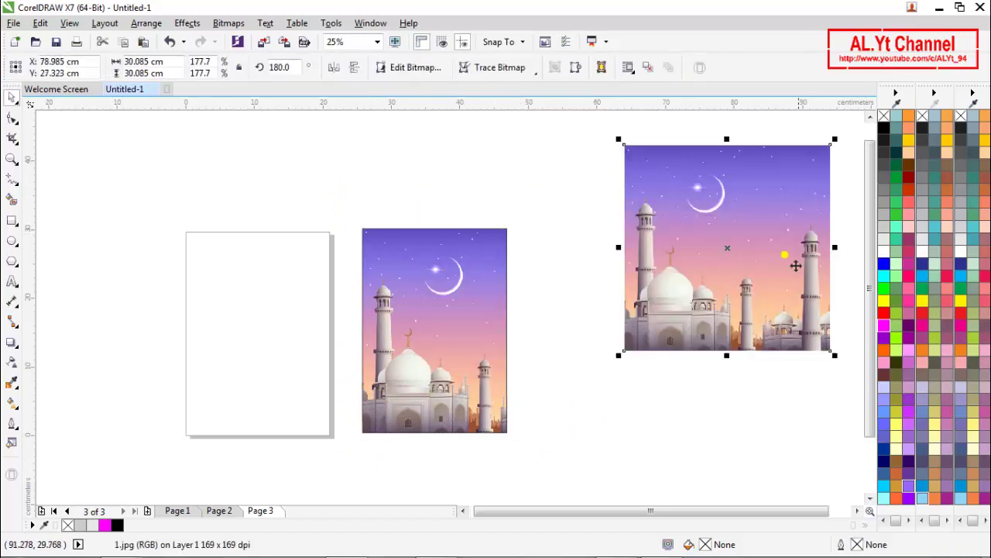
- Centre the cropped mosque image and the rectangle together on the page
{"action": "left_click", "coordinate": [543, 371]}
{"action": "left_click_drag", "start_coordinate": [329, 186], "coordinate": [588, 471]}
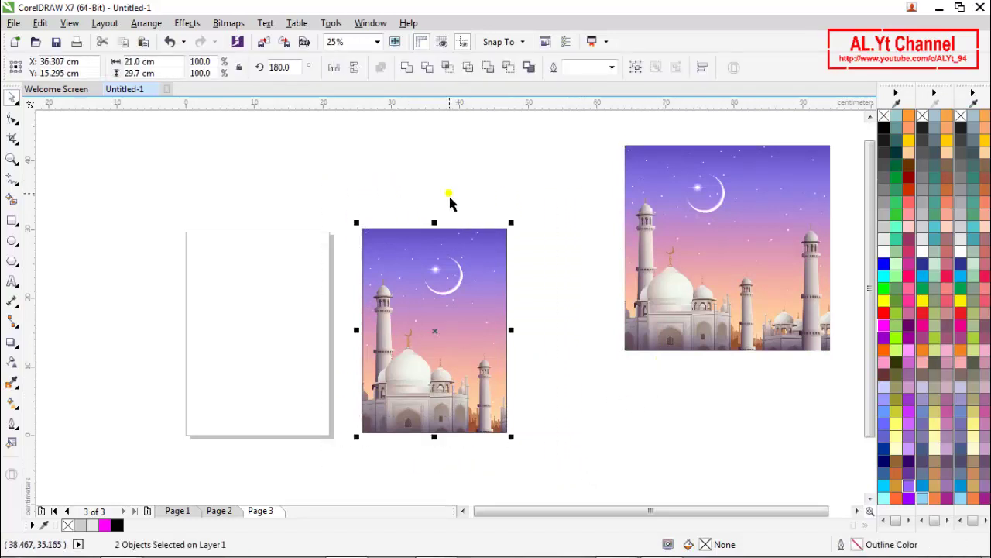
{"action": "key", "text": "p"}
{"action": "left_click", "coordinate": [546, 208]}
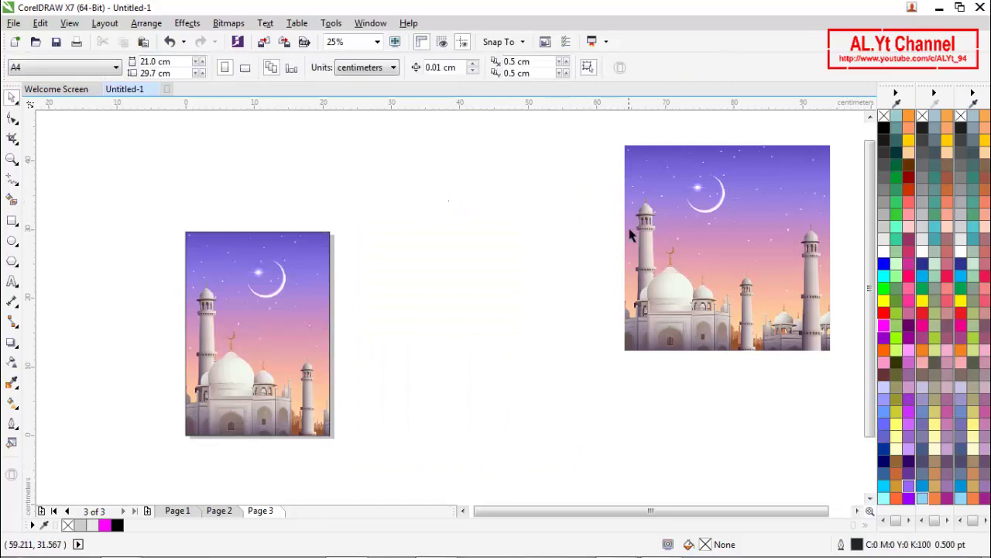
- Delete the leftover original mosque image beside the page
{"action": "scroll", "coordinate": [653, 226], "scroll_direction": "down", "scroll_amount": 1}
{"action": "left_click", "coordinate": [681, 220]}
{"action": "right_click", "coordinate": [684, 225]}
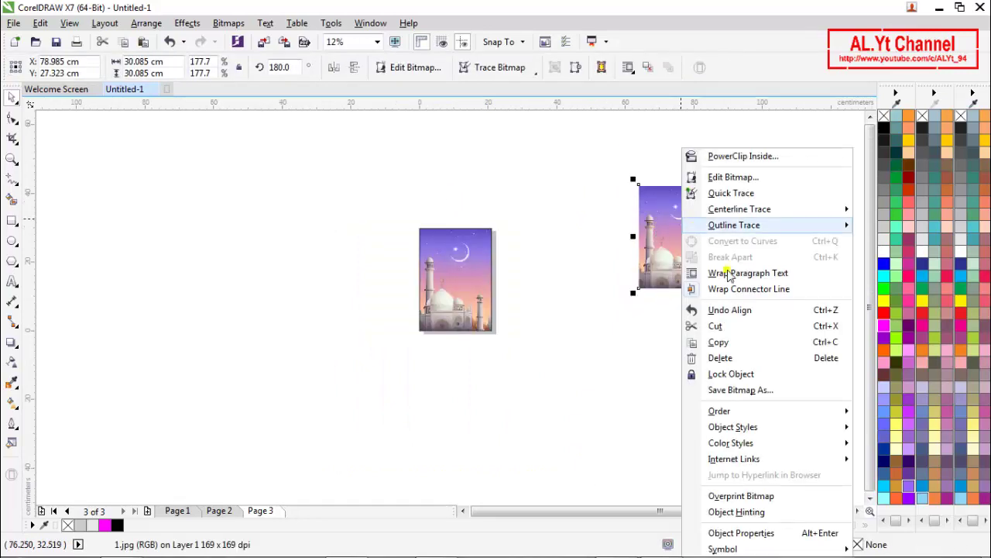
{"action": "left_click", "coordinate": [741, 360]}
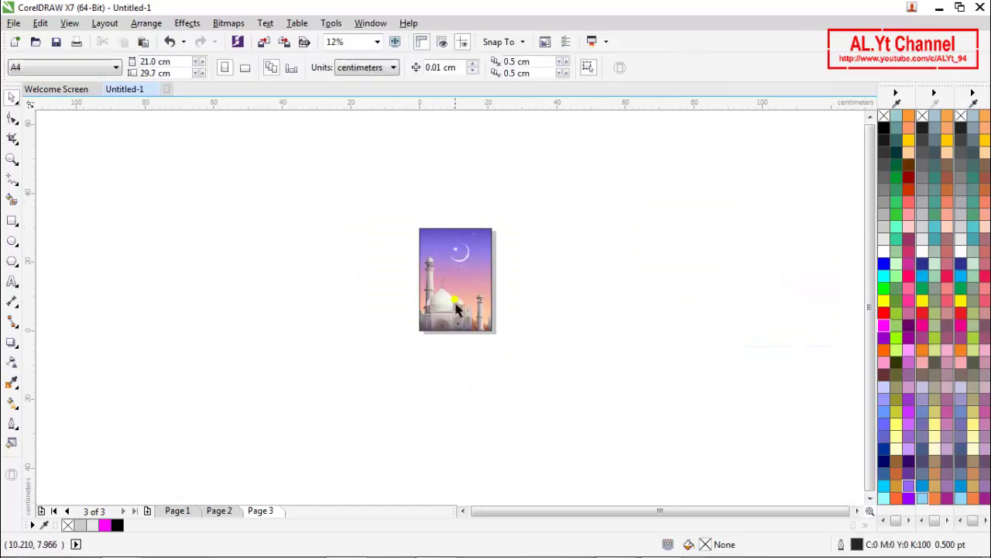
- Move the rectangle off the cropped image to the left of the page and delete it
{"action": "scroll", "coordinate": [457, 271], "scroll_direction": "up", "scroll_amount": 1}
{"action": "left_click", "coordinate": [476, 246]}
{"action": "left_click_drag", "start_coordinate": [476, 246], "coordinate": [290, 257]}
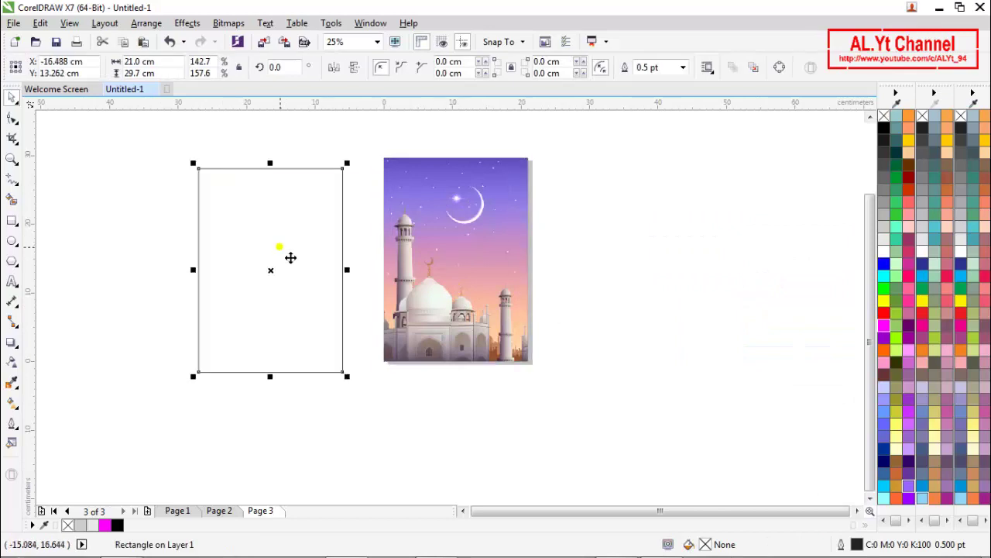
{"action": "right_click", "coordinate": [291, 257]}
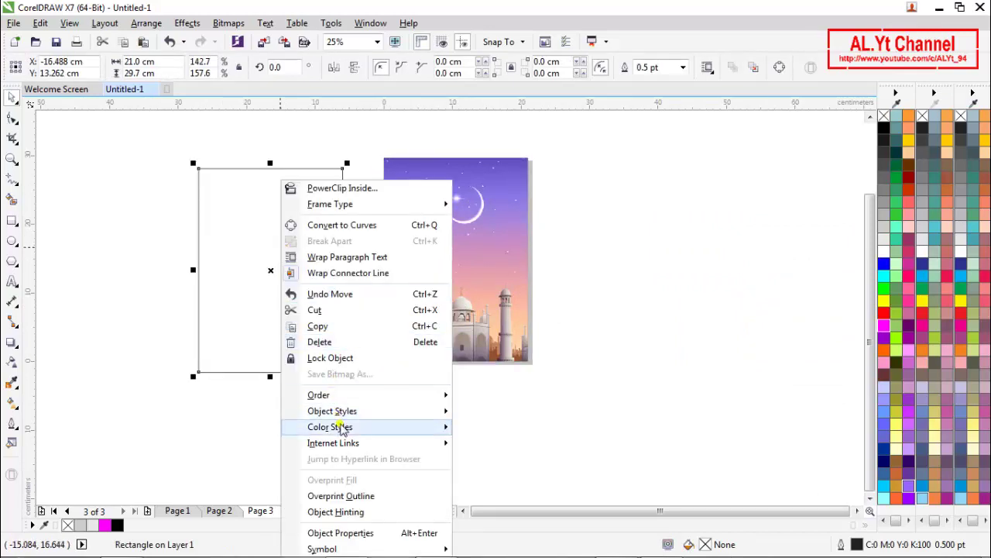
{"action": "mouse_move", "coordinate": [338, 399]}
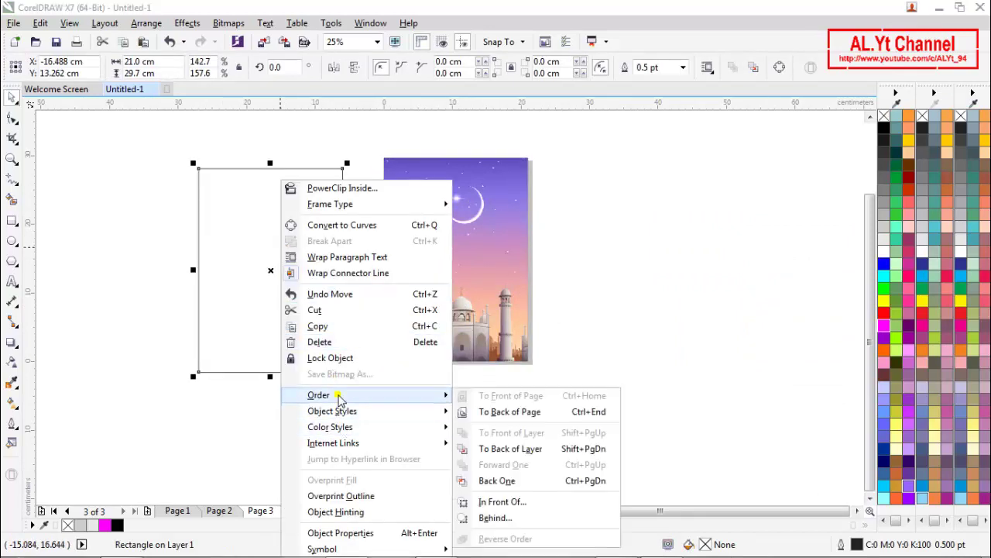
{"action": "left_click", "coordinate": [196, 283]}
{"action": "right_click", "coordinate": [250, 273]}
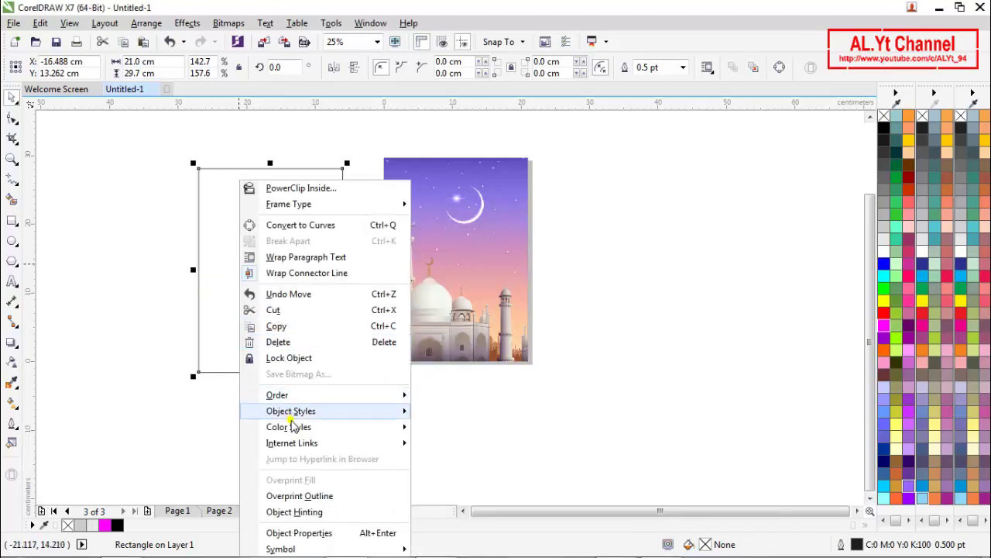
{"action": "left_click", "coordinate": [282, 342]}
- Apply a fountain transparency to the cropped mosque image with the Transparency tool
{"action": "scroll", "coordinate": [446, 219], "scroll_direction": "up", "scroll_amount": 2}
{"action": "left_click", "coordinate": [446, 224]}
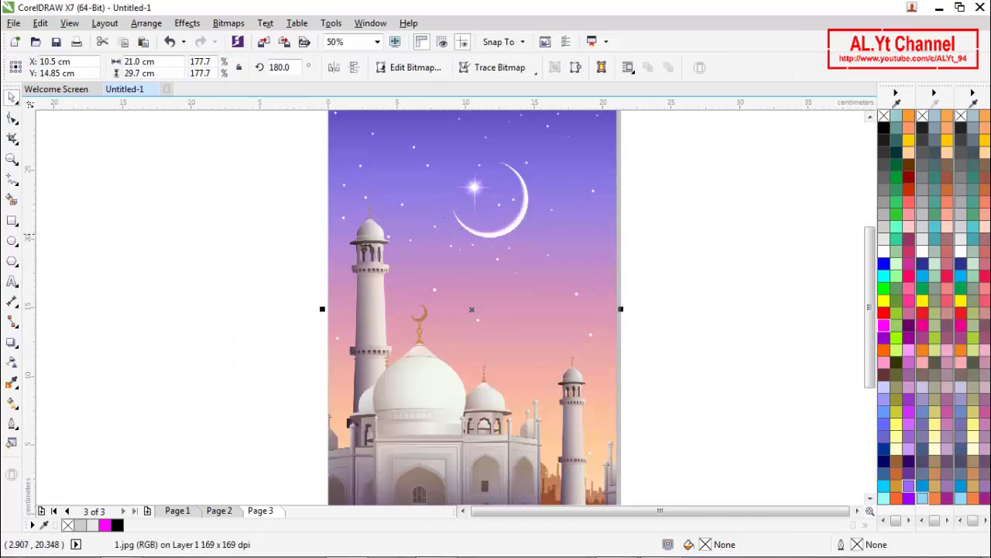
{"action": "scroll", "coordinate": [341, 290], "scroll_direction": "down", "scroll_amount": 2}
{"action": "left_click", "coordinate": [261, 287]}
{"action": "scroll", "coordinate": [439, 305], "scroll_direction": "up", "scroll_amount": 2}
{"action": "left_click", "coordinate": [421, 309]}
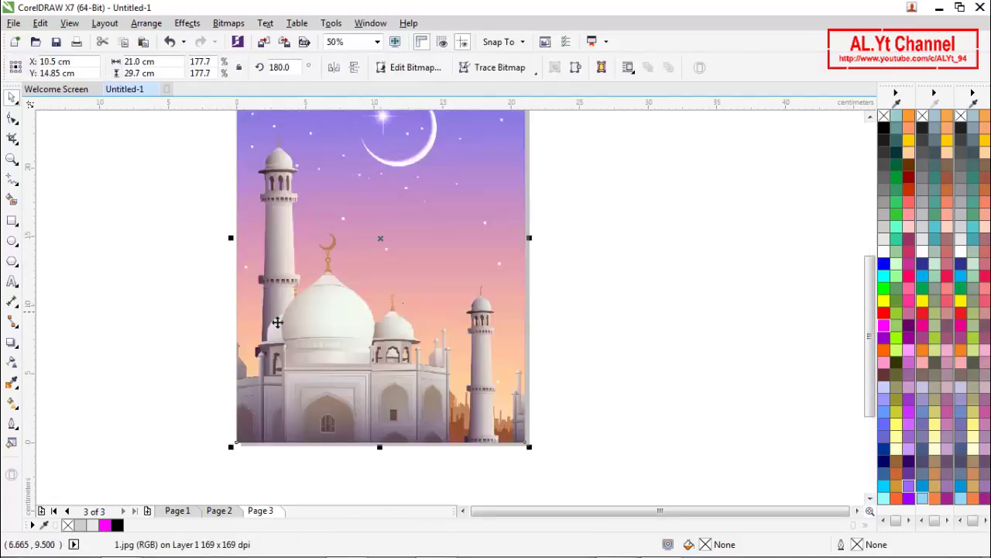
{"action": "left_click", "coordinate": [11, 364]}
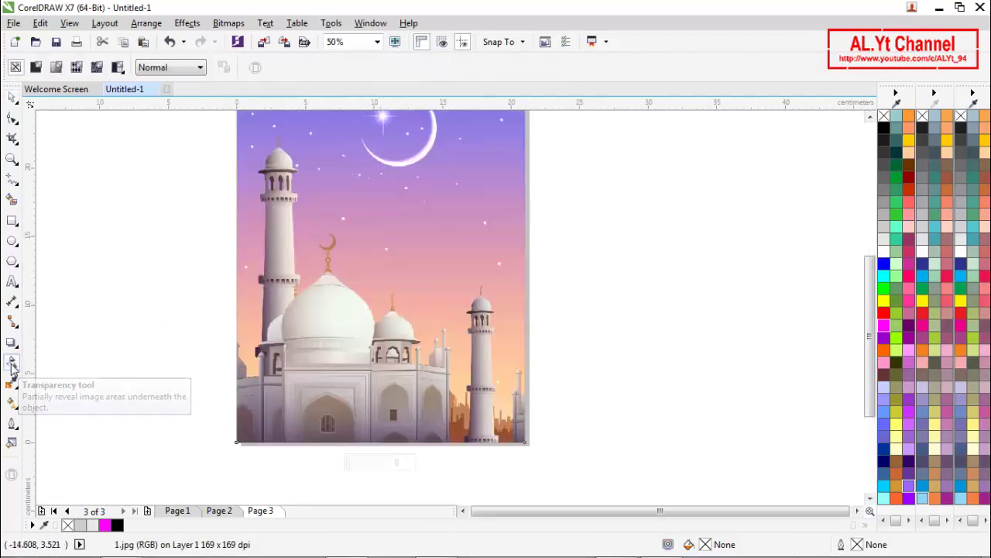
{"action": "left_click", "coordinate": [36, 70]}
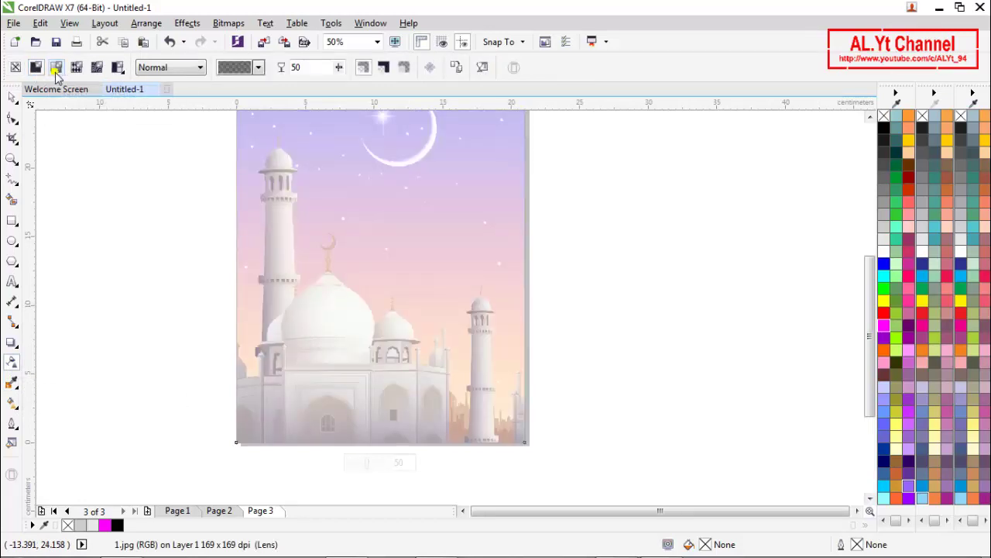
{"action": "left_click", "coordinate": [57, 68]}
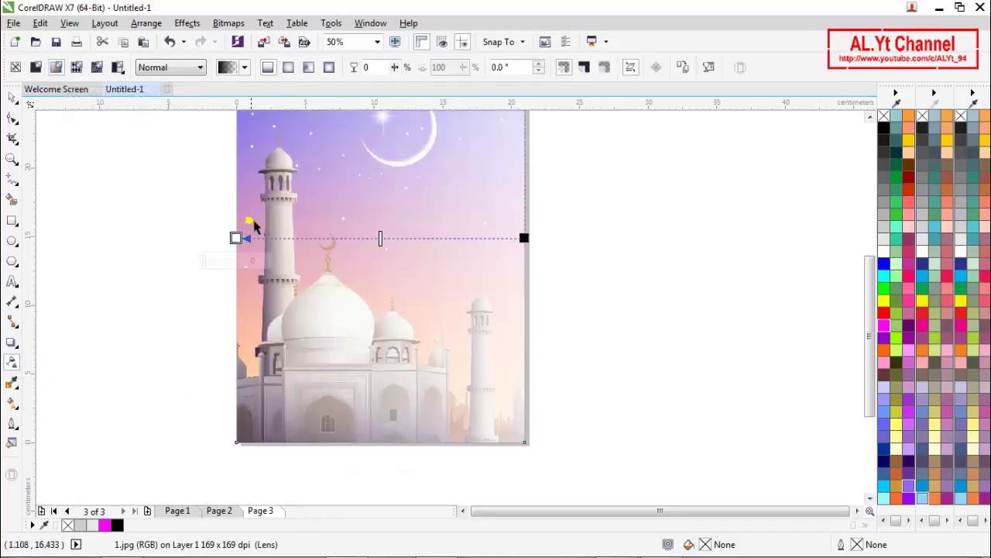
- Run the transparency diagonally from the page's upper-right corner to its lower-left corner, with the midpoint shifted toward the transparent end
{"action": "left_click_drag", "start_coordinate": [236, 238], "coordinate": [411, 187]}
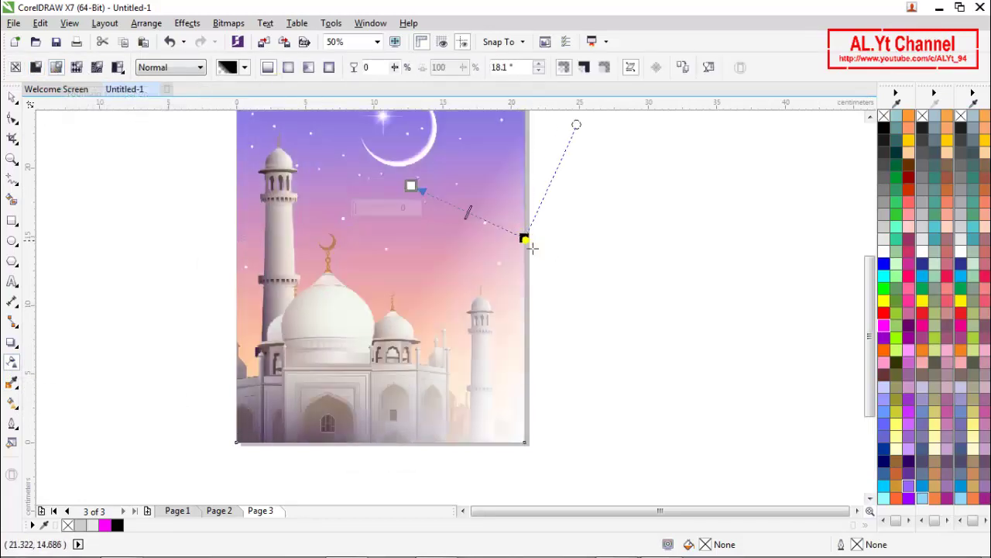
{"action": "left_click_drag", "start_coordinate": [530, 245], "coordinate": [237, 442]}
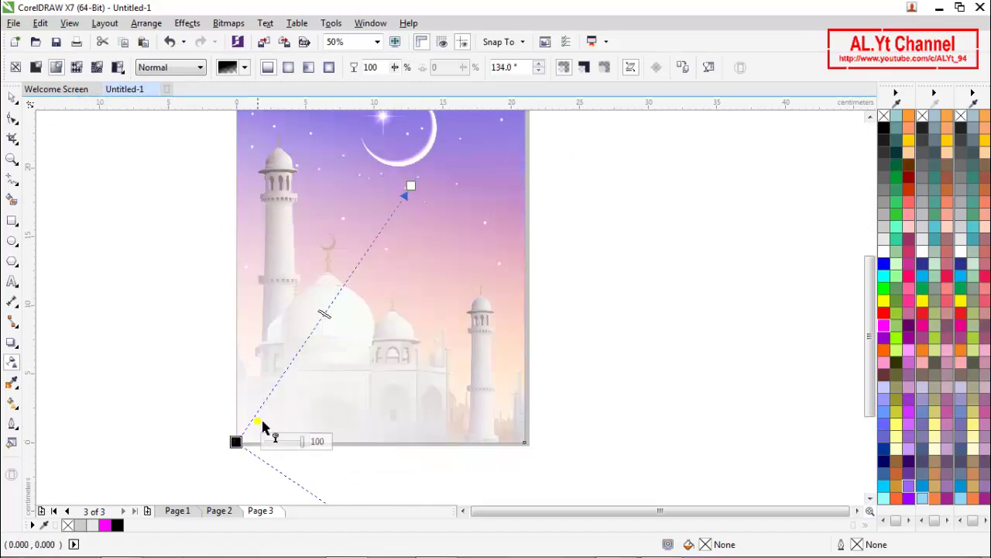
{"action": "left_click_drag", "start_coordinate": [326, 314], "coordinate": [256, 413]}
{"action": "scroll", "coordinate": [382, 321], "scroll_direction": "down", "scroll_amount": 1}
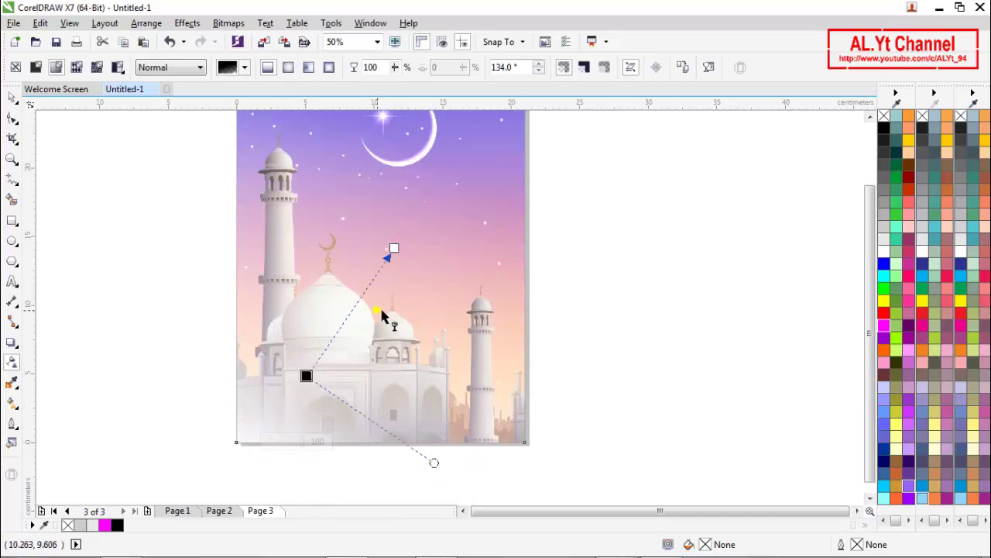
{"action": "left_click_drag", "start_coordinate": [395, 249], "coordinate": [450, 171]}
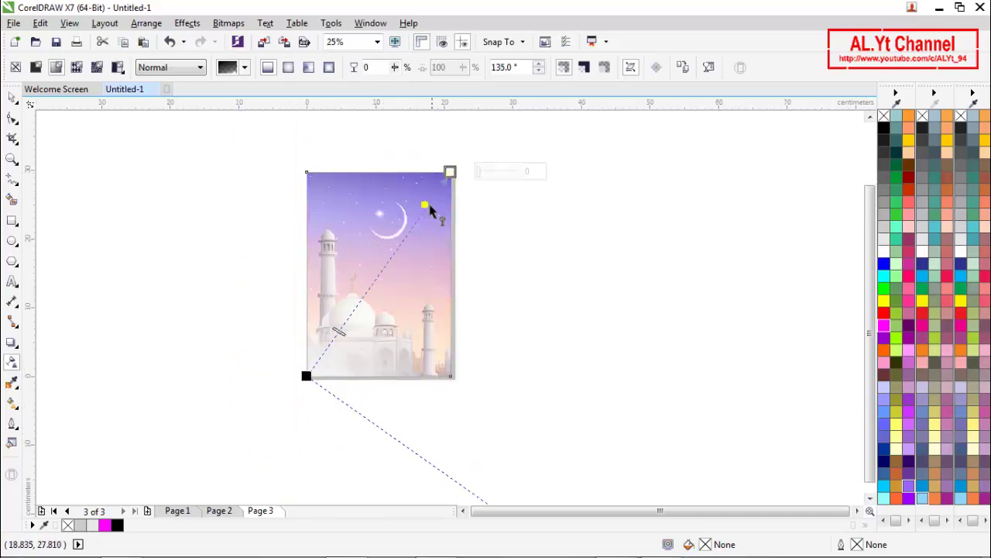
- Soften the fade by placing its transparent end just outside the page's lower-left corner and its opaque end below the crescent moon
{"action": "scroll", "coordinate": [320, 380], "scroll_direction": "up", "scroll_amount": 1}
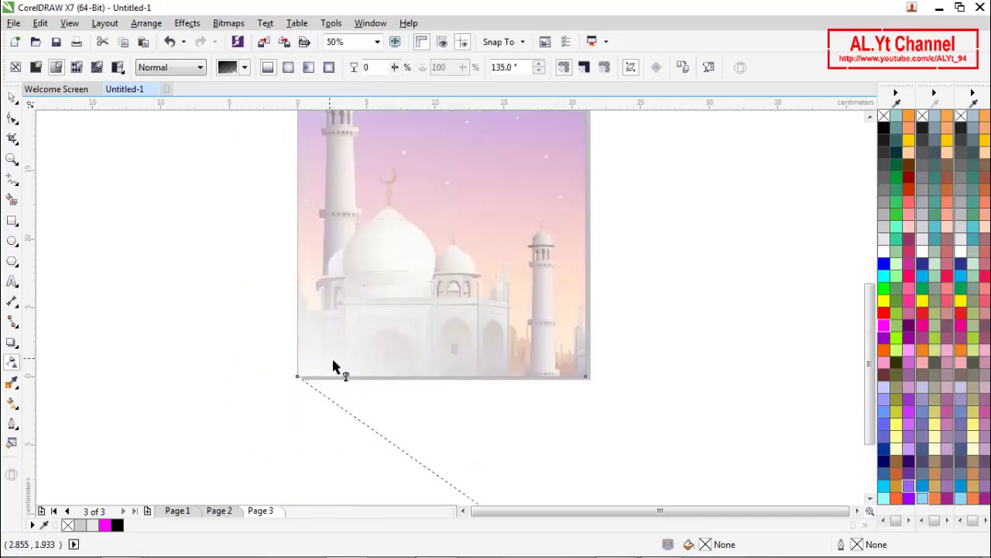
{"action": "left_click_drag", "start_coordinate": [297, 377], "coordinate": [261, 422]}
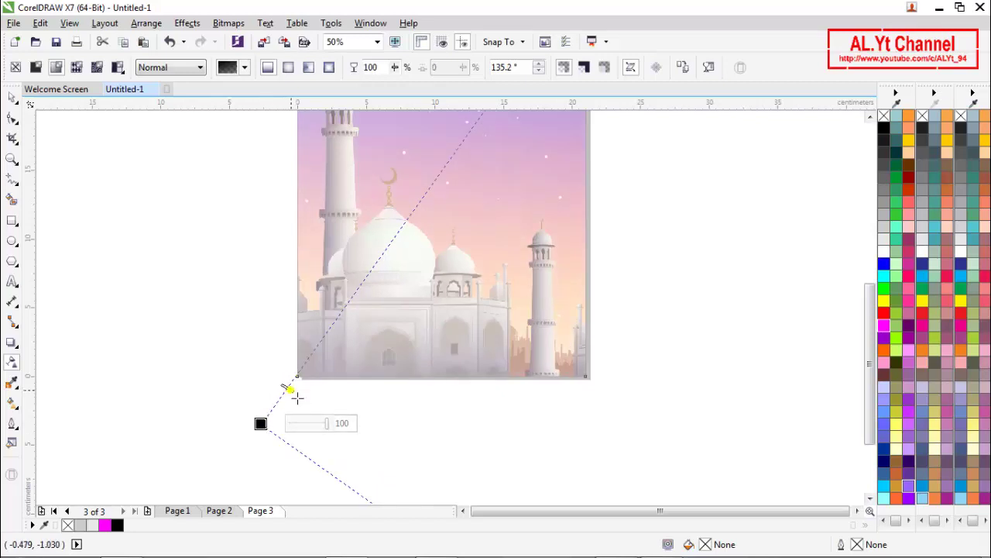
{"action": "scroll", "coordinate": [328, 349], "scroll_direction": "down", "scroll_amount": 1}
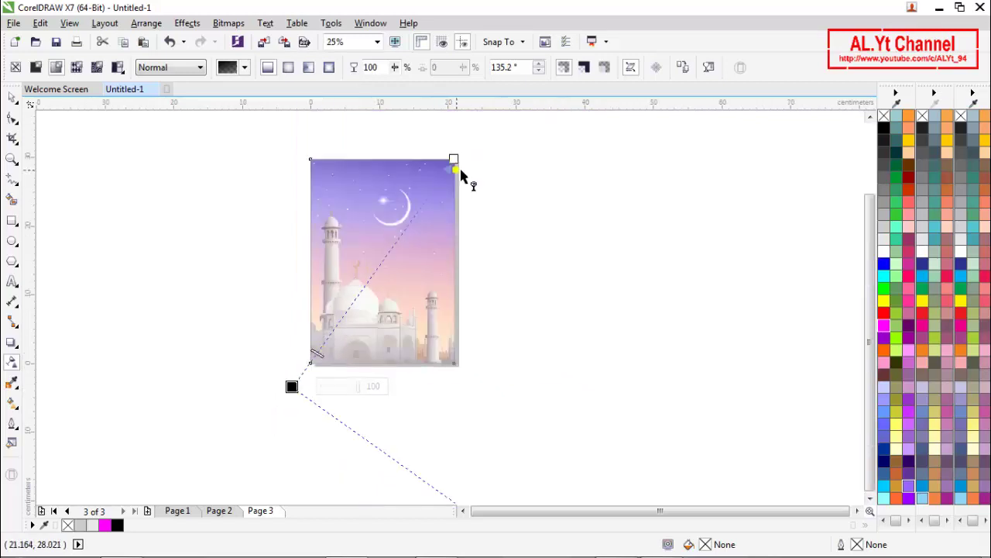
{"action": "left_click_drag", "start_coordinate": [461, 165], "coordinate": [400, 253]}
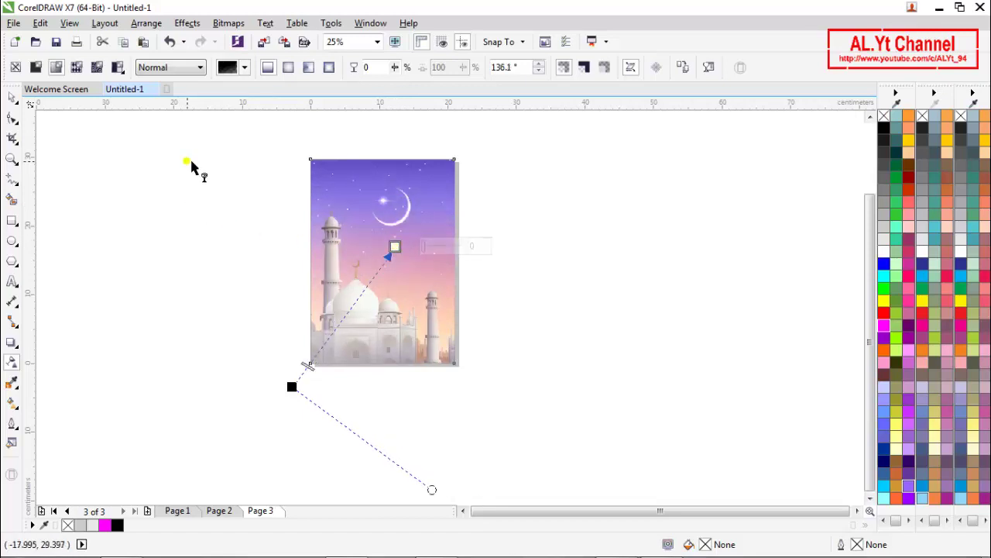
{"action": "left_click_drag", "start_coordinate": [293, 391], "coordinate": [302, 376]}
{"action": "left_click", "coordinate": [13, 97]}
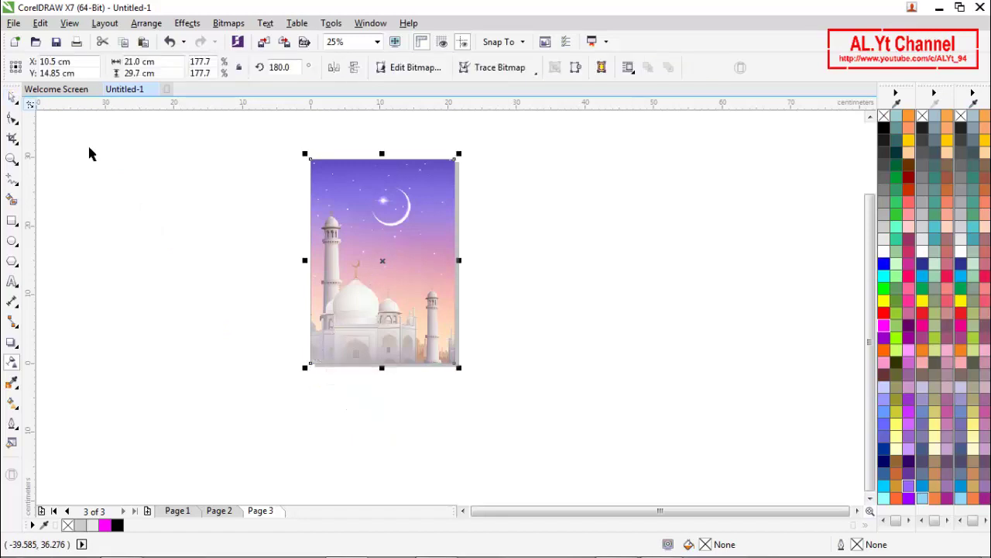
- Lock the faded mosque image in place on the page and clear the selection
{"action": "left_click", "coordinate": [256, 192]}
{"action": "scroll", "coordinate": [296, 186], "scroll_direction": "up", "scroll_amount": 1}
{"action": "right_click", "coordinate": [436, 202]}
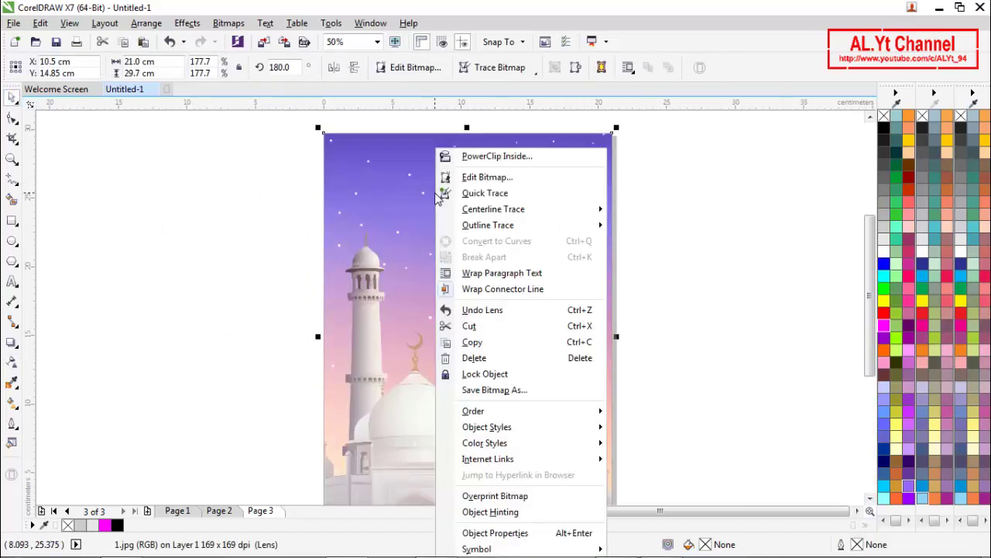
{"action": "left_click", "coordinate": [242, 214]}
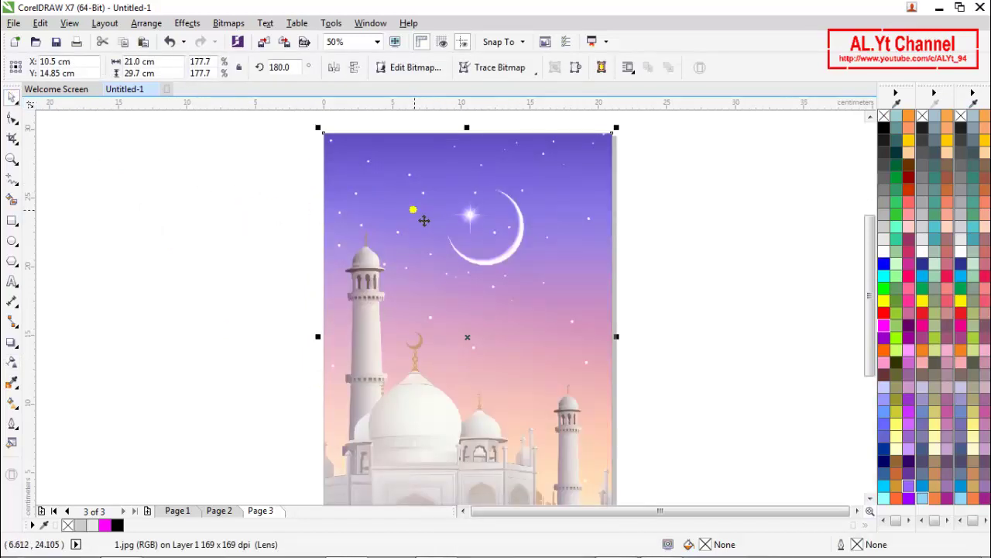
{"action": "right_click", "coordinate": [394, 209]}
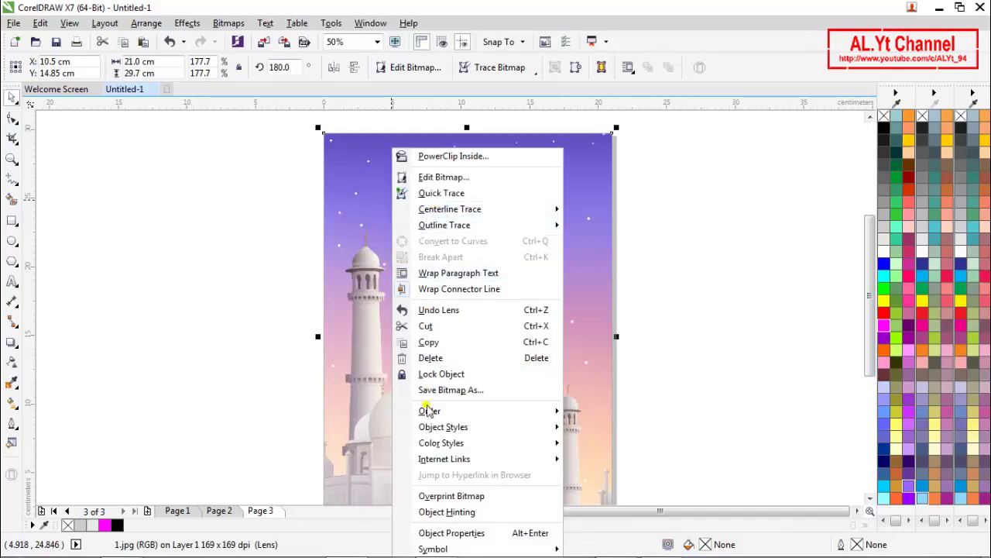
{"action": "mouse_move", "coordinate": [432, 418]}
{"action": "left_click", "coordinate": [430, 374]}
{"action": "key", "text": "Escape"}
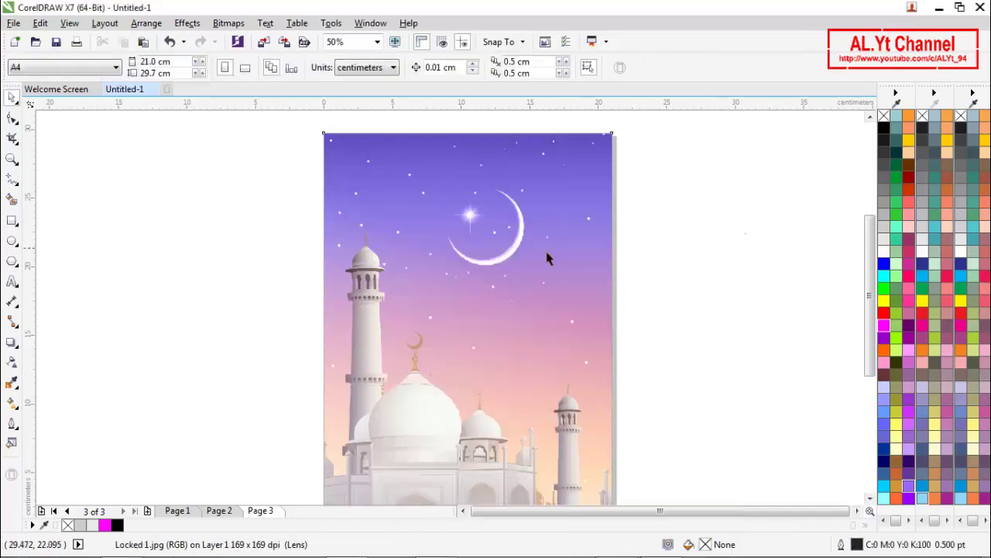
- Copy all four text objects from Page 2
{"action": "scroll", "coordinate": [503, 259], "scroll_direction": "down", "scroll_amount": 3}
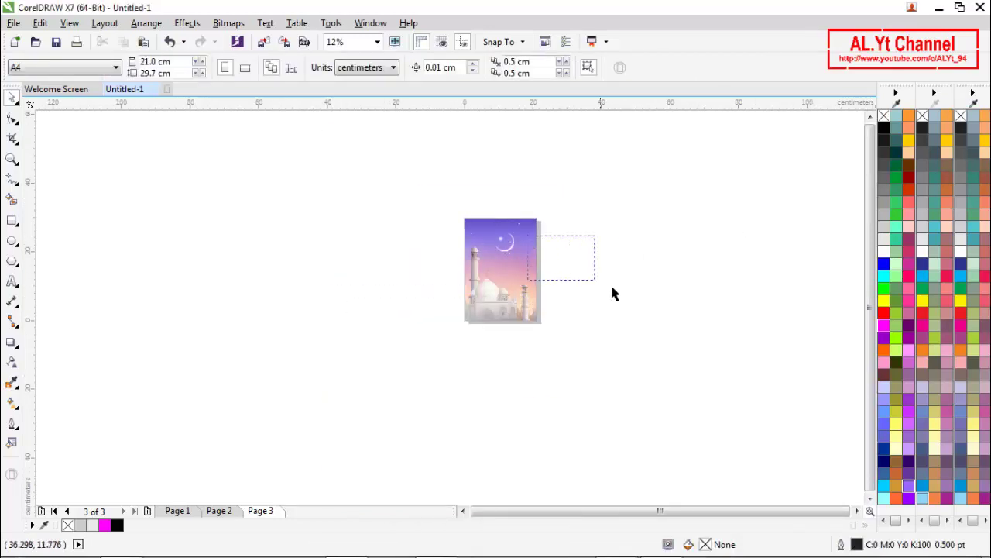
{"action": "key", "text": "z"}
{"action": "left_click", "coordinate": [229, 68]}
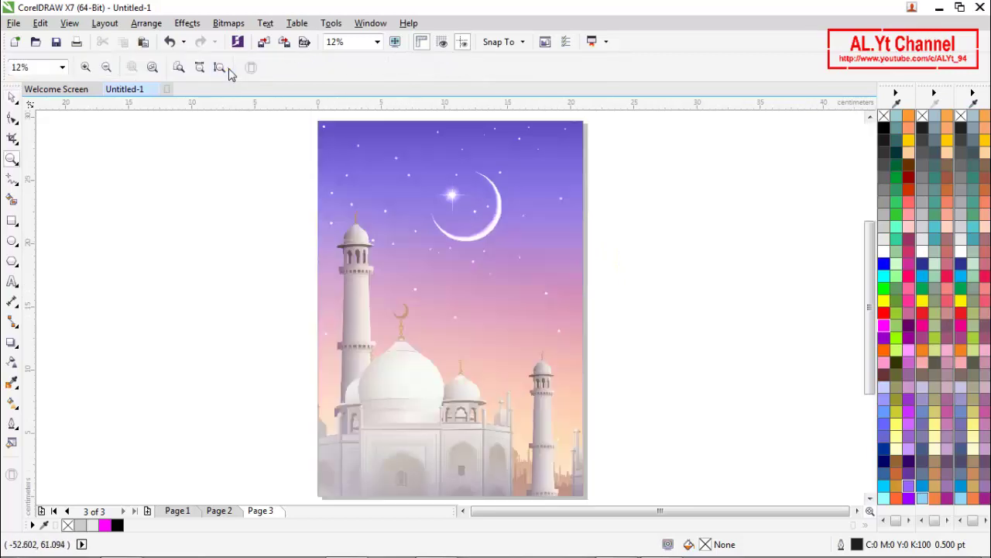
{"action": "left_click", "coordinate": [220, 511]}
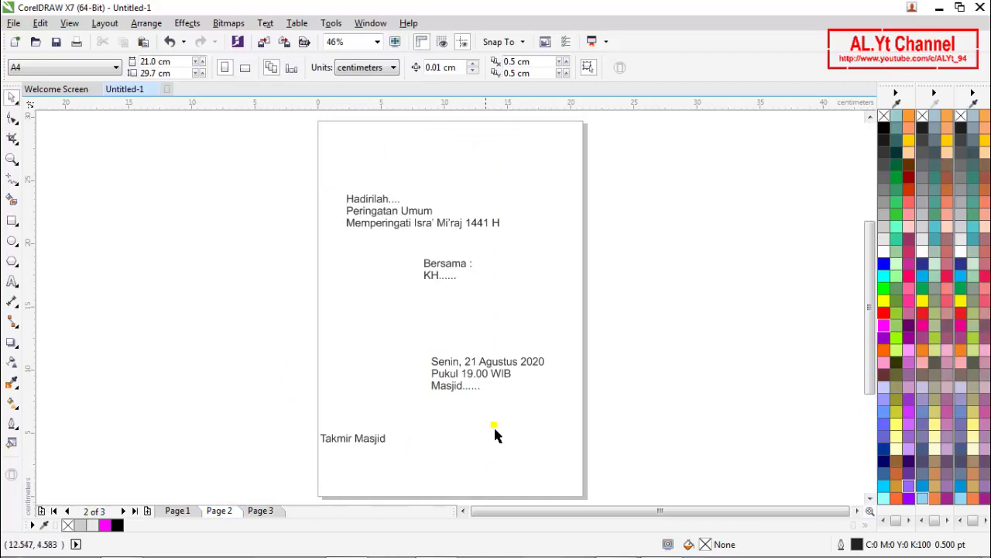
{"action": "left_click_drag", "start_coordinate": [374, 287], "coordinate": [571, 475]}
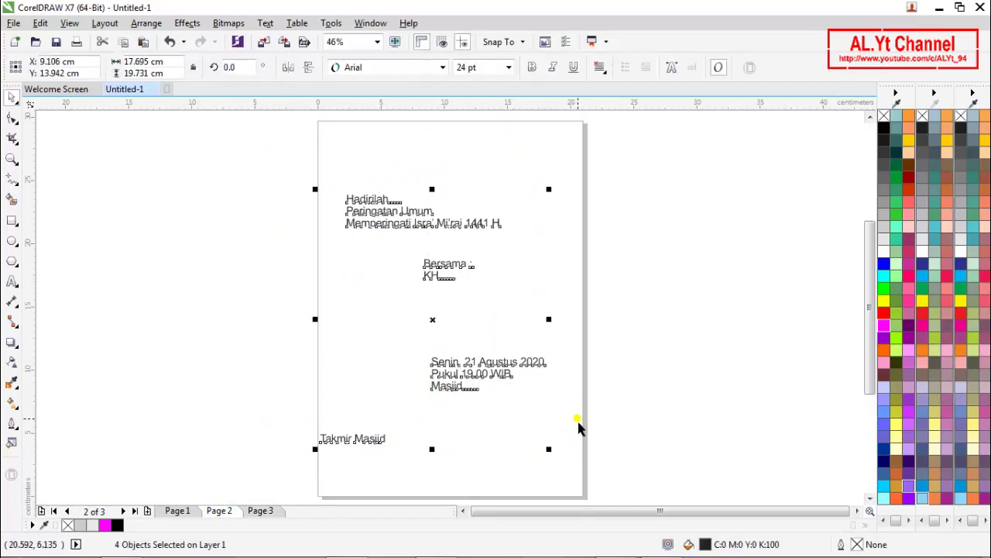
{"action": "right_click", "coordinate": [494, 375]}
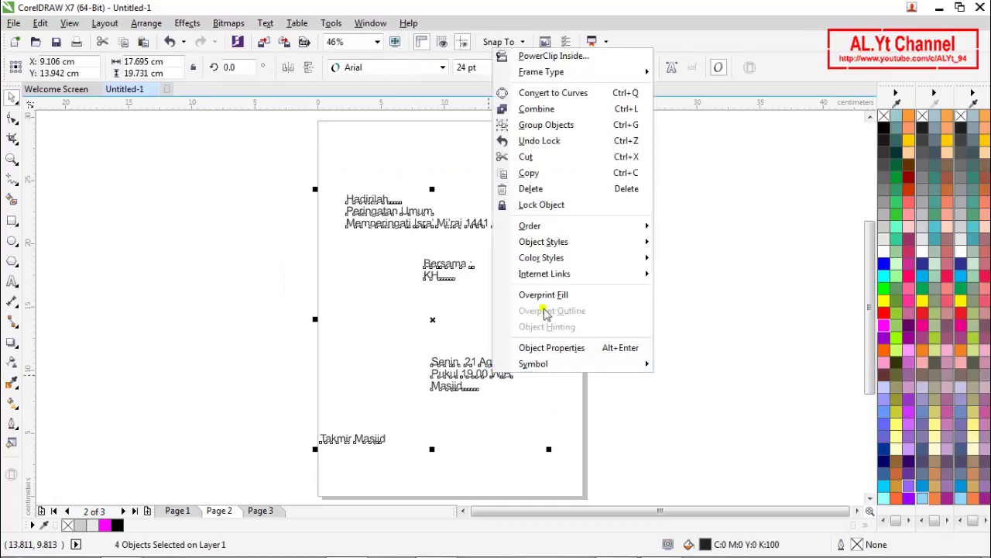
{"action": "left_click", "coordinate": [536, 174]}
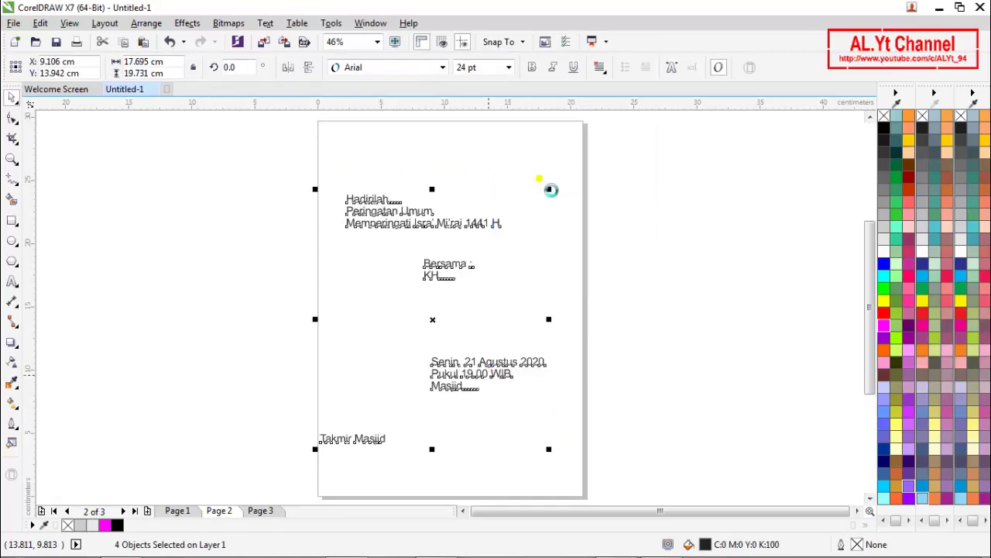
- Paste the four copied text objects onto Page 3 over the mosque background and clear the selection
{"action": "left_click", "coordinate": [261, 510]}
{"action": "right_click", "coordinate": [655, 240]}
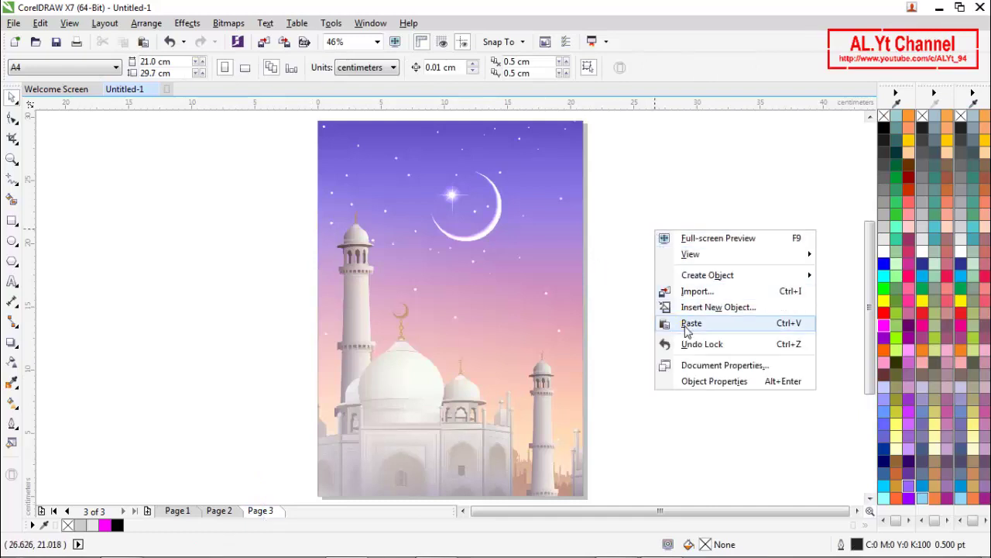
{"action": "left_click", "coordinate": [685, 324]}
{"action": "left_click", "coordinate": [258, 289]}
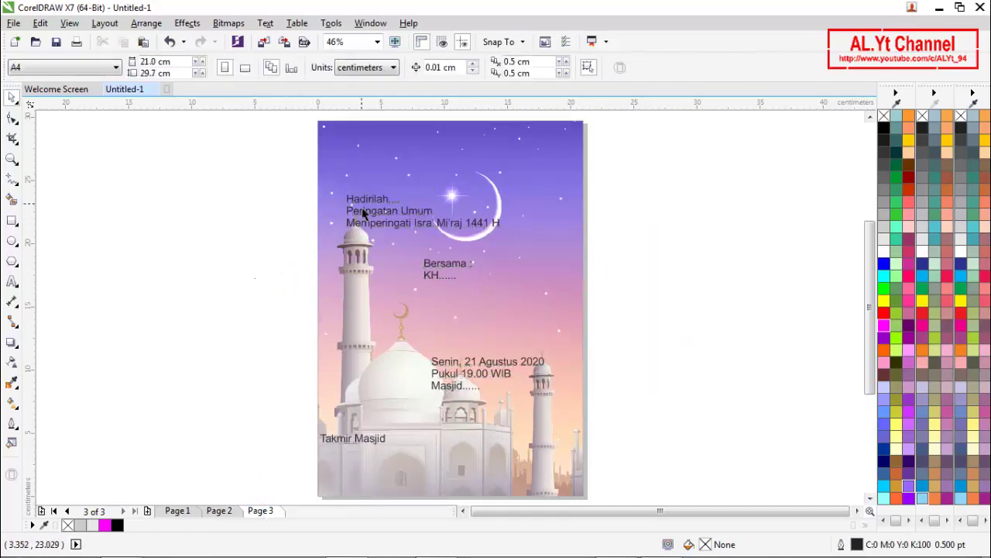
- Place the three-line "Hadirilah...." text block near the page's upper edge and enlarge it to about 32 pt, 16.1 cm wide
{"action": "left_click", "coordinate": [378, 218]}
{"action": "left_click_drag", "start_coordinate": [385, 223], "coordinate": [381, 177]}
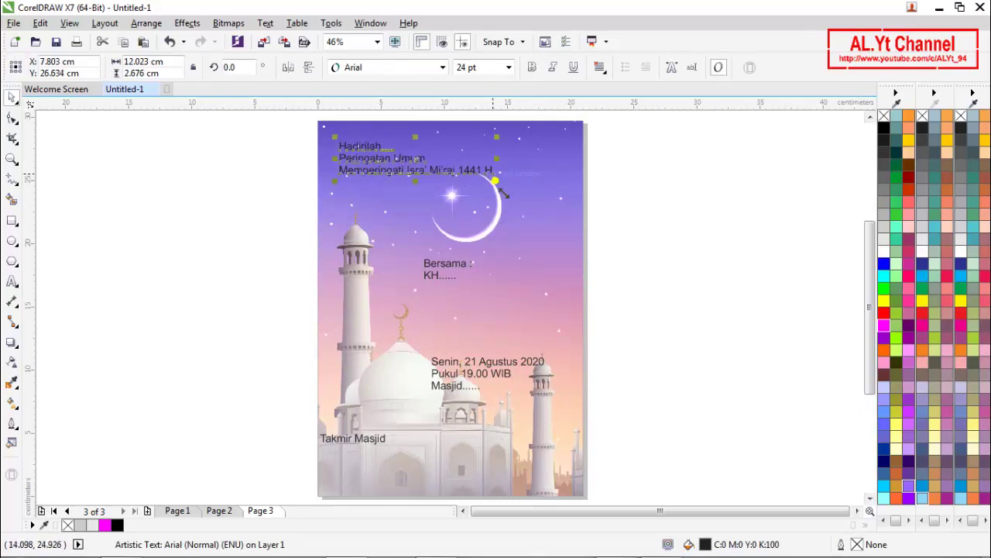
{"action": "left_click_drag", "start_coordinate": [503, 194], "coordinate": [588, 199]}
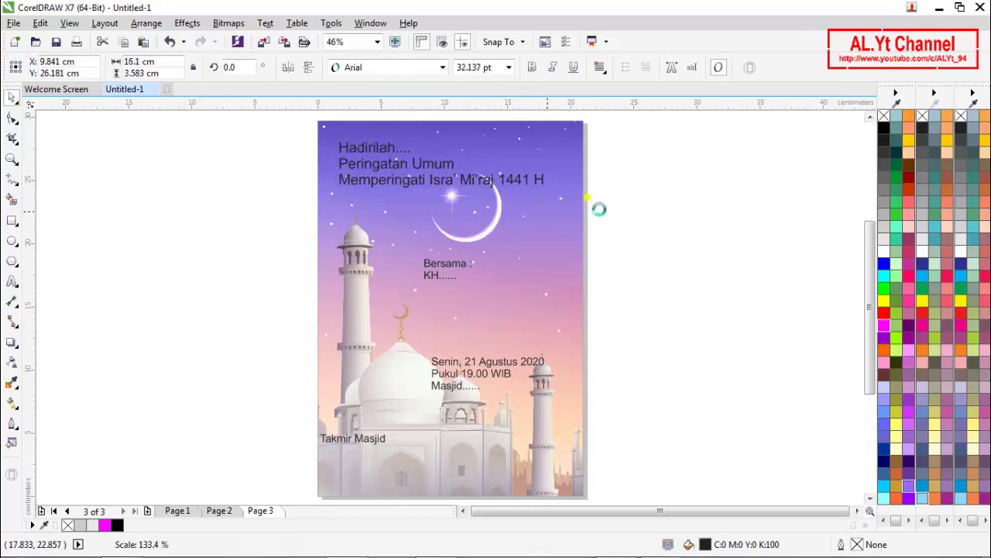
{"action": "left_click", "coordinate": [599, 208]}
{"action": "scroll", "coordinate": [412, 141], "scroll_direction": "down", "scroll_amount": 2}
{"action": "scroll", "coordinate": [377, 232], "scroll_direction": "up", "scroll_amount": 4}
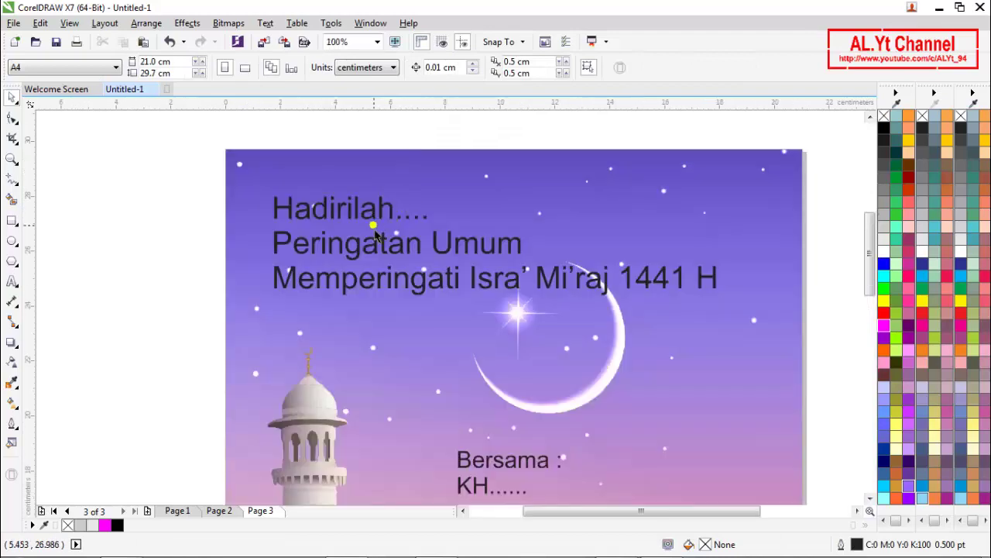
{"action": "left_click_drag", "start_coordinate": [372, 216], "coordinate": [388, 214]}
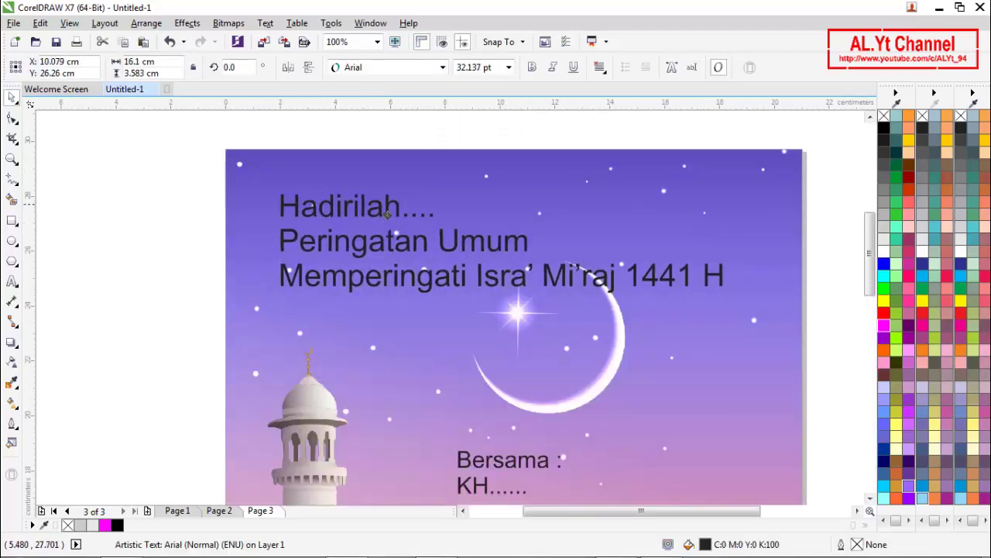
- Set only the "Hadirilah...." line of the heading text in the Barbershop in Thailand font
{"action": "double_click", "coordinate": [316, 226]}
{"action": "left_click_drag", "start_coordinate": [438, 211], "coordinate": [268, 216]}
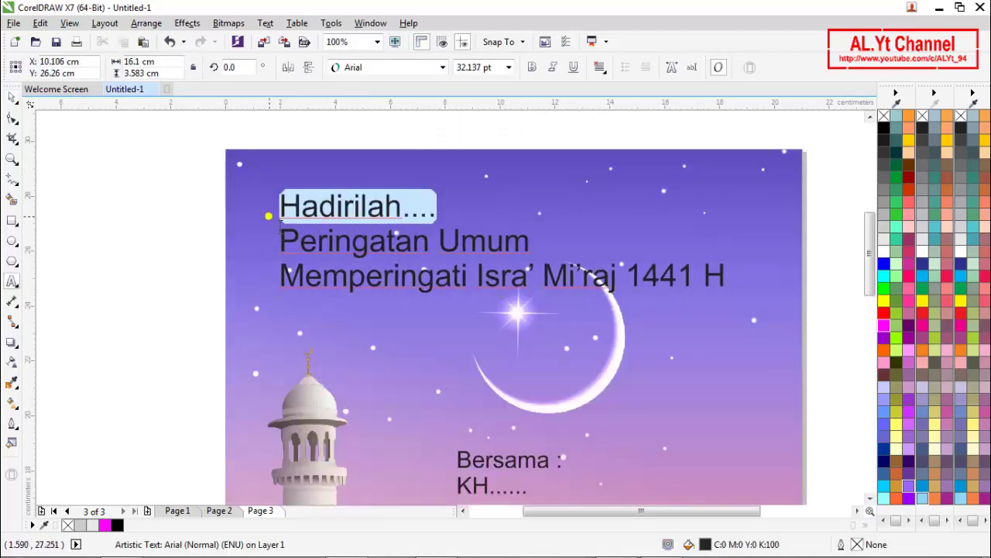
{"action": "left_click", "coordinate": [442, 69]}
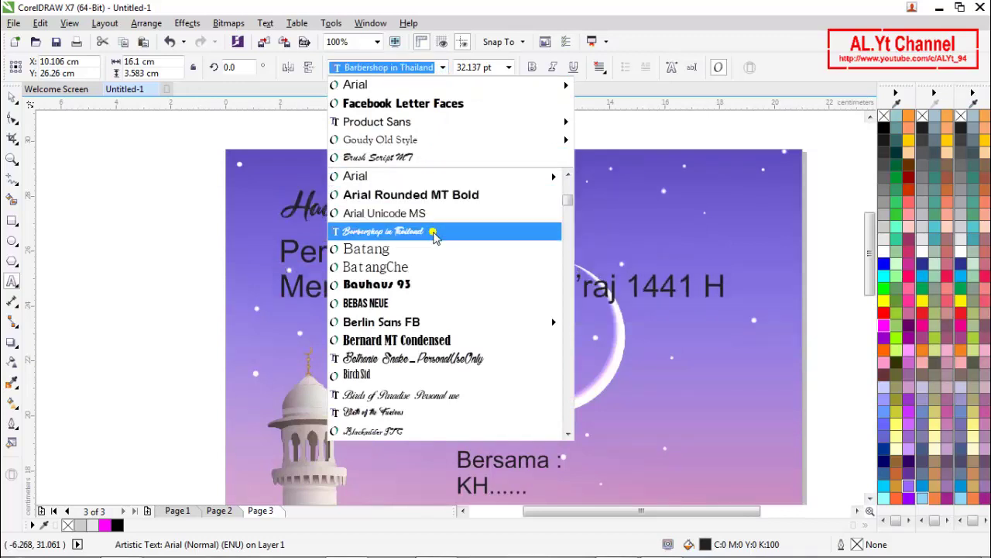
{"action": "left_click", "coordinate": [436, 235]}
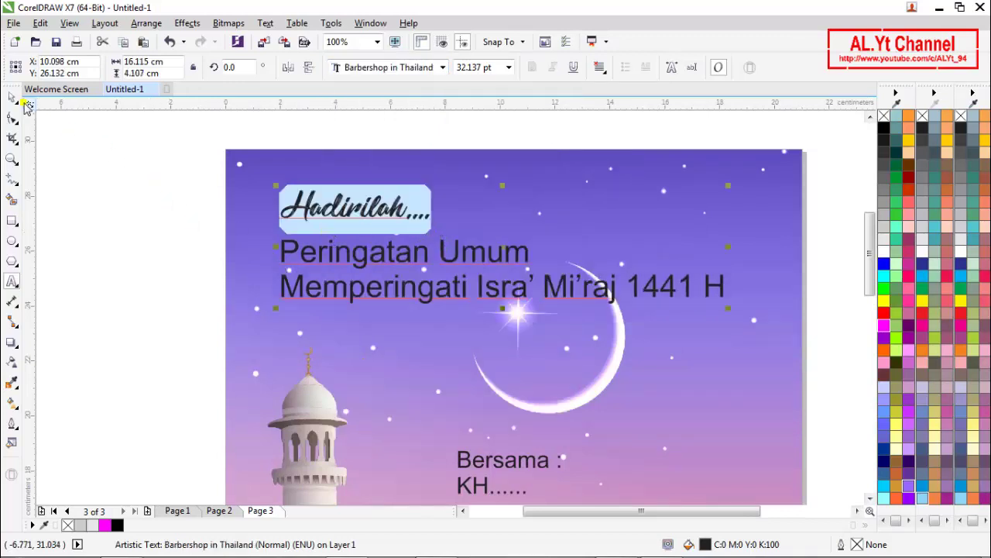
{"action": "left_click", "coordinate": [12, 97]}
{"action": "key", "text": "Escape"}
- Split the "Peringatan Umum" and "Memperingati Isra' Mi'raj 1441 H" lines off the heading into a separate text object below it
{"action": "double_click", "coordinate": [293, 250]}
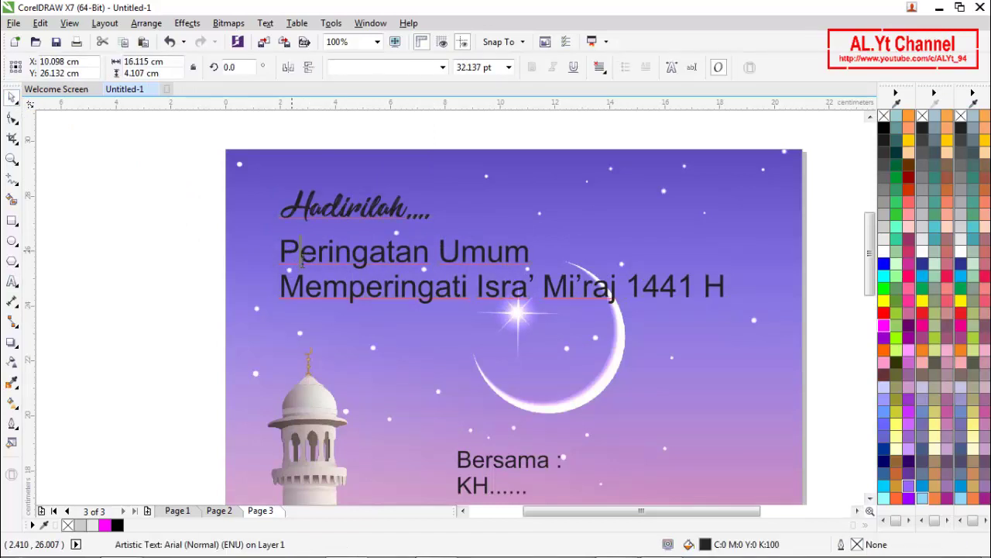
{"action": "left_click_drag", "start_coordinate": [280, 250], "coordinate": [731, 316]}
{"action": "key", "text": "ctrl+c"}
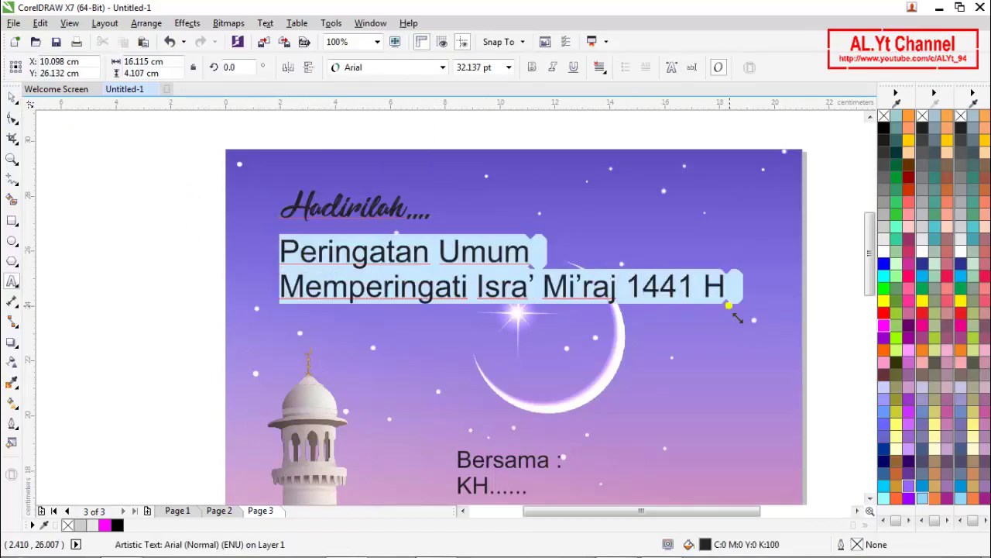
{"action": "key", "text": "Delete"}
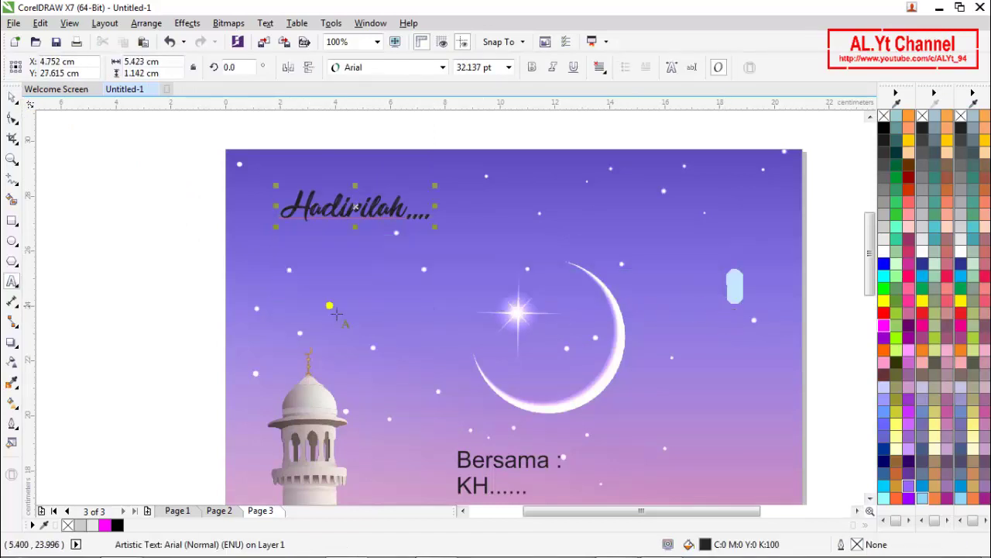
{"action": "left_click", "coordinate": [193, 308]}
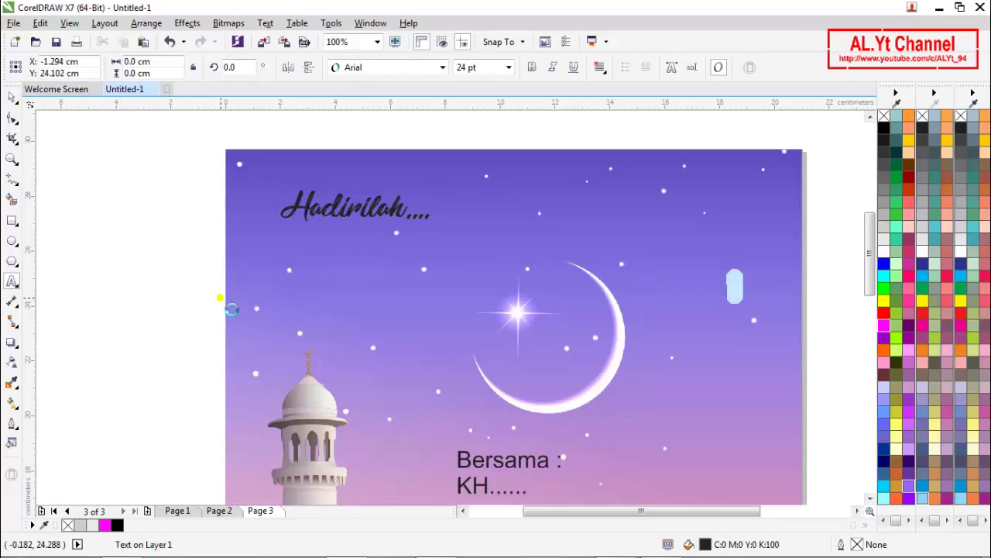
{"action": "key", "text": "ctrl+v"}
{"action": "left_click", "coordinate": [12, 97]}
{"action": "key", "text": "Escape"}
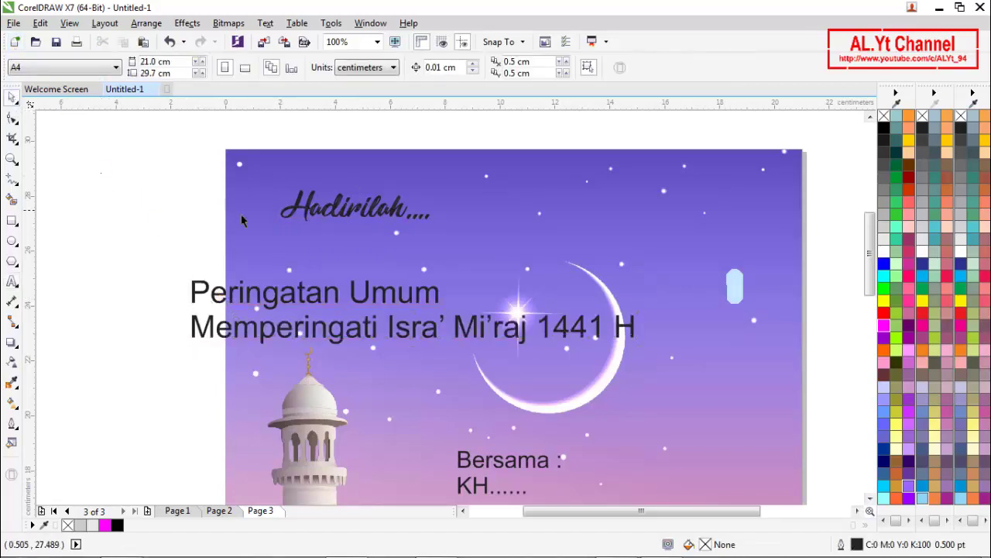
- Browse the script fonts for the "Hadirilah...." heading and apply Crystal symphony
{"action": "left_click", "coordinate": [315, 221]}
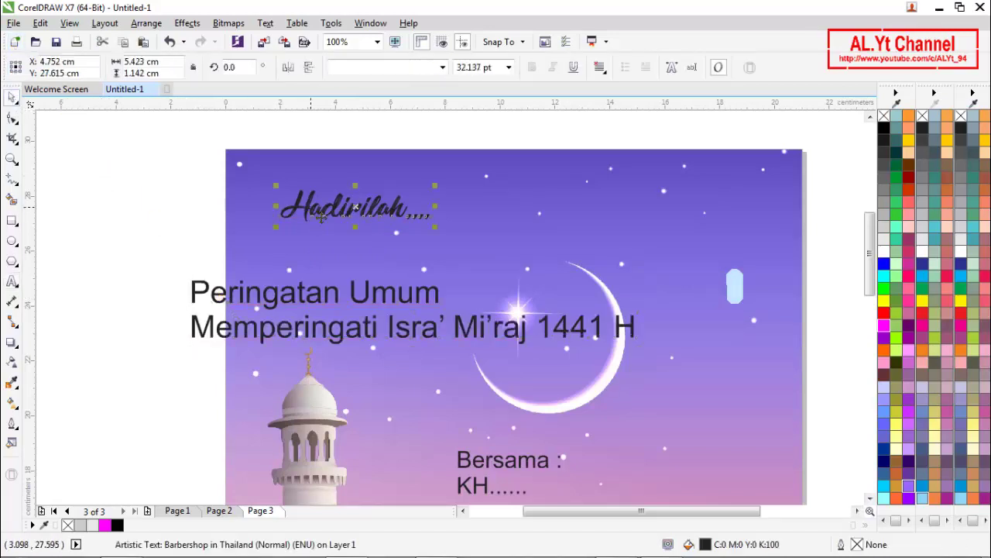
{"action": "left_click", "coordinate": [443, 67]}
{"action": "scroll", "coordinate": [435, 240], "scroll_direction": "down", "scroll_amount": 3}
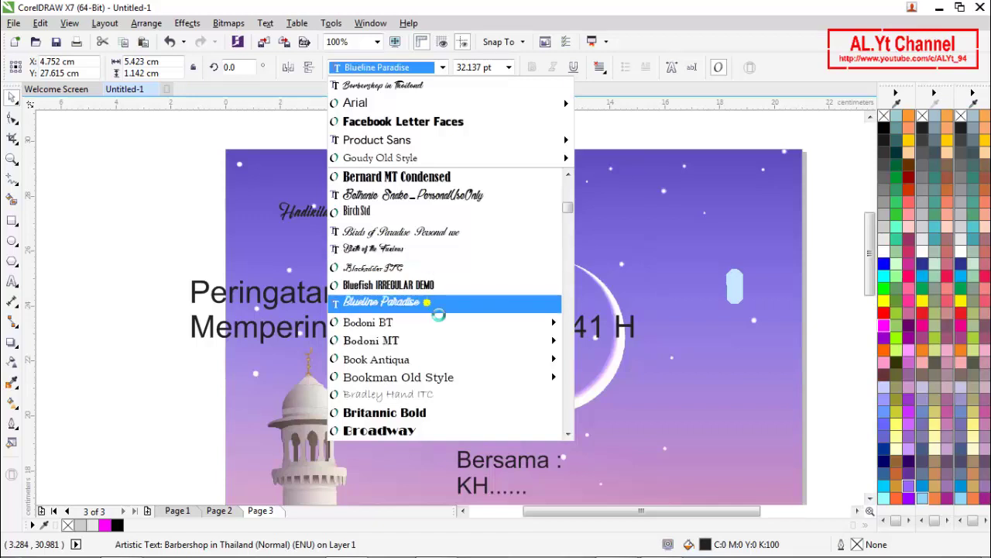
{"action": "scroll", "coordinate": [434, 309], "scroll_direction": "down", "scroll_amount": 3}
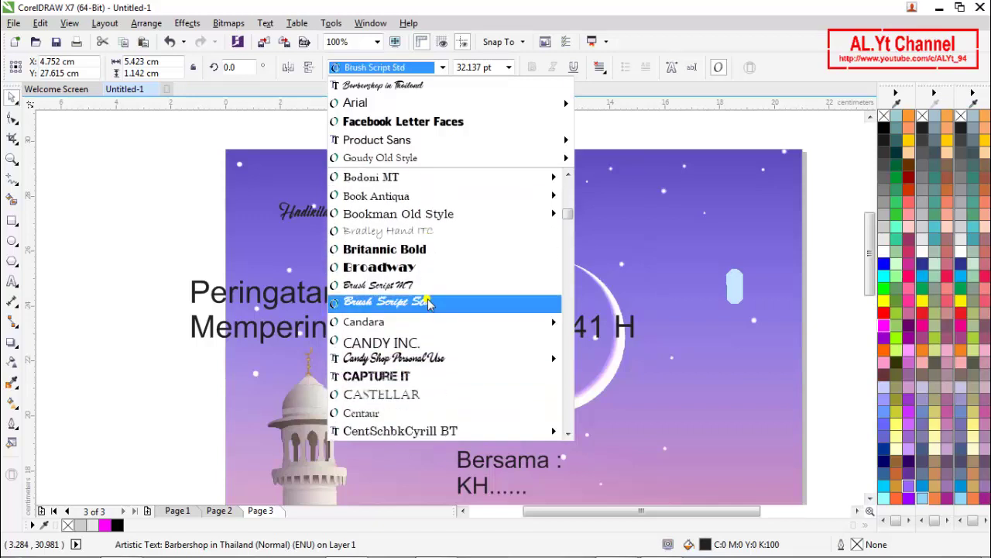
{"action": "scroll", "coordinate": [430, 302], "scroll_direction": "down", "scroll_amount": 3}
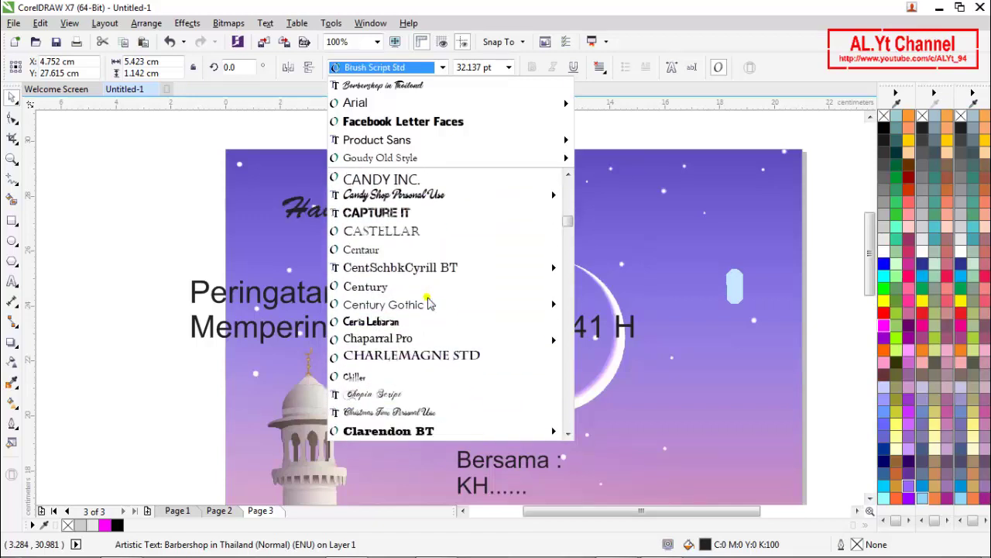
{"action": "scroll", "coordinate": [430, 302], "scroll_direction": "down", "scroll_amount": 4}
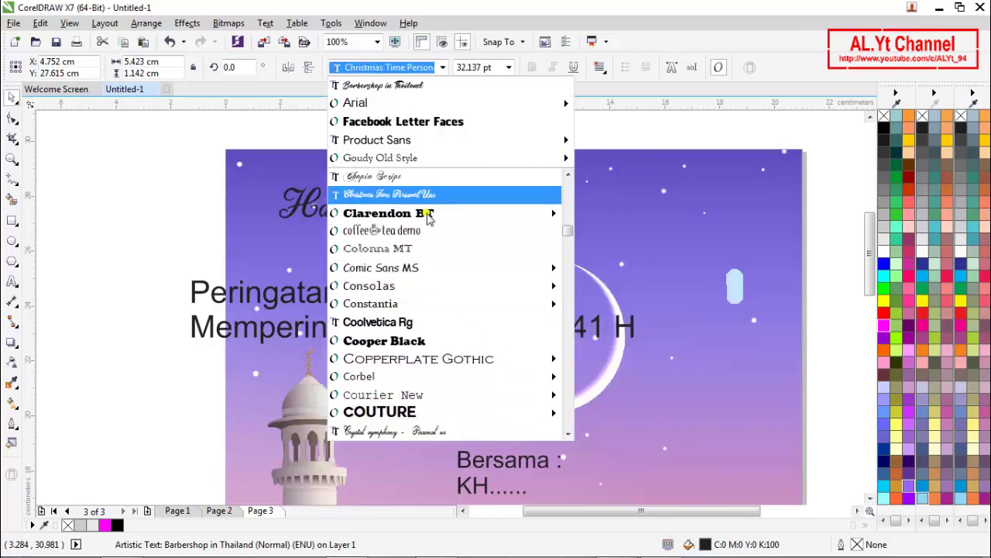
{"action": "scroll", "coordinate": [429, 345], "scroll_direction": "down", "scroll_amount": 1}
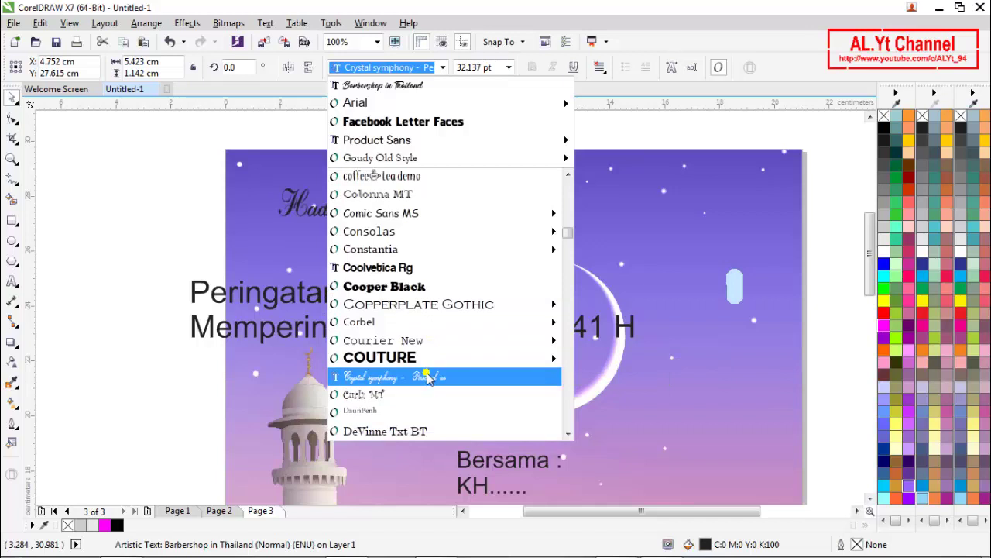
{"action": "left_click", "coordinate": [429, 377]}
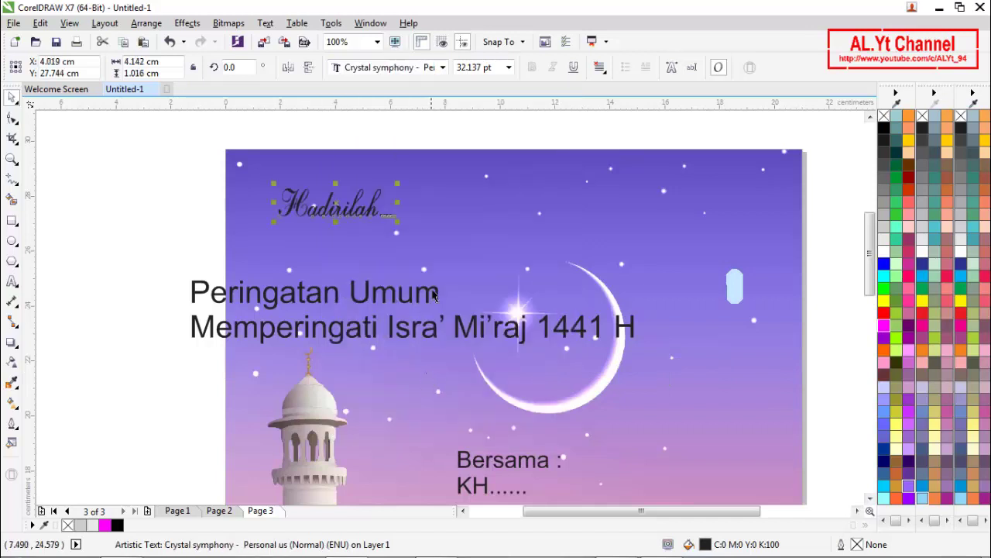
- Enlarge the "Hadirilah...." heading to about 68 pt near the page's upper edge and fill it with black after trying white
{"action": "left_click_drag", "start_coordinate": [404, 232], "coordinate": [525, 287]}
{"action": "left_click_drag", "start_coordinate": [414, 250], "coordinate": [423, 239]}
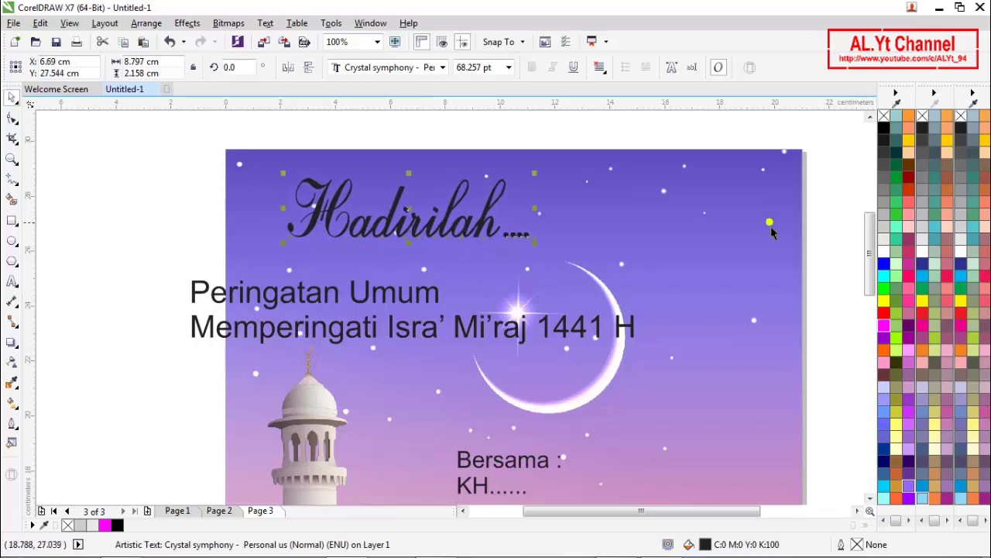
{"action": "left_click", "coordinate": [883, 251]}
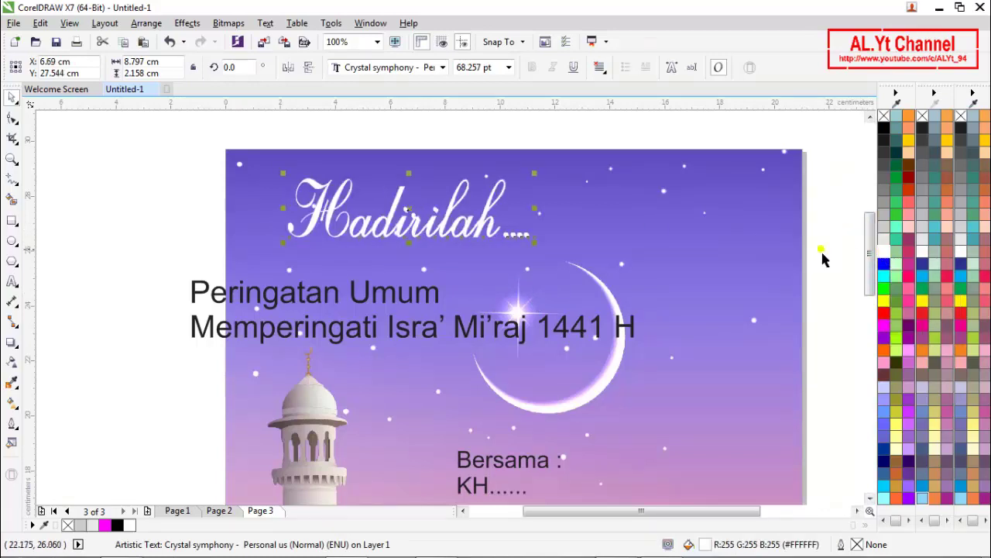
{"action": "left_click", "coordinate": [885, 130]}
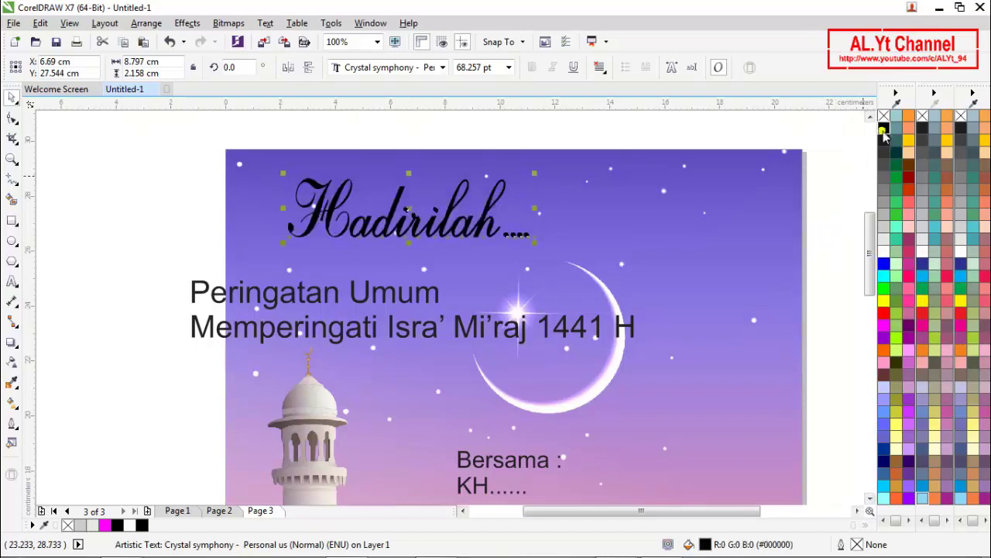
- Try the Enchanting Celebrations font on the "Hadirilah...." heading
{"action": "left_click", "coordinate": [354, 68]}
{"action": "scroll", "coordinate": [403, 352], "scroll_direction": "down", "scroll_amount": 6}
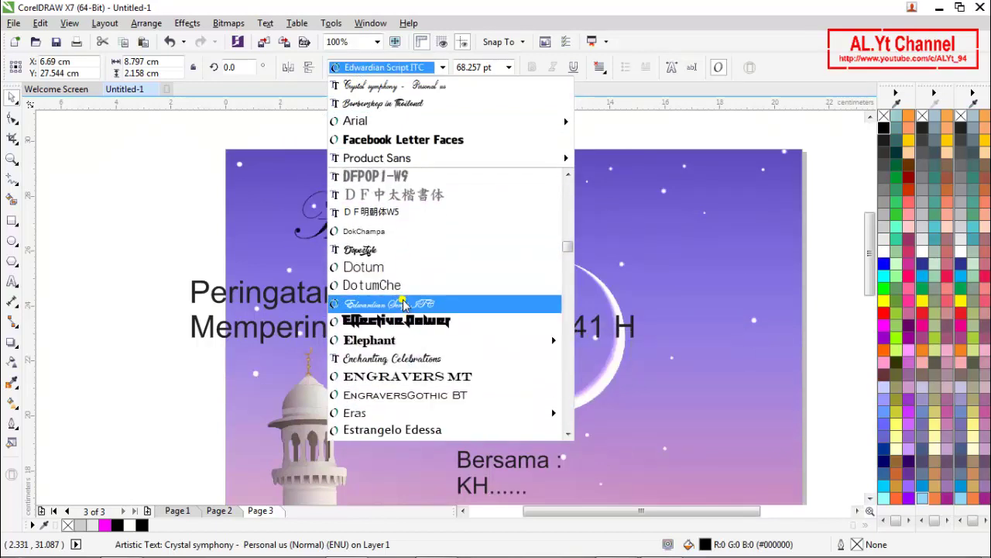
{"action": "left_click", "coordinate": [396, 359]}
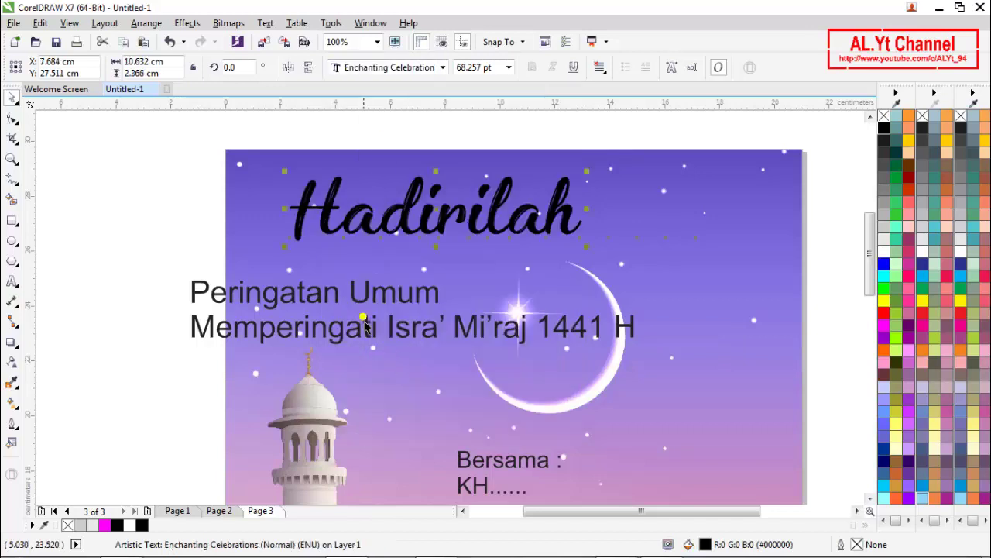
- Preview more fonts on the "Hadirilah...." heading and apply Harlow Solid Italic
{"action": "left_click", "coordinate": [372, 73]}
{"action": "scroll", "coordinate": [404, 384], "scroll_direction": "down", "scroll_amount": 1}
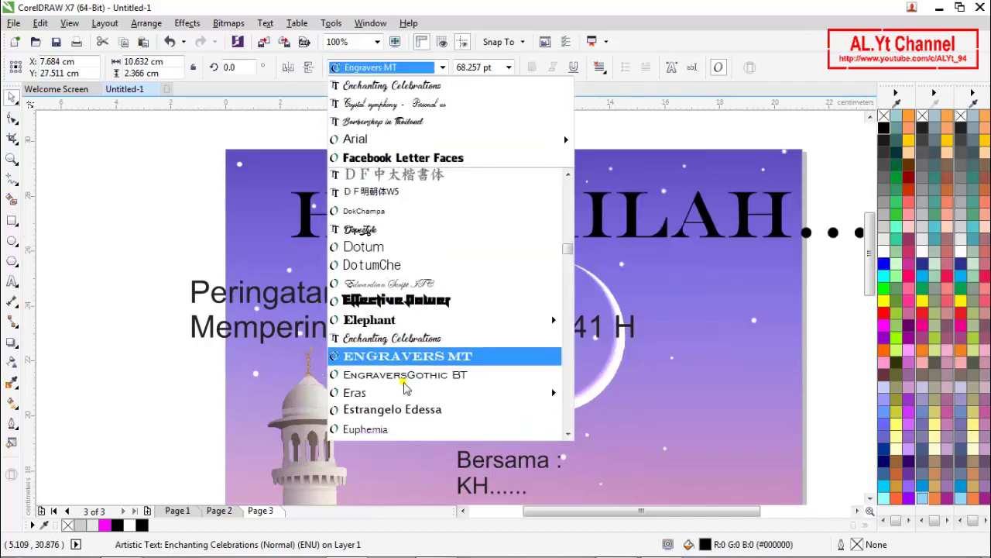
{"action": "scroll", "coordinate": [398, 434], "scroll_direction": "down", "scroll_amount": 3}
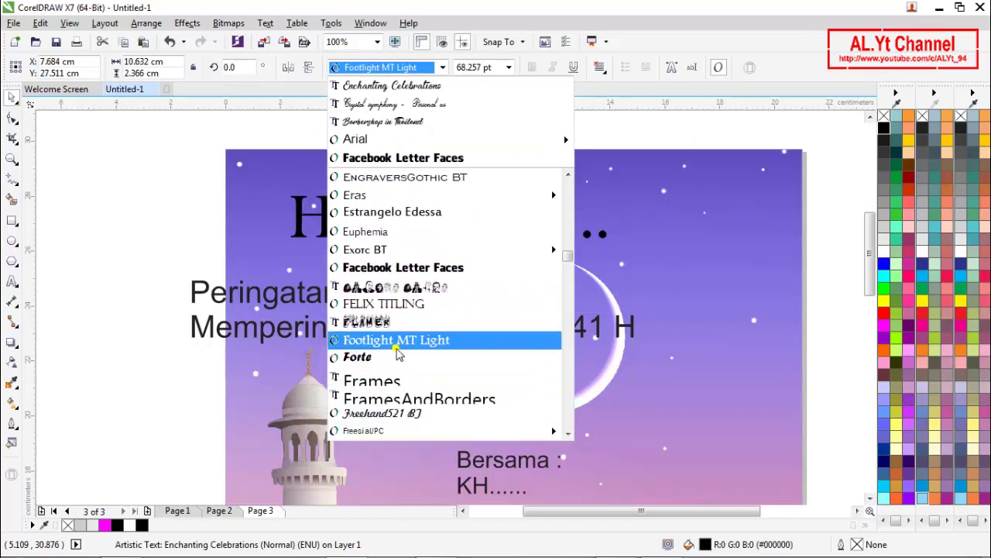
{"action": "scroll", "coordinate": [397, 352], "scroll_direction": "down", "scroll_amount": 5}
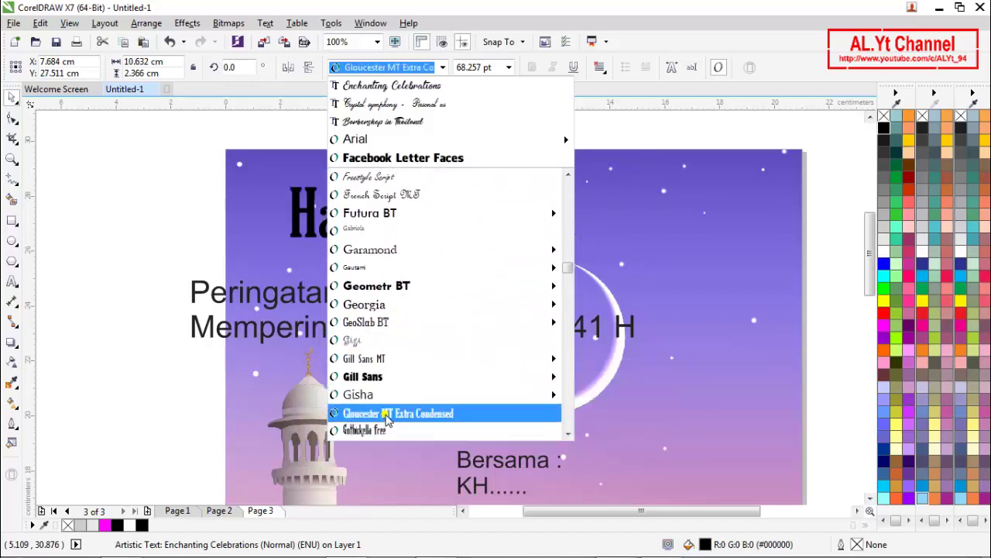
{"action": "scroll", "coordinate": [387, 419], "scroll_direction": "down", "scroll_amount": 2}
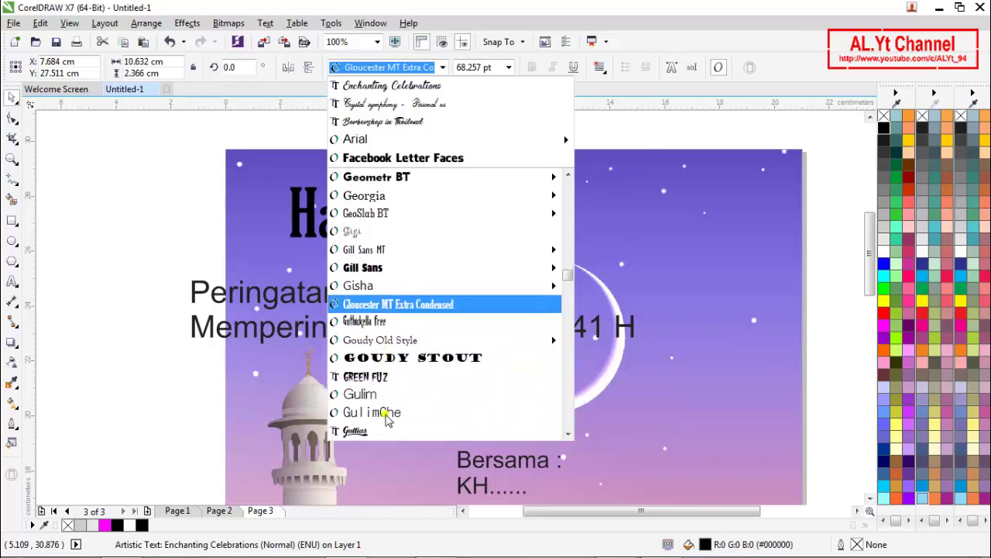
{"action": "scroll", "coordinate": [387, 419], "scroll_direction": "down", "scroll_amount": 1}
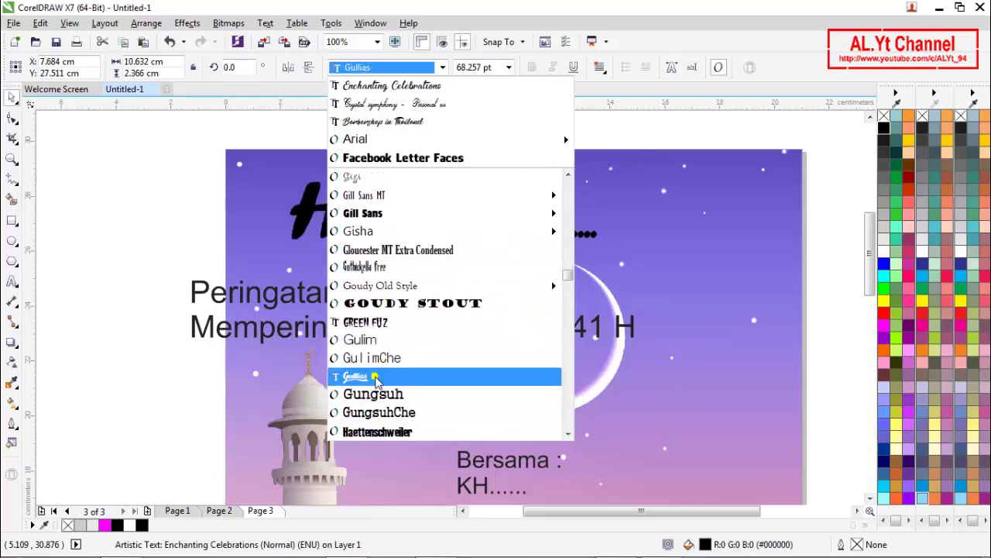
{"action": "scroll", "coordinate": [377, 376], "scroll_direction": "down", "scroll_amount": 3}
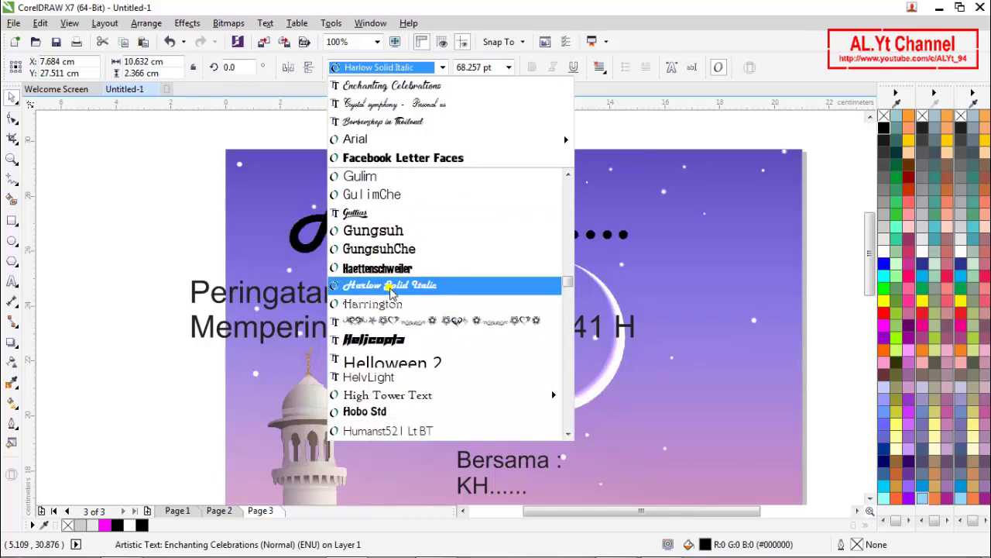
{"action": "left_click", "coordinate": [391, 287]}
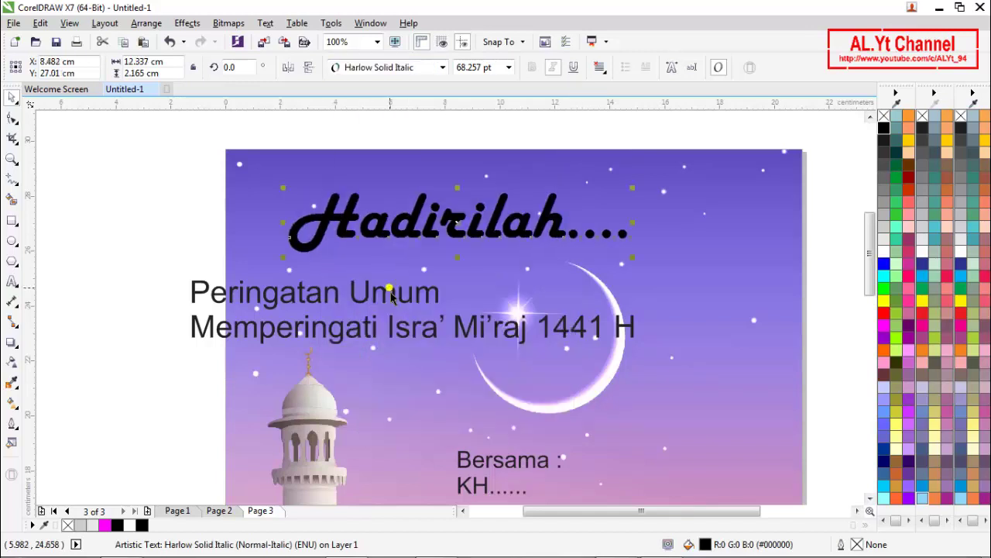
- Move the two-line "Peringatan Umum" text fully onto the page, directly beneath the "Hadirilah...." heading
{"action": "left_click", "coordinate": [128, 217]}
{"action": "left_click_drag", "start_coordinate": [312, 304], "coordinate": [425, 295]}
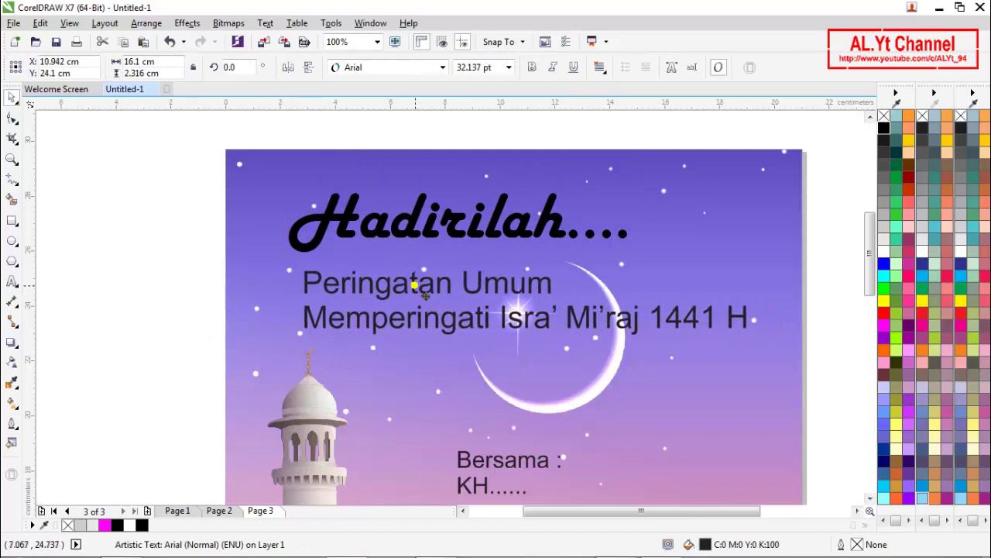
{"action": "scroll", "coordinate": [352, 263], "scroll_direction": "down", "scroll_amount": 2}
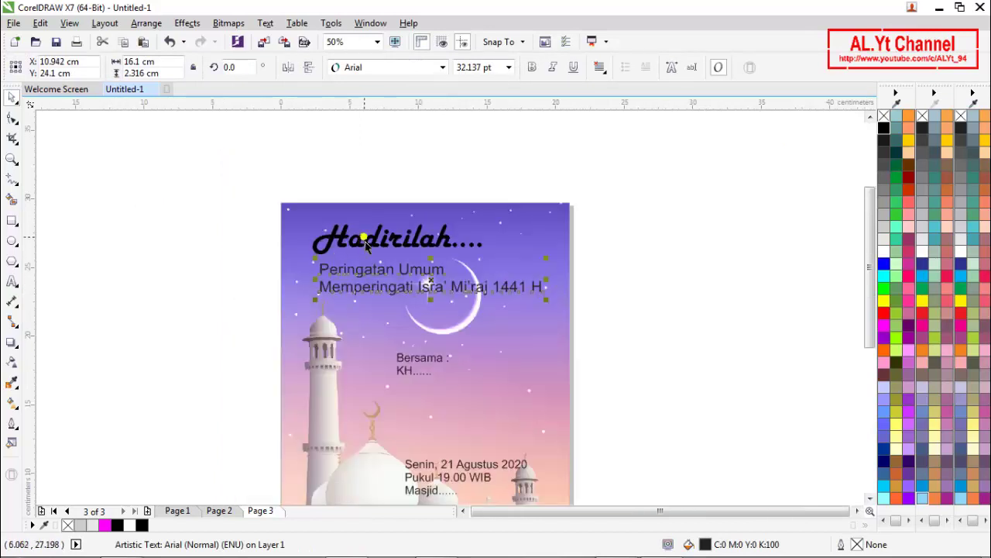
- Set the "Hadirilah...." heading's size to 48 pt and move it slightly up toward the page's upper edge
{"action": "scroll", "coordinate": [361, 256], "scroll_direction": "up", "scroll_amount": 2}
{"action": "left_click", "coordinate": [354, 262]}
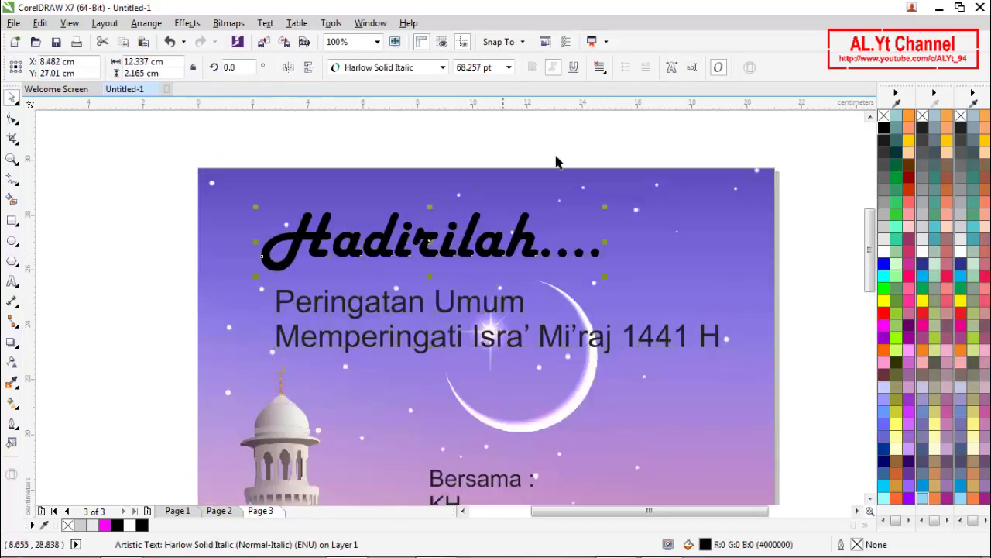
{"action": "left_click", "coordinate": [509, 67]}
{"action": "left_click", "coordinate": [477, 219]}
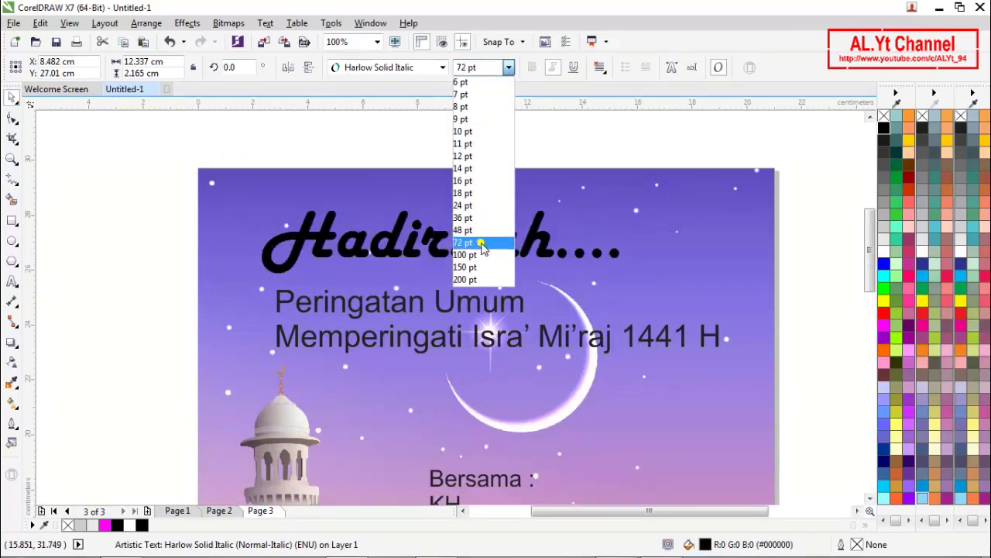
{"action": "left_click", "coordinate": [463, 231]}
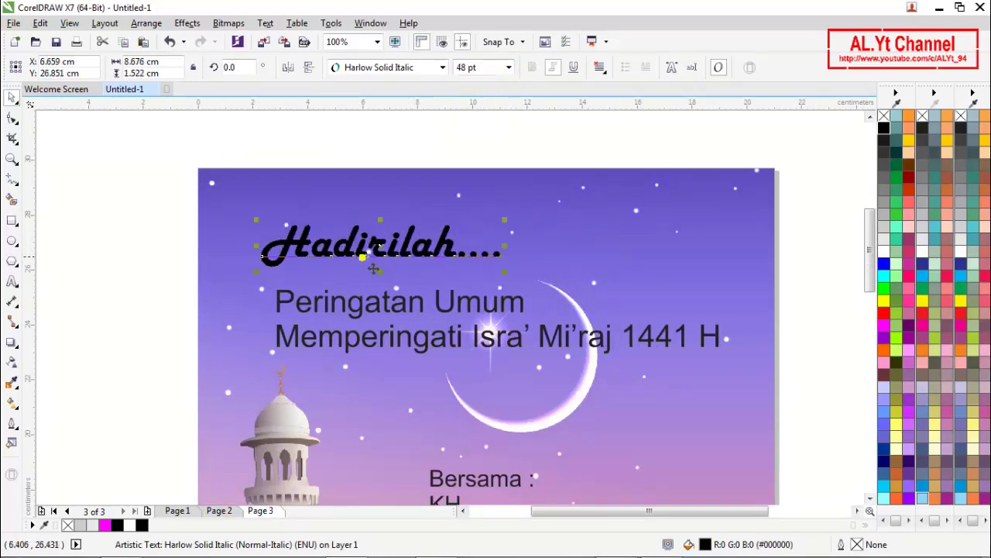
{"action": "left_click_drag", "start_coordinate": [385, 256], "coordinate": [385, 238]}
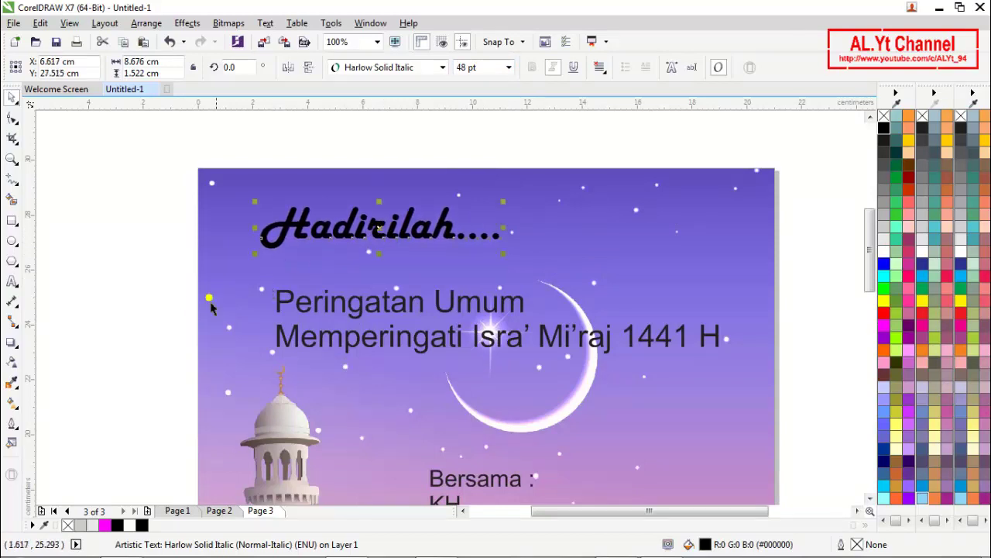
{"action": "left_click", "coordinate": [186, 302]}
- Try the Orange Personal Use font on the two-line "Peringatan Umum" text
{"action": "left_click", "coordinate": [306, 308]}
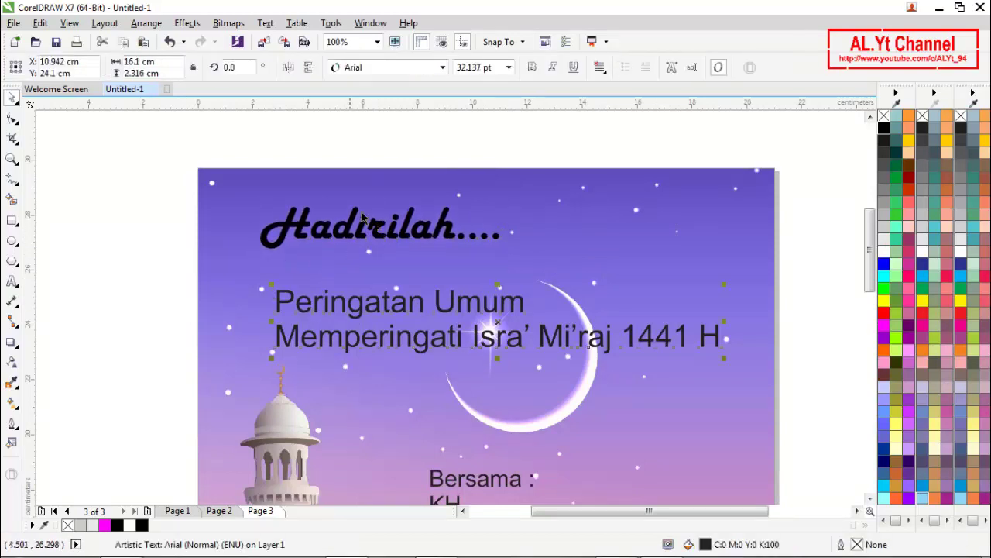
{"action": "left_click", "coordinate": [414, 68]}
{"action": "type", "text": "Me"}
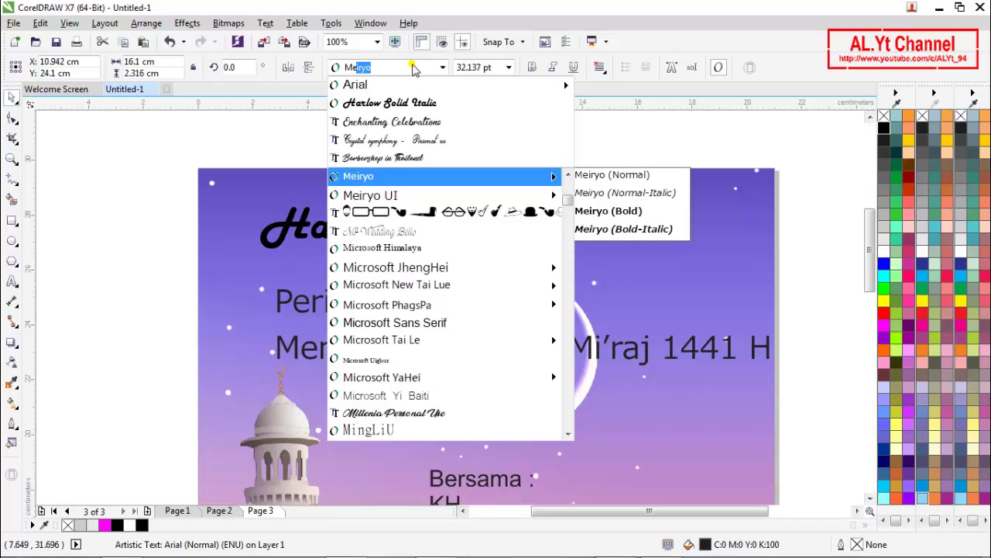
{"action": "key", "text": "BackSpace"}
{"action": "key", "text": "BackSpace"}
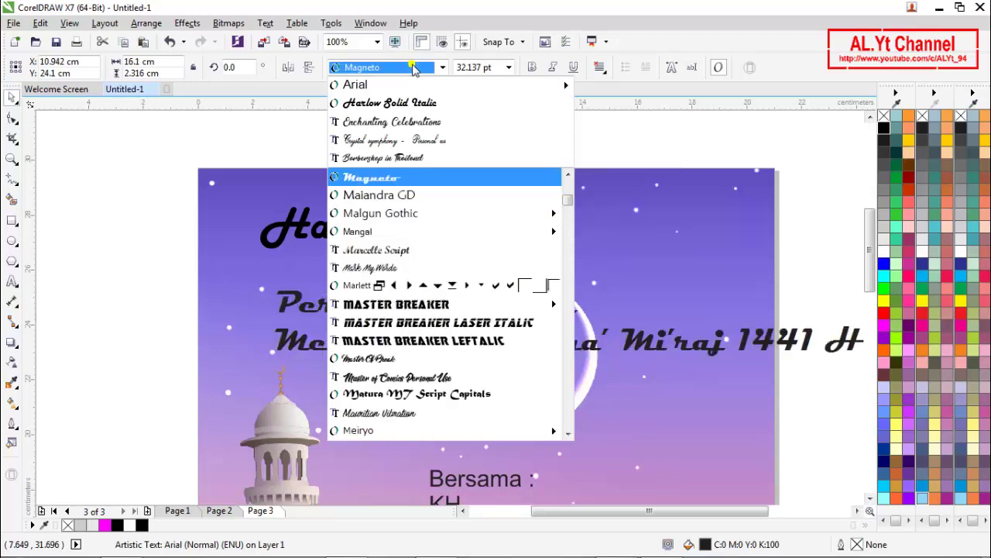
{"action": "type", "text": "Me"}
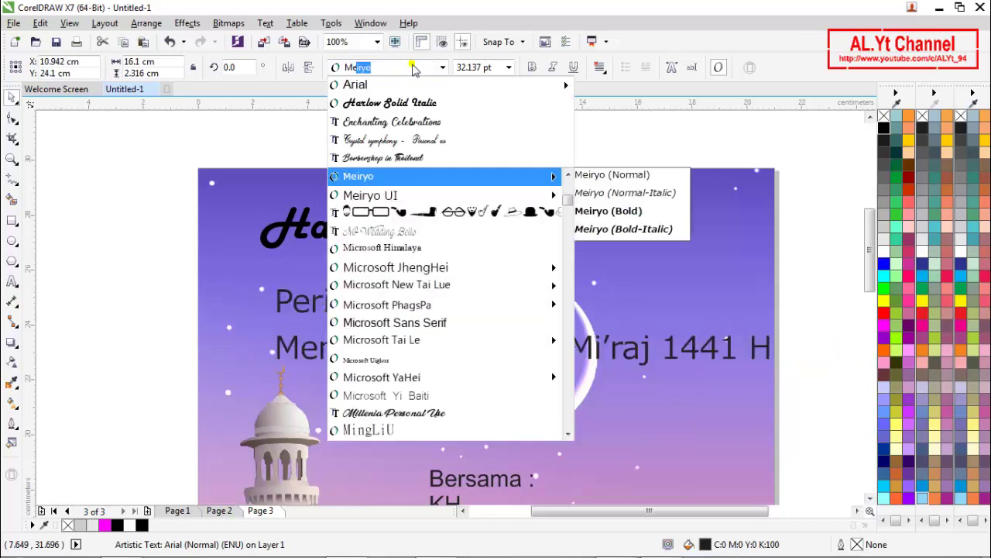
{"action": "key", "text": "BackSpace"}
{"action": "key", "text": "BackSpace"}
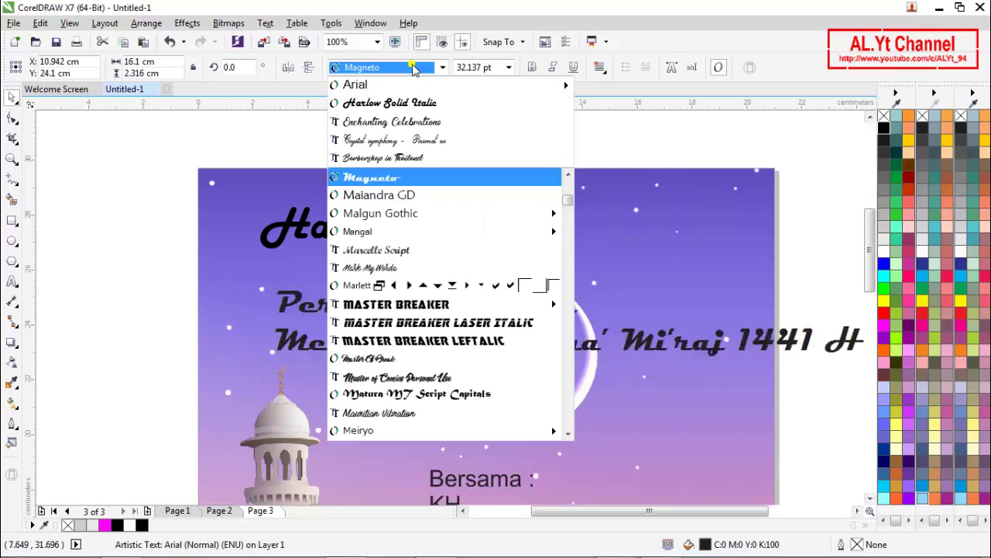
{"action": "type", "text": "Orange Personal Us"}
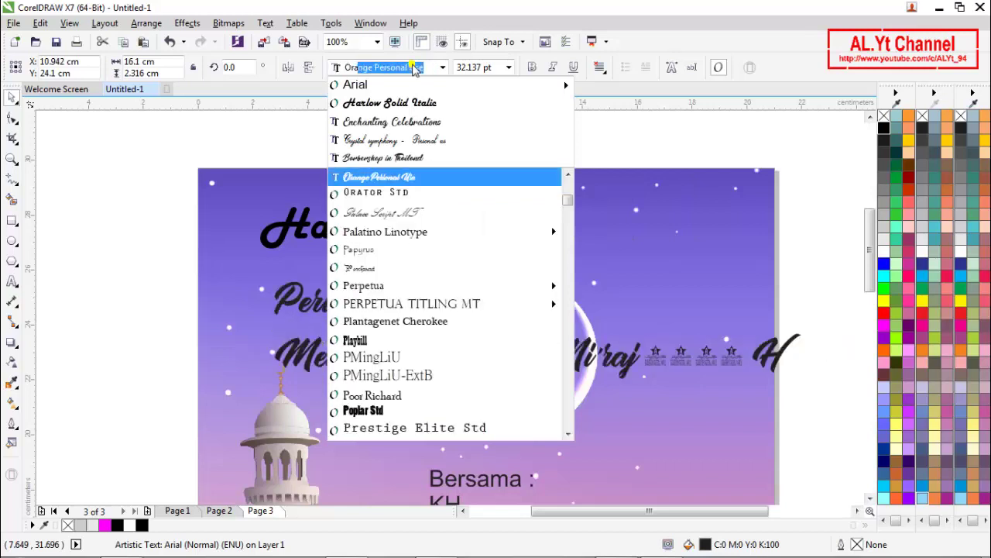
{"action": "left_click", "coordinate": [395, 180]}
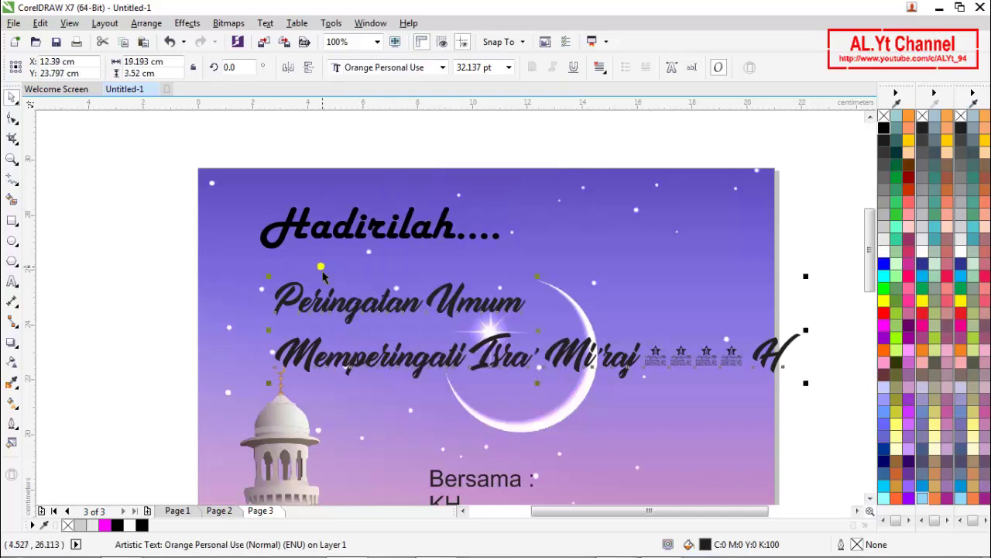
- Preview more fonts on the two-line "Peringatan Umum" text and apply Stencil
{"action": "left_click", "coordinate": [390, 68]}
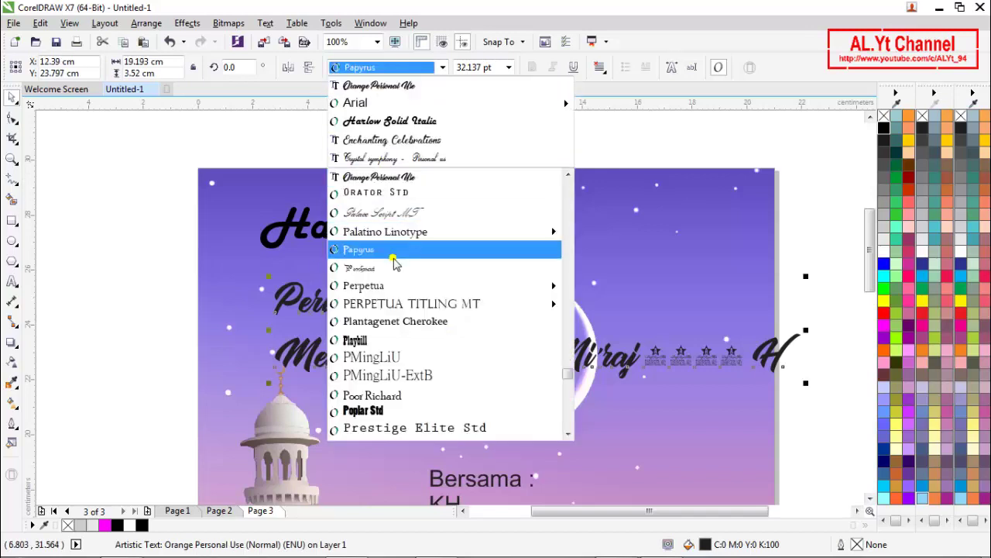
{"action": "scroll", "coordinate": [394, 264], "scroll_direction": "down", "scroll_amount": 3}
{"action": "scroll", "coordinate": [393, 263], "scroll_direction": "up", "scroll_amount": 3}
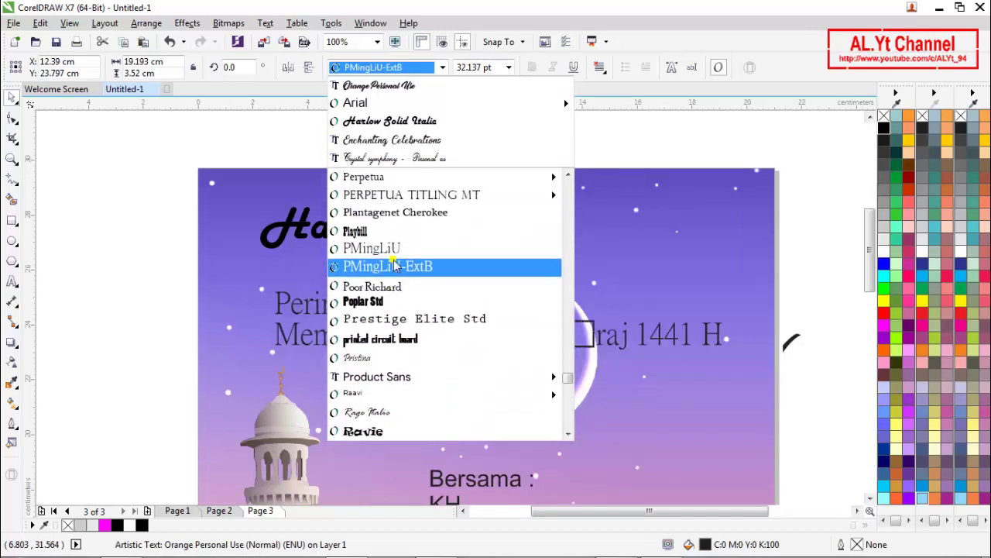
{"action": "mouse_move", "coordinate": [394, 378]}
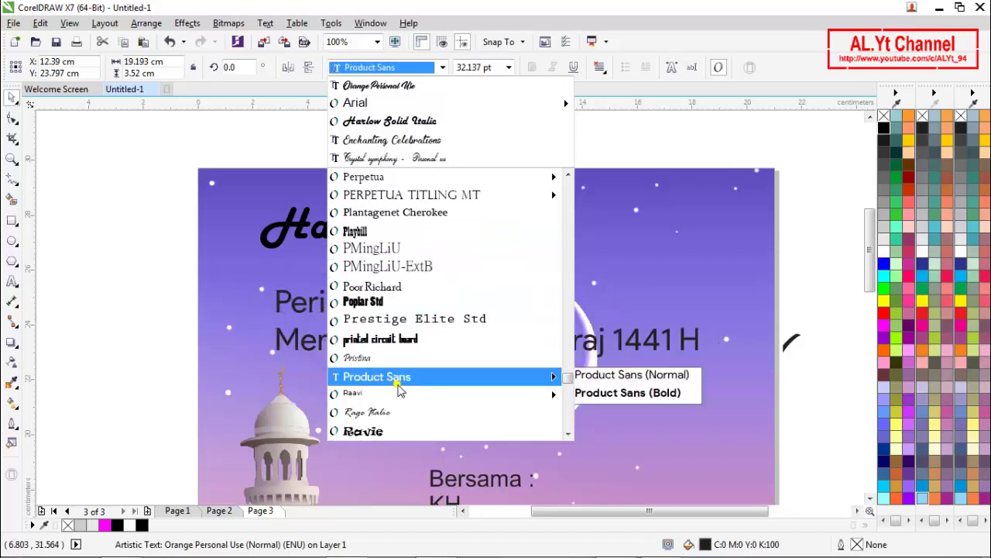
{"action": "scroll", "coordinate": [400, 385], "scroll_direction": "down", "scroll_amount": 4}
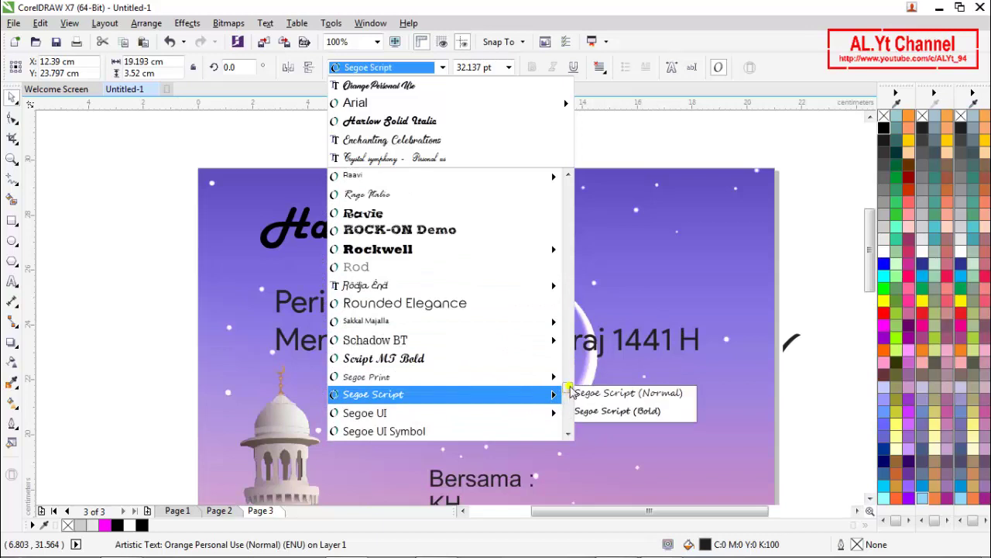
{"action": "left_click", "coordinate": [569, 427]}
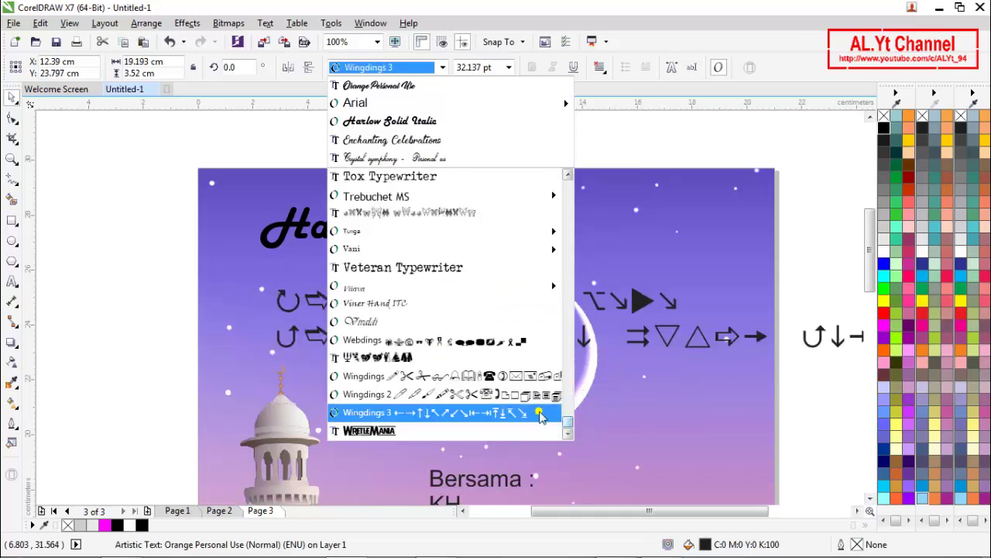
{"action": "scroll", "coordinate": [541, 417], "scroll_direction": "up", "scroll_amount": 2}
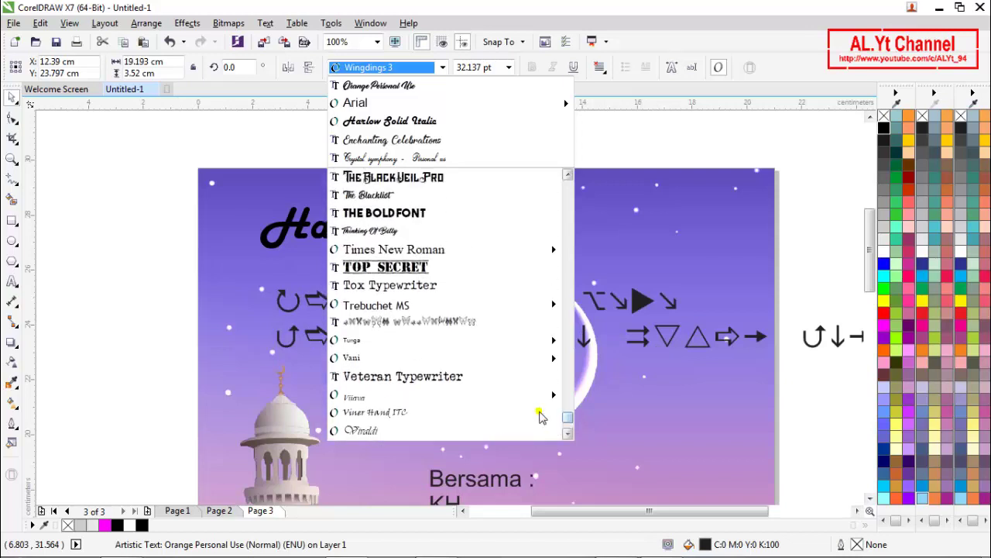
{"action": "mouse_move", "coordinate": [481, 254]}
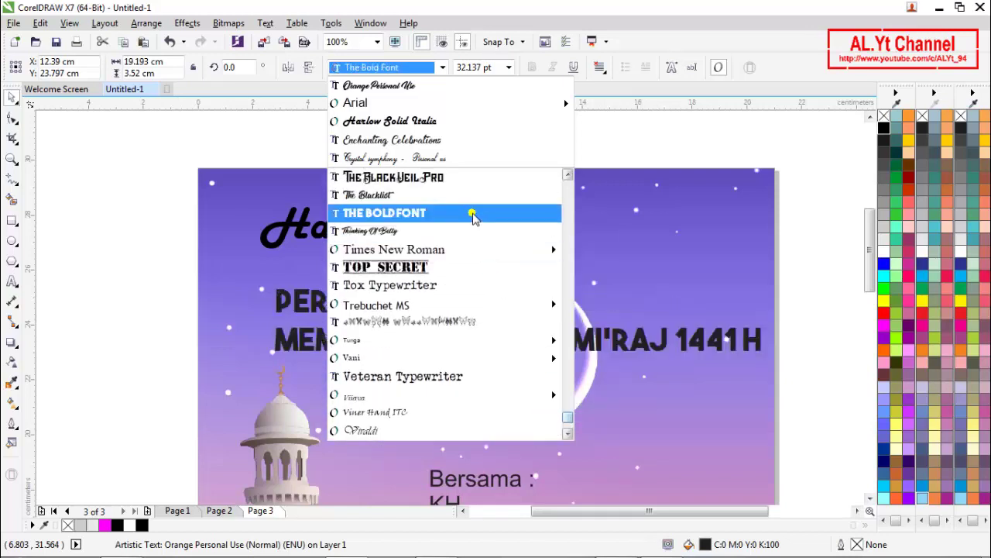
{"action": "scroll", "coordinate": [474, 215], "scroll_direction": "up", "scroll_amount": 2}
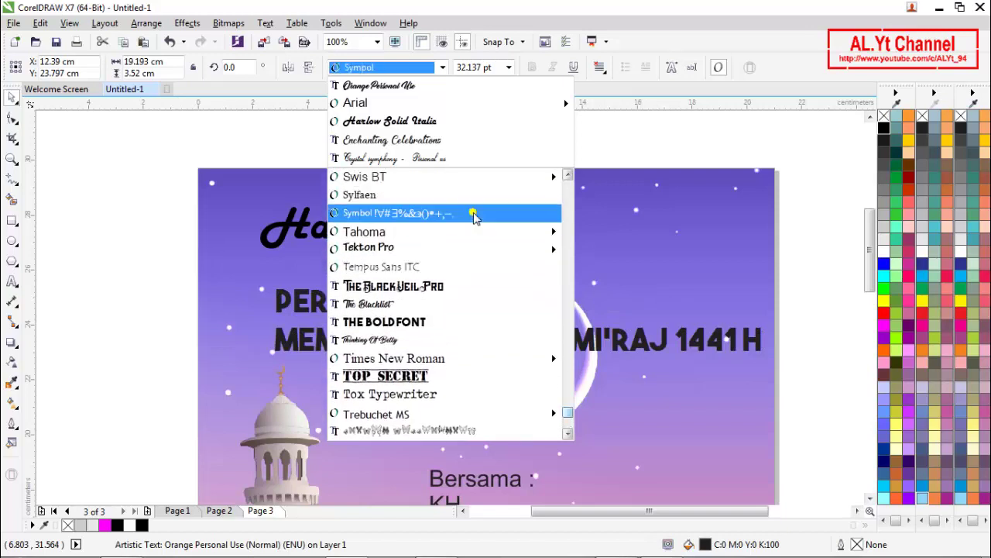
{"action": "scroll", "coordinate": [474, 215], "scroll_direction": "up", "scroll_amount": 3}
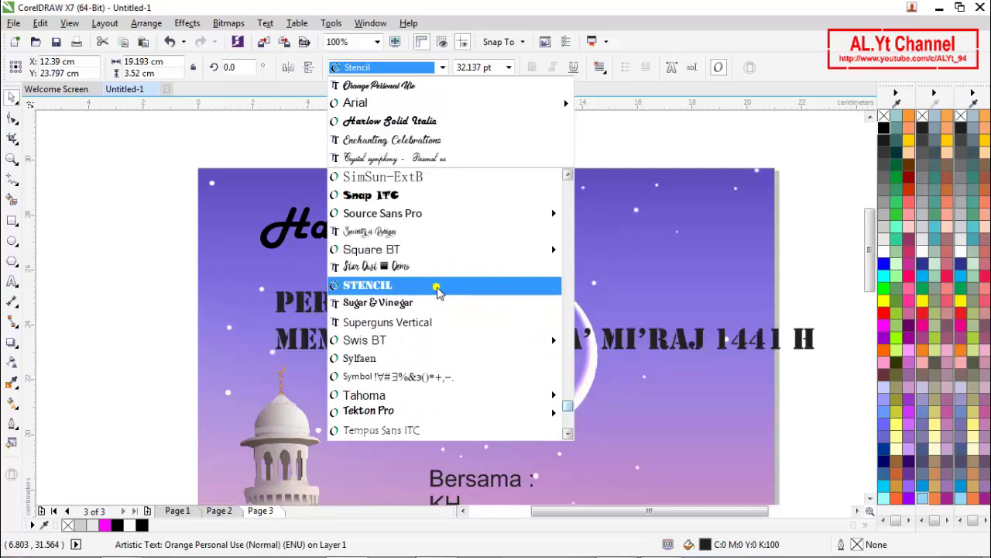
{"action": "left_click", "coordinate": [438, 286]}
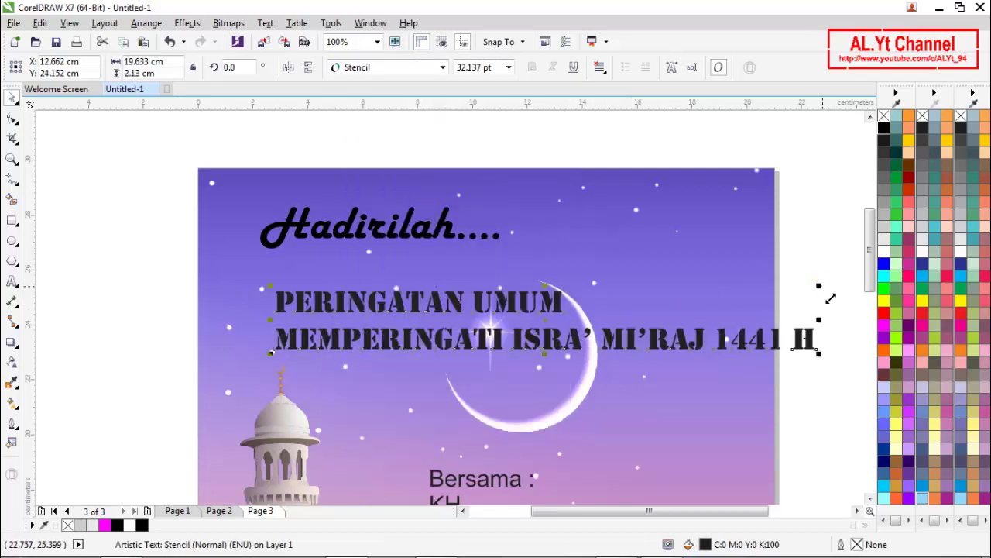
- Shrink the "Peringatan Umum" text and set its font size to 24 pt
{"action": "left_click_drag", "start_coordinate": [831, 299], "coordinate": [697, 329]}
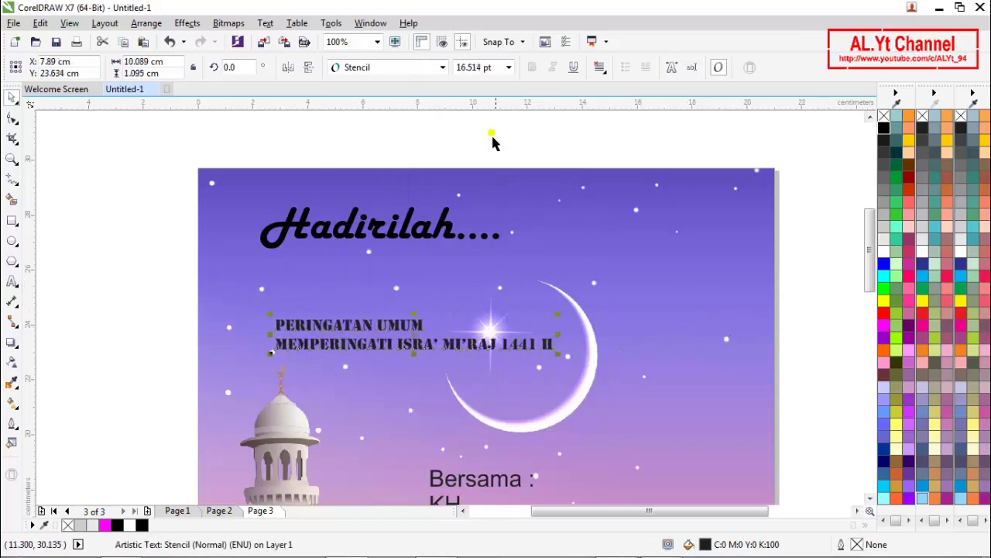
{"action": "left_click", "coordinate": [510, 68]}
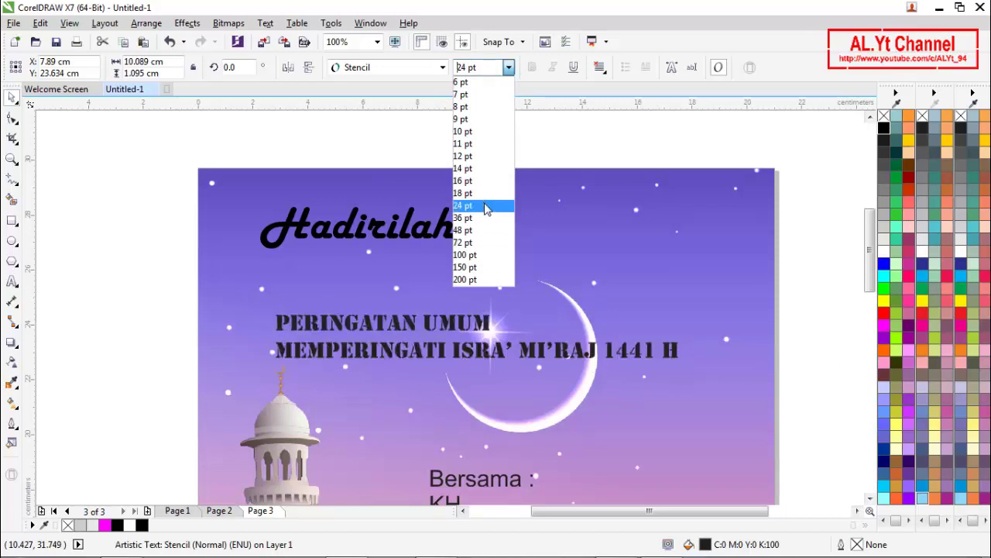
{"action": "left_click", "coordinate": [485, 206]}
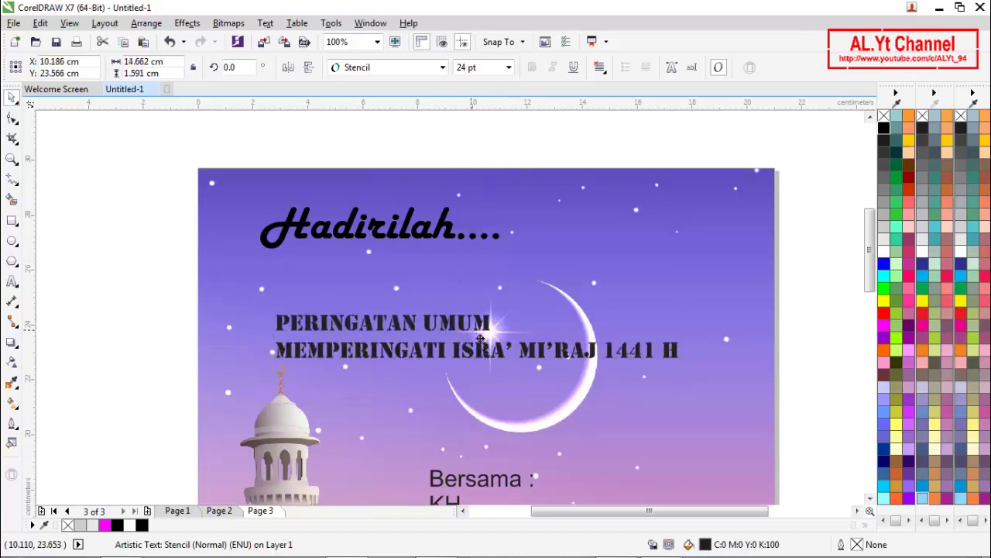
- Move the "Peringatan Umum" text up close beneath the "Hadirilah...." heading and fill it with black
{"action": "left_click_drag", "start_coordinate": [480, 338], "coordinate": [476, 298]}
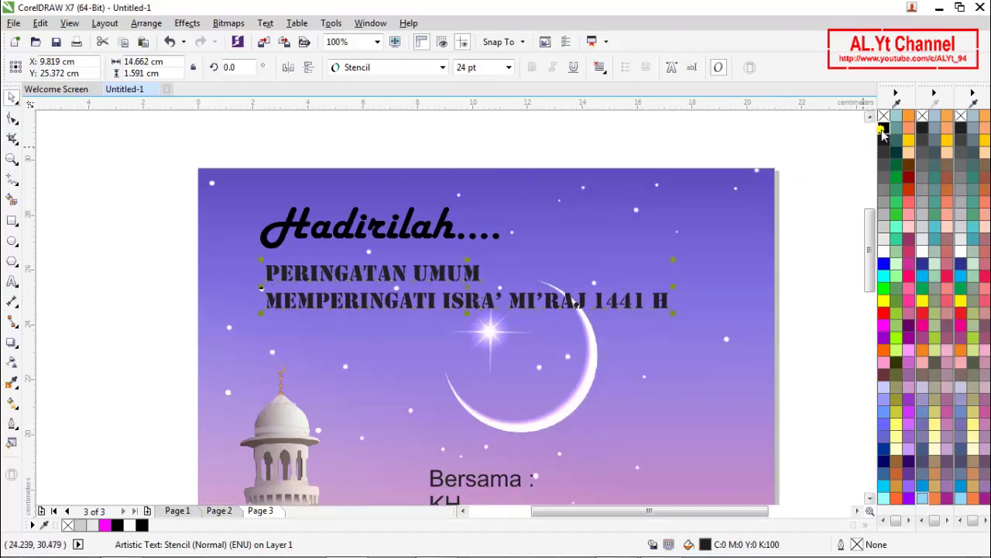
{"action": "left_click", "coordinate": [185, 300]}
{"action": "scroll", "coordinate": [356, 254], "scroll_direction": "down", "scroll_amount": 2}
{"action": "scroll", "coordinate": [358, 264], "scroll_direction": "down", "scroll_amount": 1}
{"action": "scroll", "coordinate": [379, 267], "scroll_direction": "up", "scroll_amount": 1}
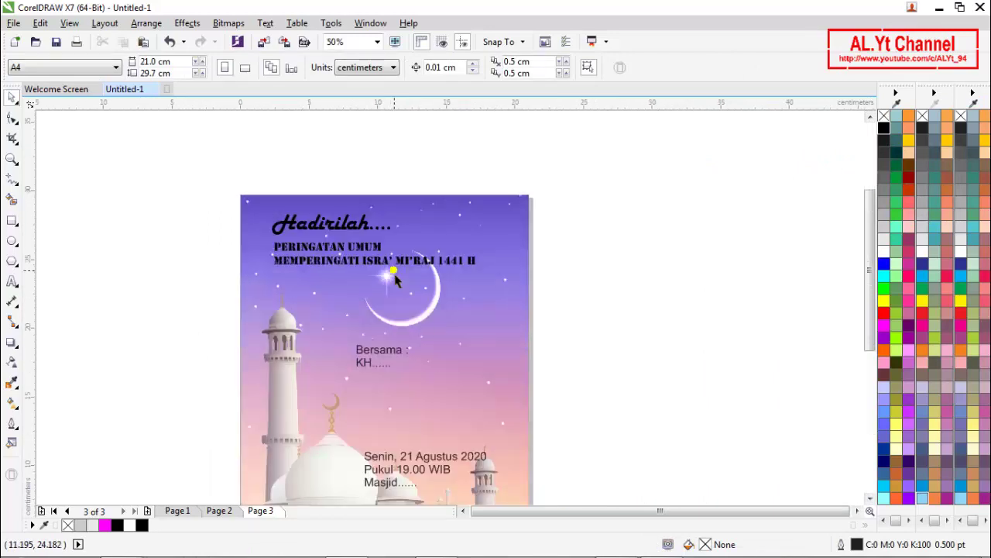
- Enlarge the "Peringatan Umum" text proportionally to about 28.4 pt, about 17.4 cm wide
{"action": "scroll", "coordinate": [434, 220], "scroll_direction": "up", "scroll_amount": 1}
{"action": "left_click", "coordinate": [457, 269]}
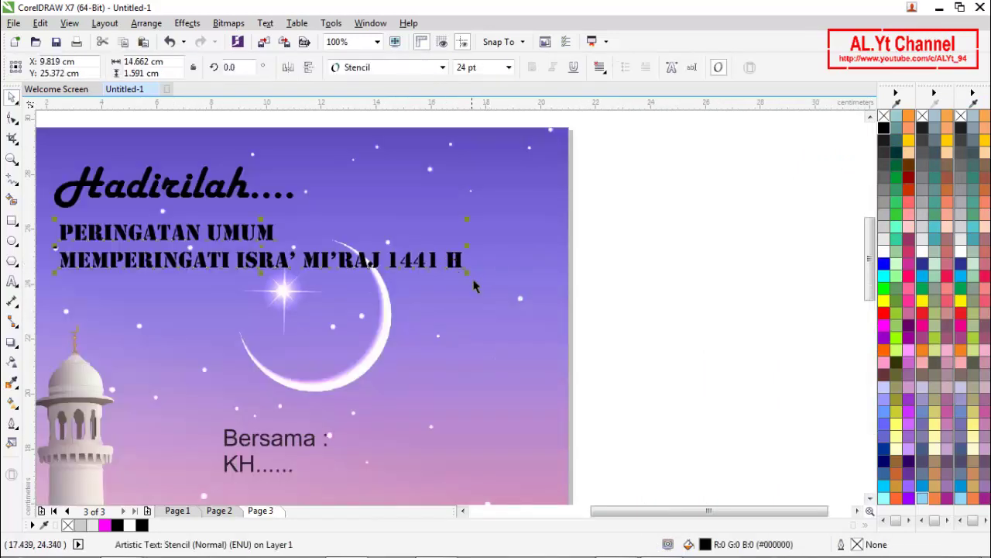
{"action": "left_click_drag", "start_coordinate": [477, 285], "coordinate": [551, 325]}
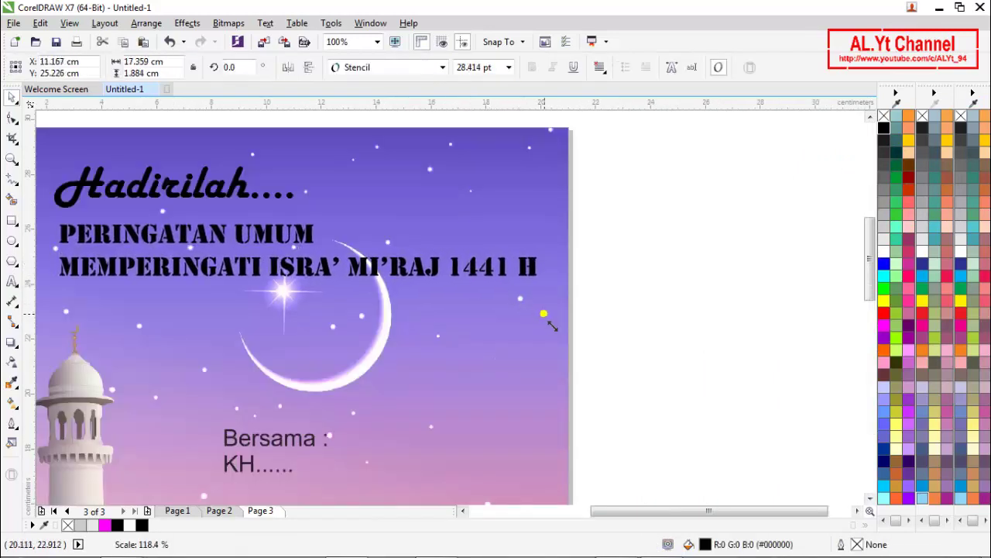
{"action": "left_click", "coordinate": [665, 263]}
- Apply the Enchanting Celebrations font to the "Bersama : KH......" text
{"action": "scroll", "coordinate": [667, 262], "scroll_direction": "down", "scroll_amount": 1}
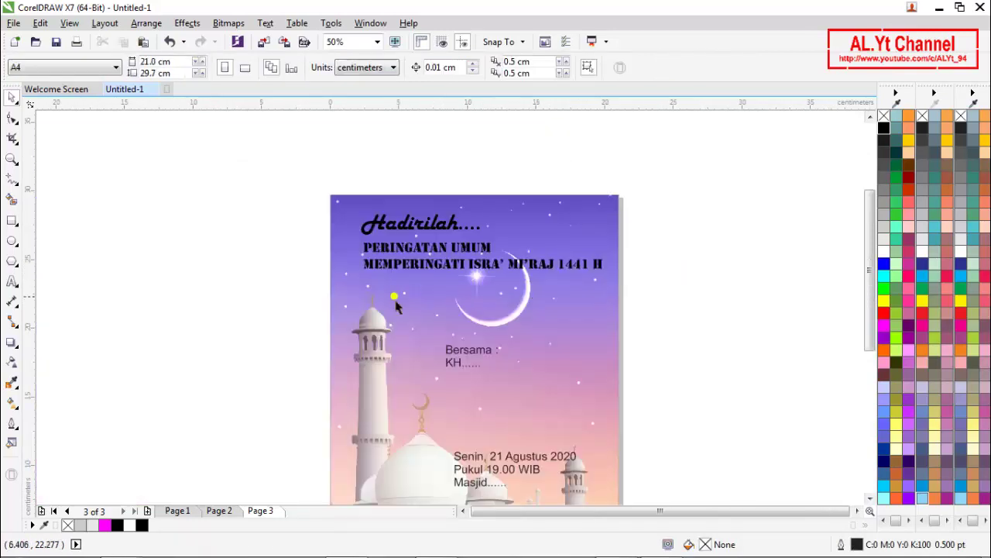
{"action": "scroll", "coordinate": [370, 285], "scroll_direction": "down", "scroll_amount": 1}
{"action": "scroll", "coordinate": [403, 321], "scroll_direction": "up", "scroll_amount": 1}
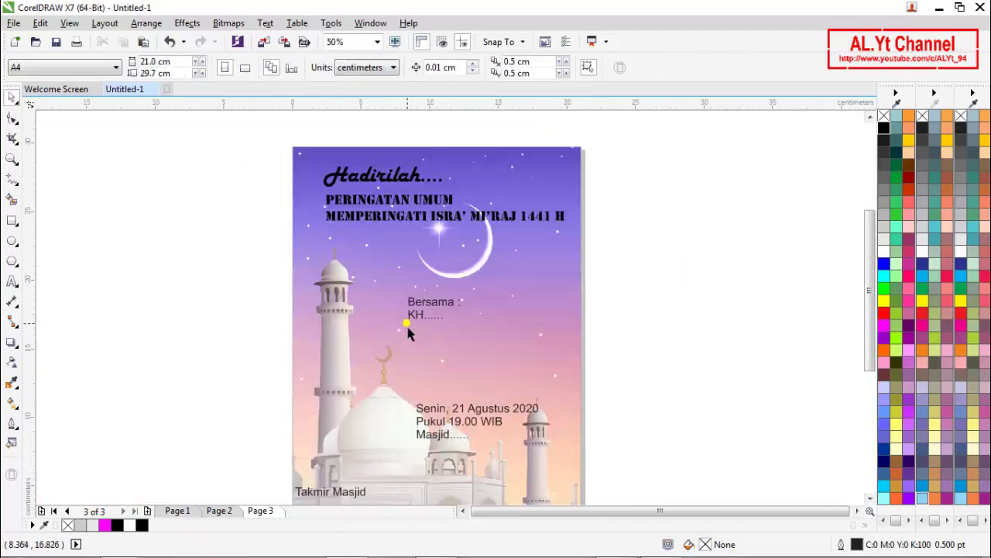
{"action": "left_click", "coordinate": [423, 303]}
{"action": "left_click", "coordinate": [442, 67]}
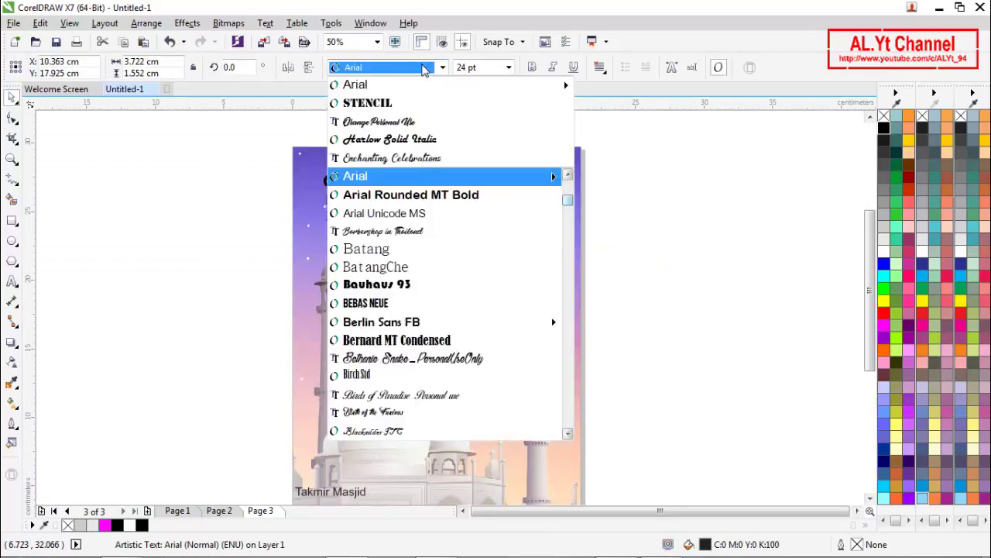
{"action": "left_click", "coordinate": [399, 158]}
- Enlarge the "Bersama : KH......" text to about 44.7 pt and move it up over the crescent moon's lower edge
{"action": "left_click_drag", "start_coordinate": [458, 289], "coordinate": [496, 266]}
{"action": "left_click_drag", "start_coordinate": [444, 306], "coordinate": [430, 283]}
- Apply the Amarillo font to the "Bersama : KH......" text
{"action": "left_click", "coordinate": [443, 67]}
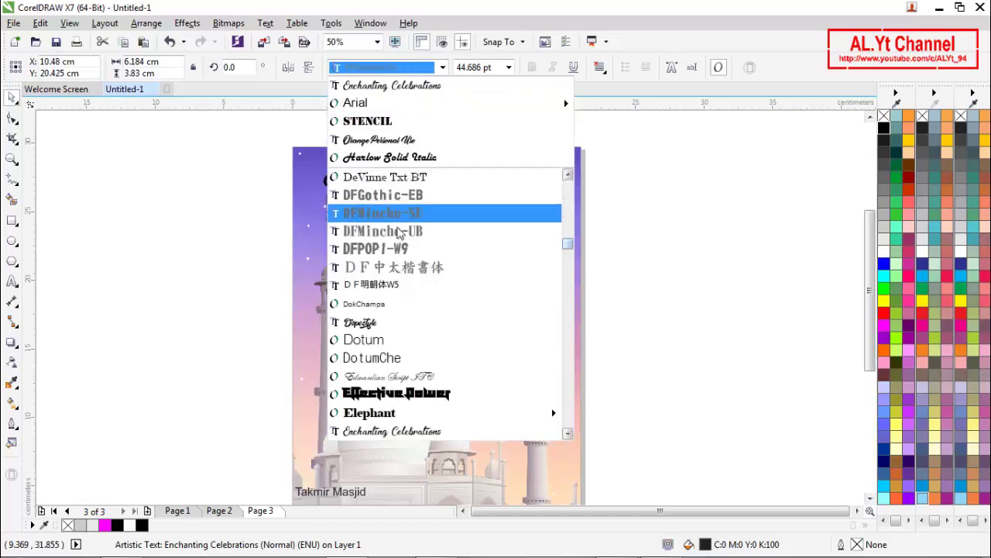
{"action": "scroll", "coordinate": [404, 255], "scroll_direction": "down", "scroll_amount": 2}
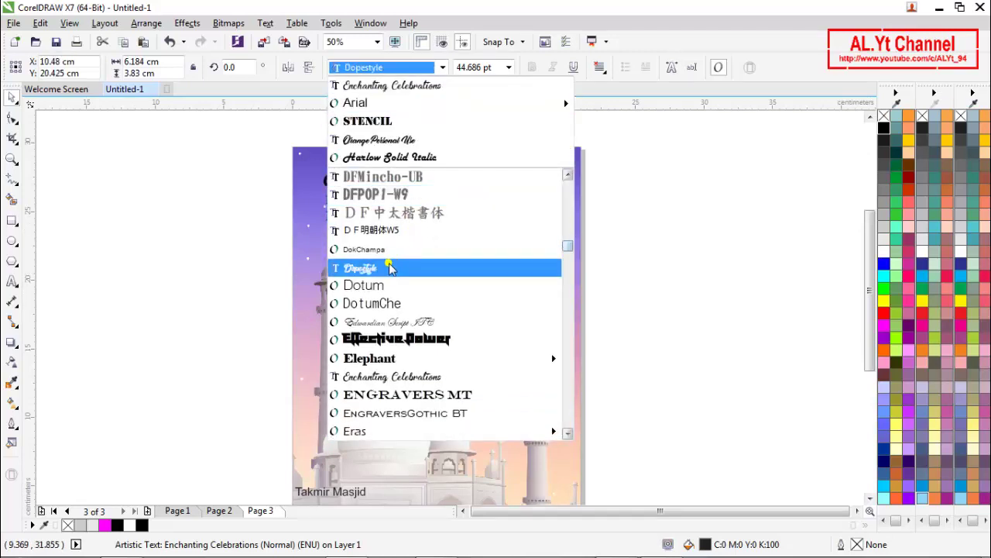
{"action": "scroll", "coordinate": [390, 267], "scroll_direction": "up", "scroll_amount": 5}
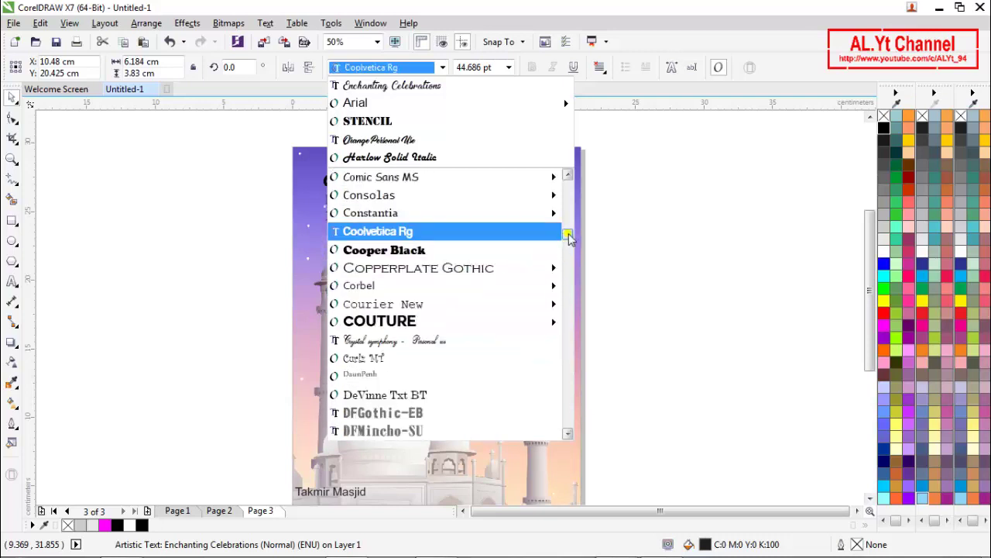
{"action": "scroll", "coordinate": [569, 225], "scroll_direction": "up", "scroll_amount": 4}
{"action": "scroll", "coordinate": [569, 224], "scroll_direction": "up", "scroll_amount": 6}
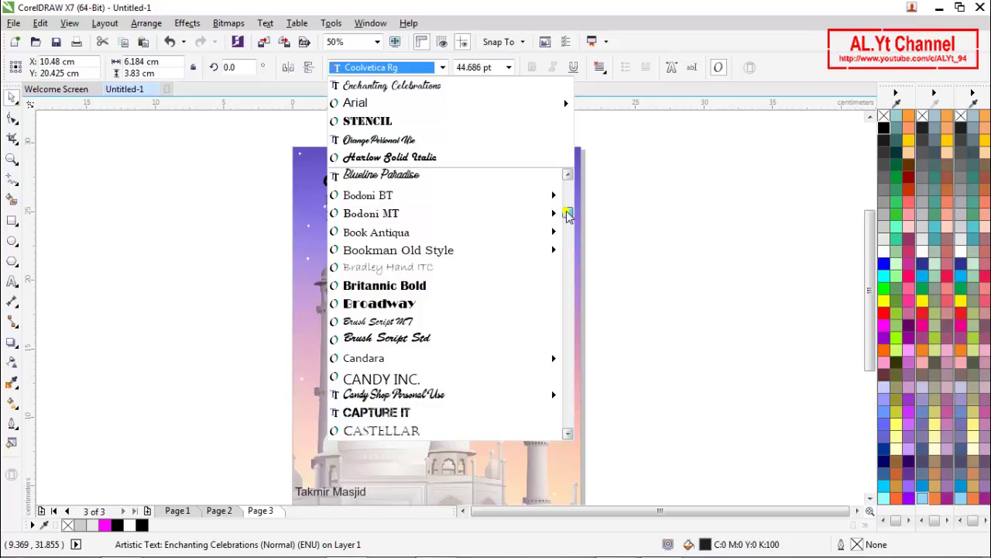
{"action": "left_click_drag", "start_coordinate": [568, 213], "coordinate": [568, 188]}
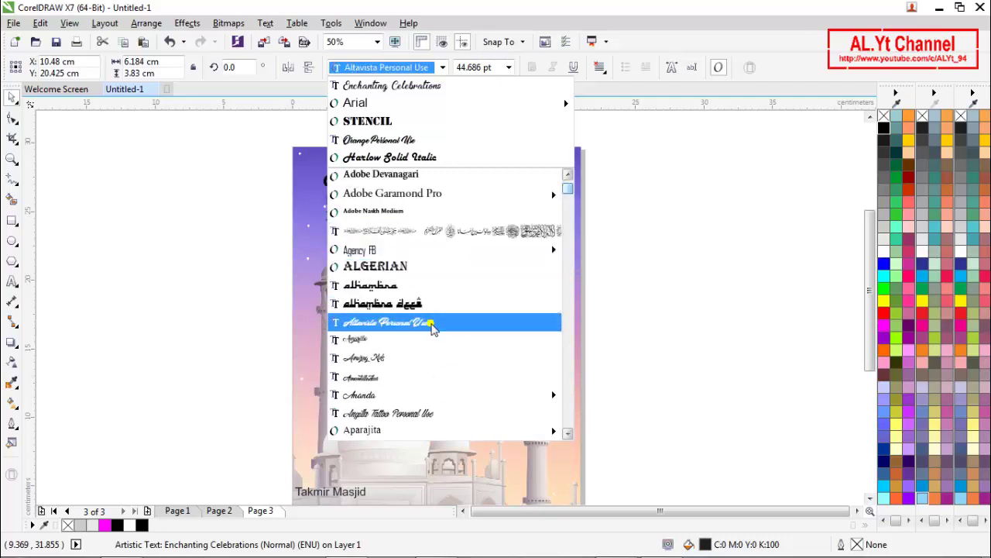
{"action": "left_click", "coordinate": [422, 338]}
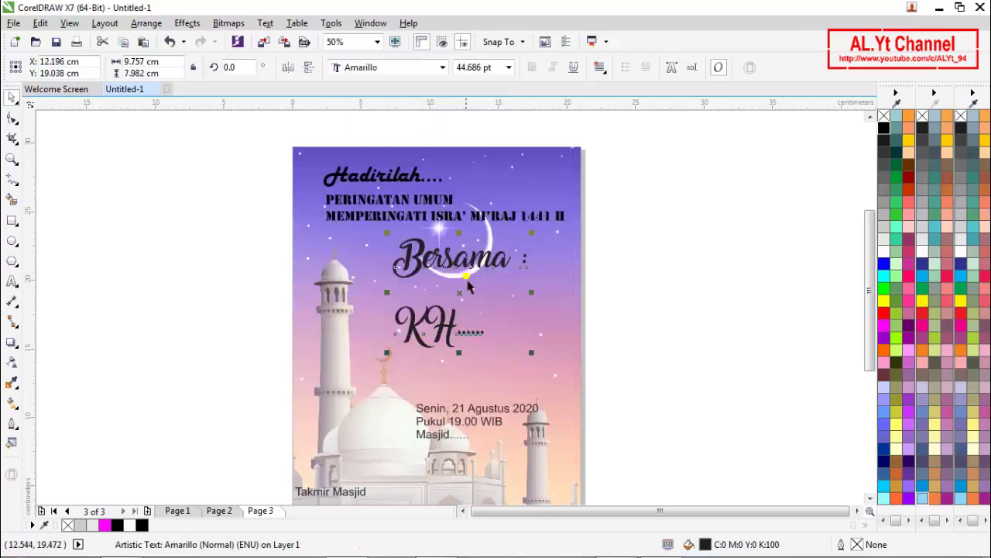
- Try the Ananda Black font on the "Bersama : KH......" text
{"action": "left_click", "coordinate": [442, 67]}
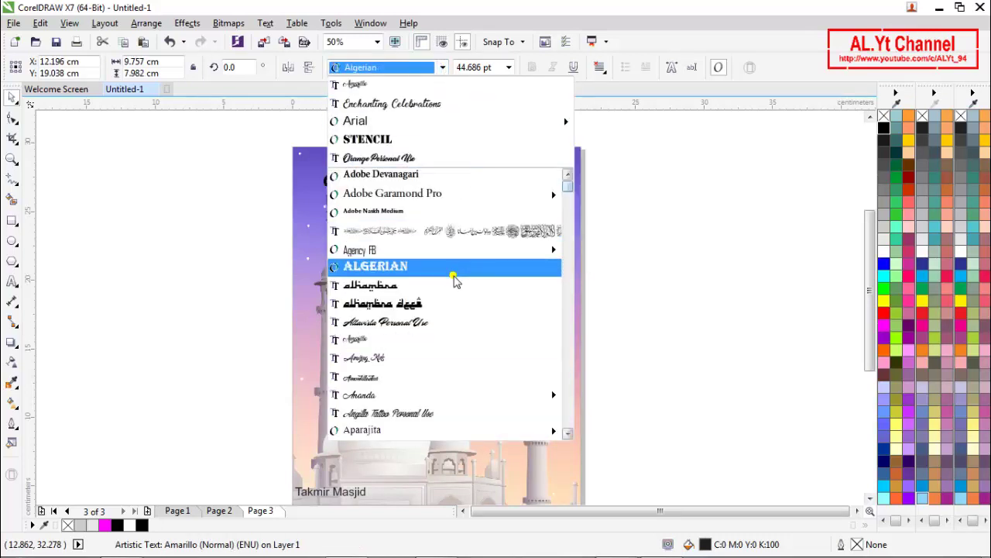
{"action": "scroll", "coordinate": [454, 279], "scroll_direction": "up", "scroll_amount": 1}
{"action": "mouse_move", "coordinate": [444, 219]}
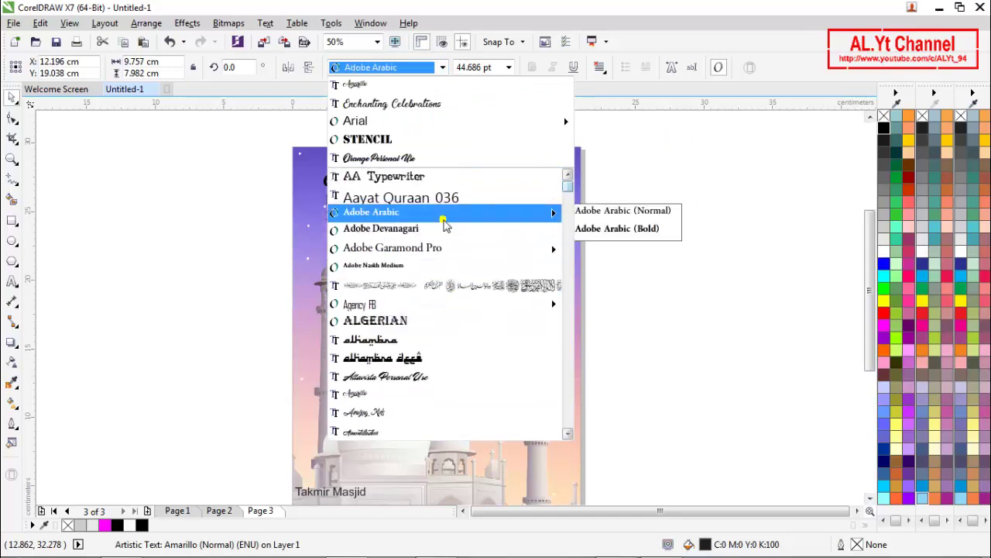
{"action": "scroll", "coordinate": [443, 222], "scroll_direction": "down", "scroll_amount": 2}
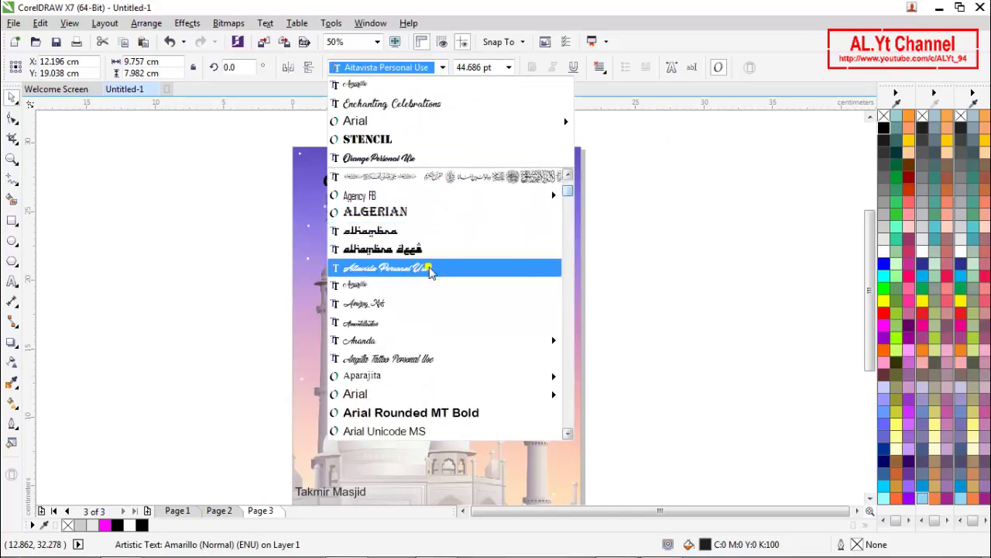
{"action": "mouse_move", "coordinate": [422, 345]}
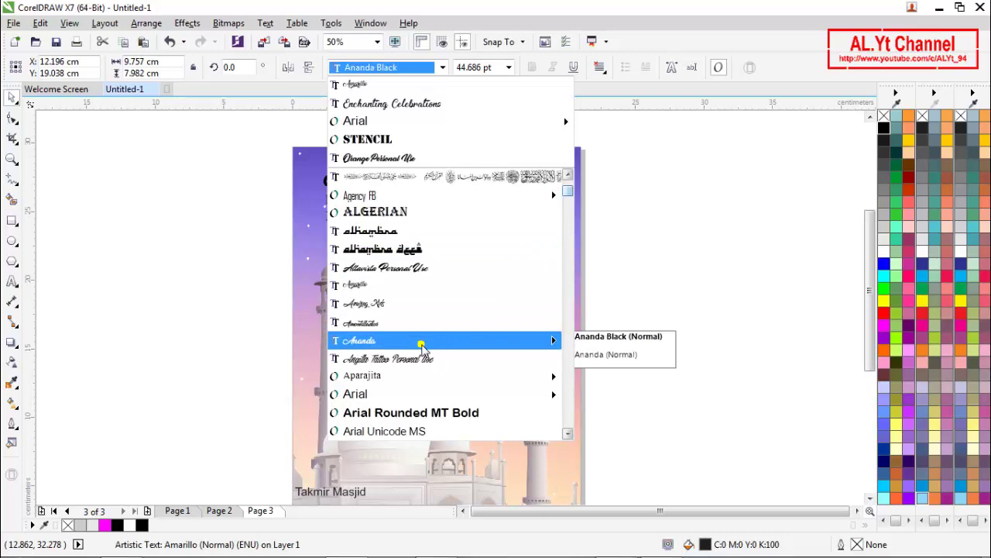
{"action": "left_click", "coordinate": [421, 344]}
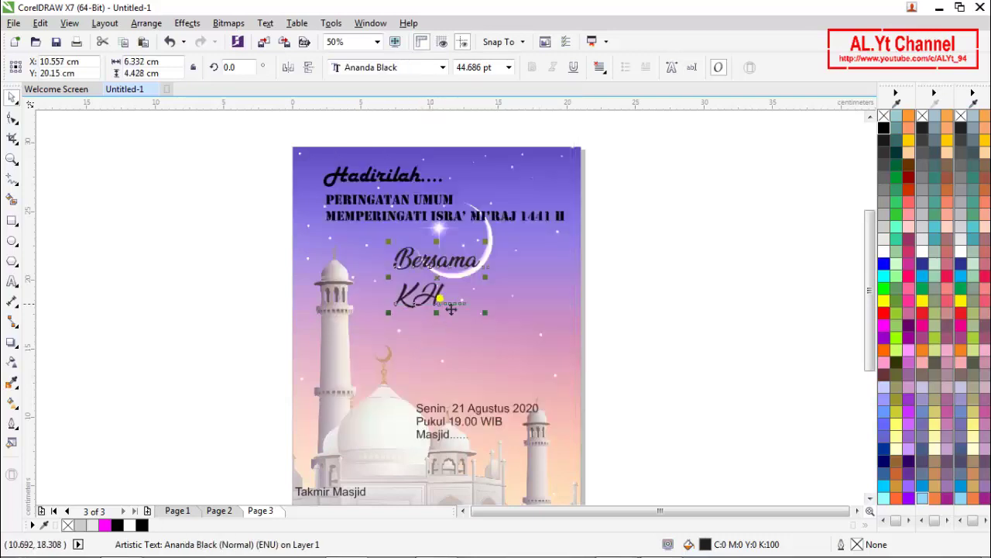
- Set the font size of the "Bersama : KH......" text to 36 pt
{"action": "scroll", "coordinate": [446, 272], "scroll_direction": "up", "scroll_amount": 2}
{"action": "left_click", "coordinate": [510, 69]}
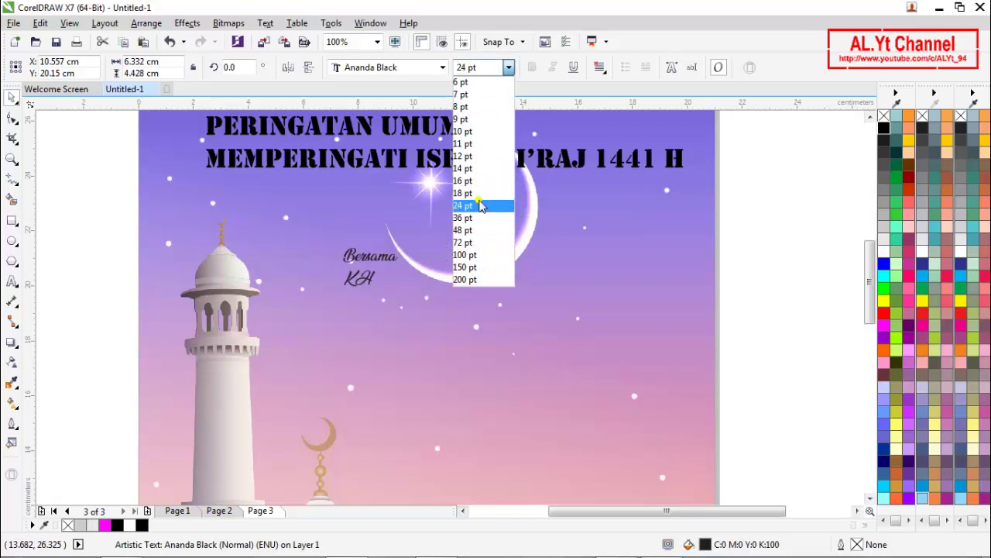
{"action": "left_click", "coordinate": [481, 219]}
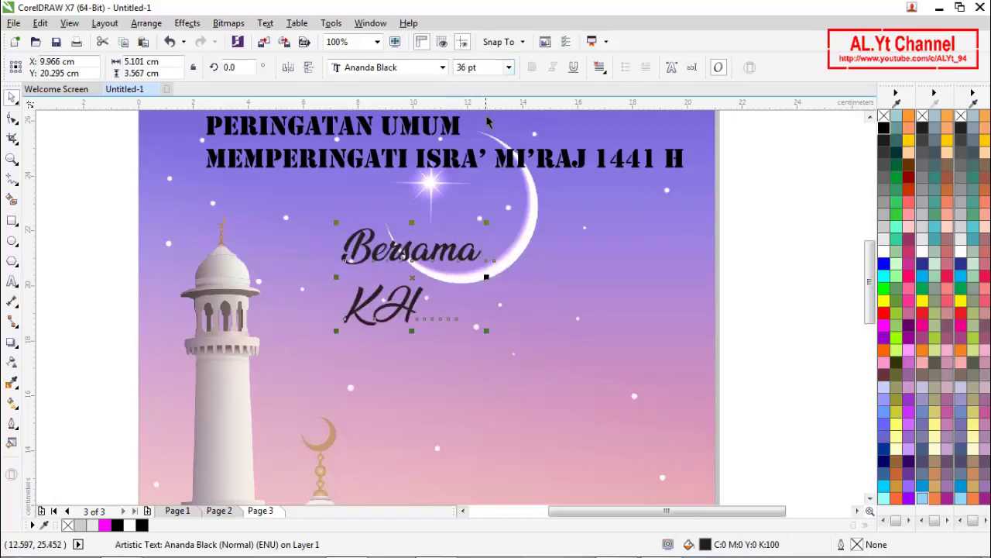
- Apply the Birds of Paradise Personal use font to the "Bersama : KH......" text
{"action": "left_click", "coordinate": [441, 69]}
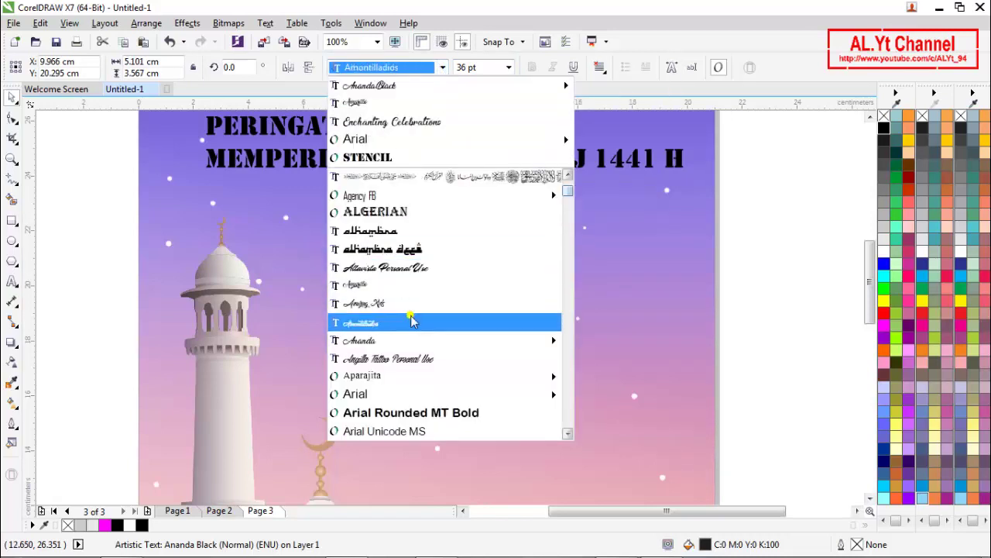
{"action": "scroll", "coordinate": [422, 326], "scroll_direction": "down", "scroll_amount": 3}
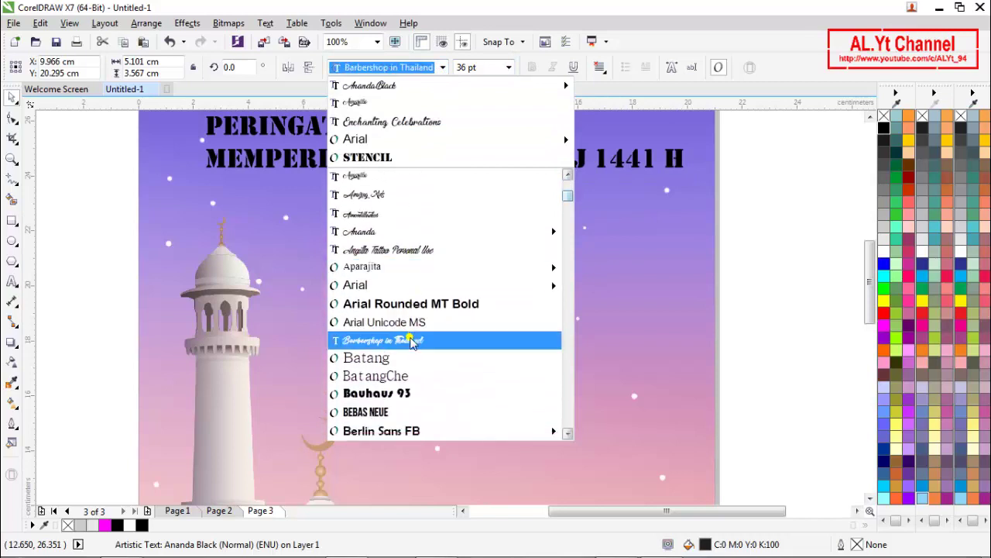
{"action": "scroll", "coordinate": [410, 340], "scroll_direction": "down", "scroll_amount": 3}
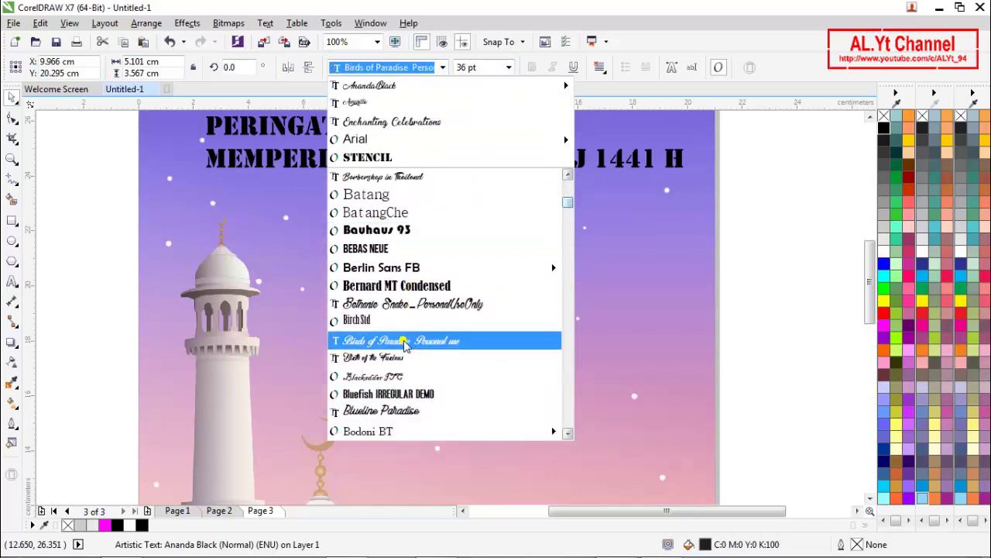
{"action": "left_click", "coordinate": [404, 342]}
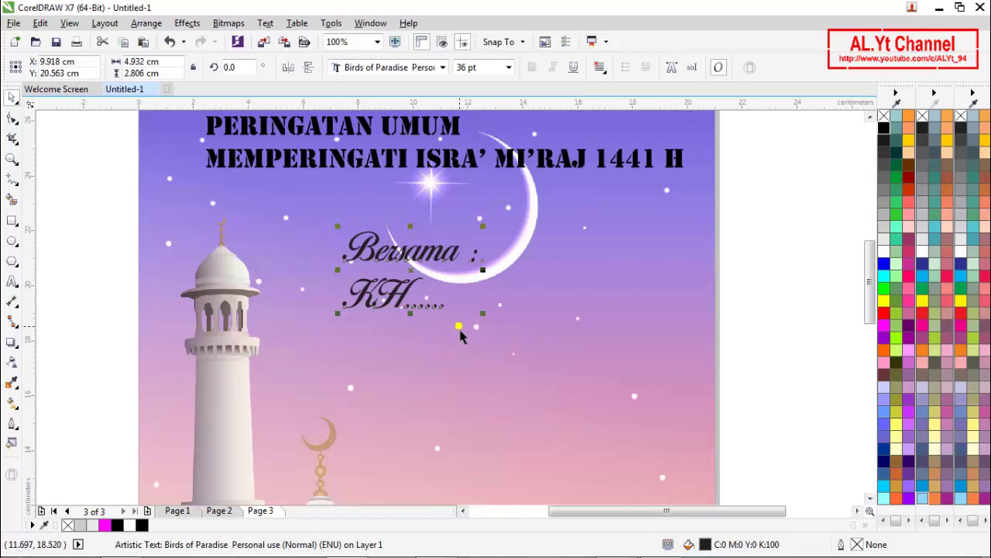
{"action": "left_click", "coordinate": [442, 68]}
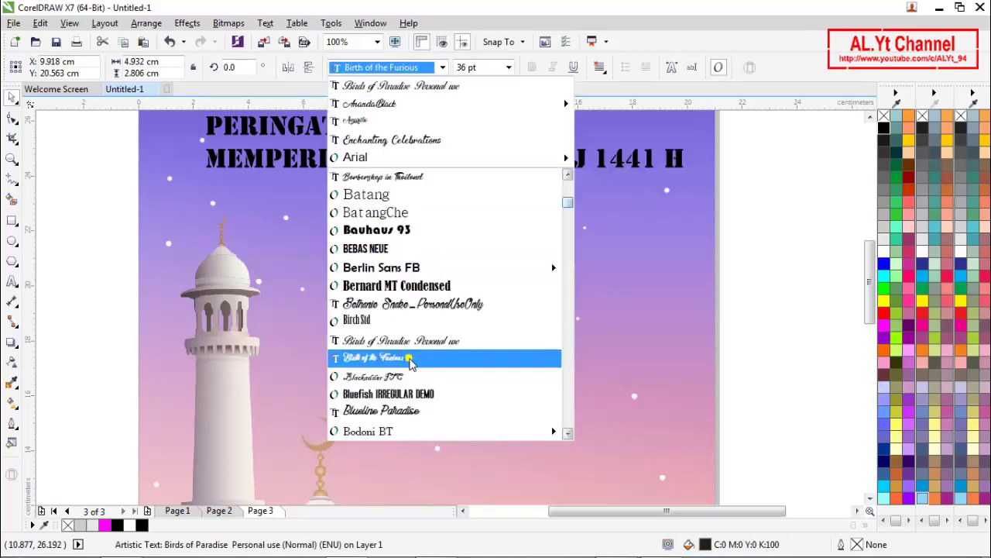
{"action": "scroll", "coordinate": [411, 362], "scroll_direction": "down", "scroll_amount": 2}
{"action": "scroll", "coordinate": [410, 364], "scroll_direction": "down", "scroll_amount": 1}
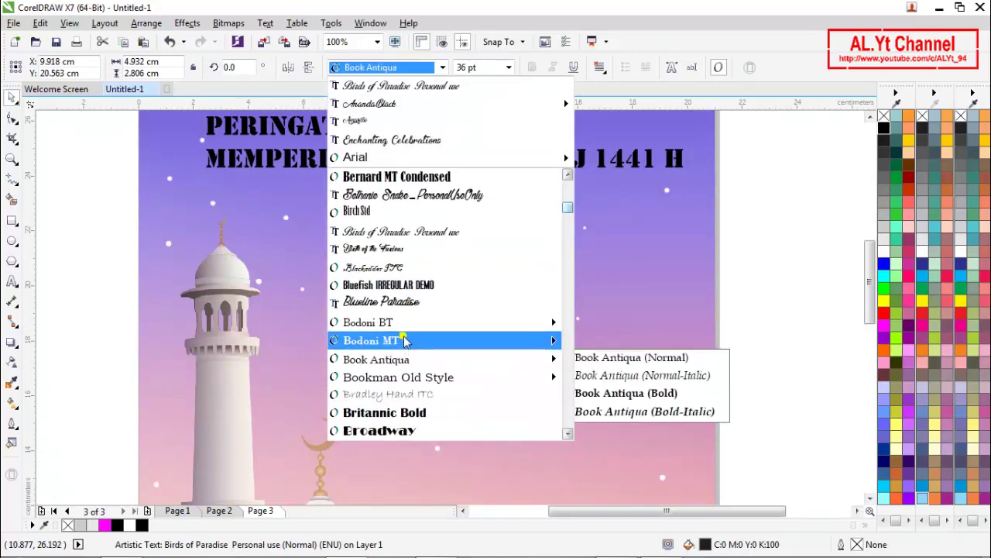
{"action": "left_click", "coordinate": [417, 234]}
- Change only the "KH......" line of the "Bersama" text to the Bebas Neue font
{"action": "double_click", "coordinate": [460, 320]}
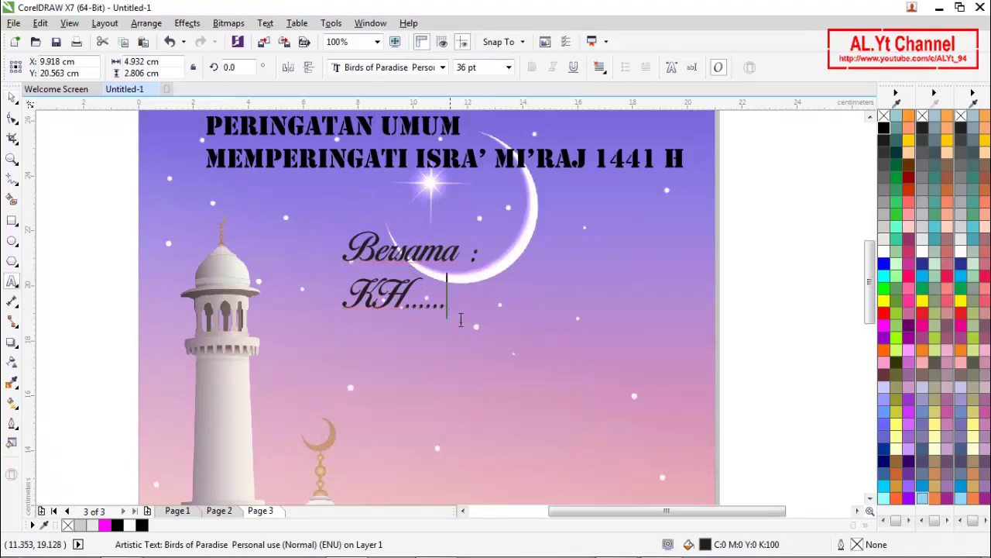
{"action": "left_click_drag", "start_coordinate": [460, 320], "coordinate": [336, 317]}
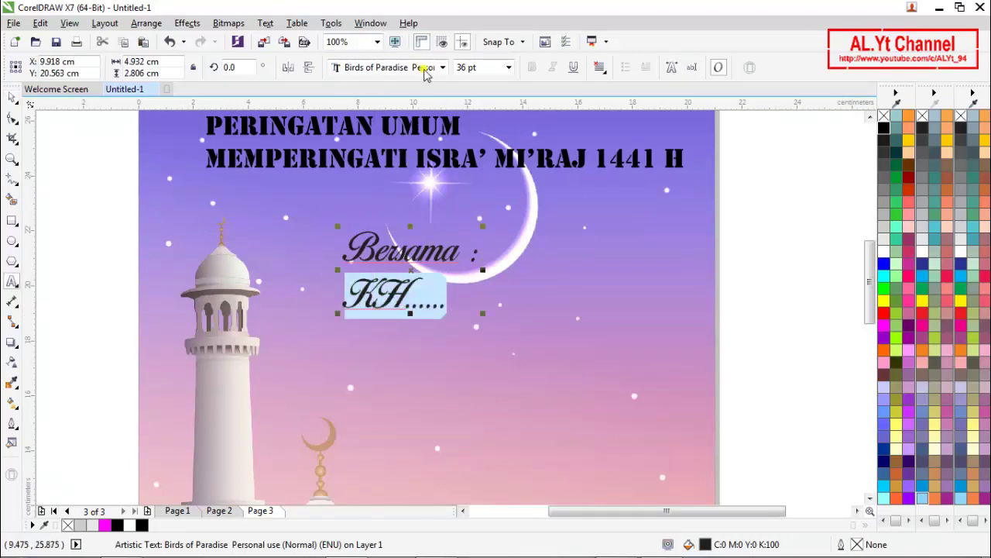
{"action": "left_click", "coordinate": [426, 68]}
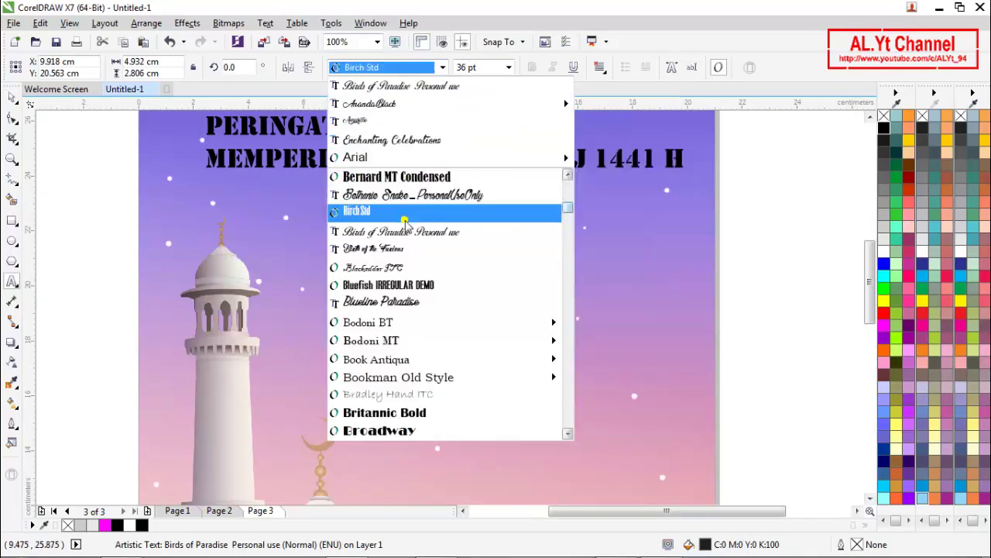
{"action": "scroll", "coordinate": [406, 237], "scroll_direction": "up", "scroll_amount": 3}
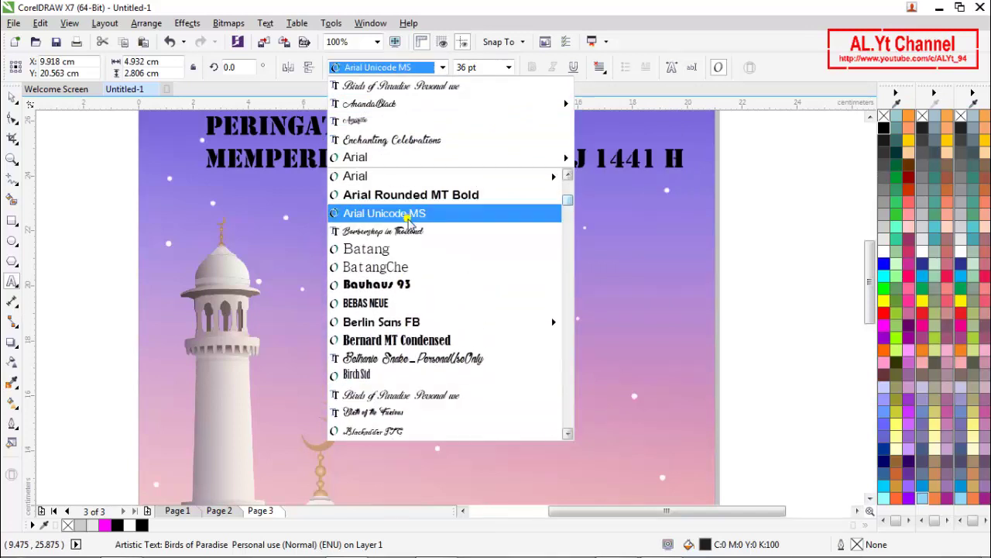
{"action": "left_click", "coordinate": [396, 303]}
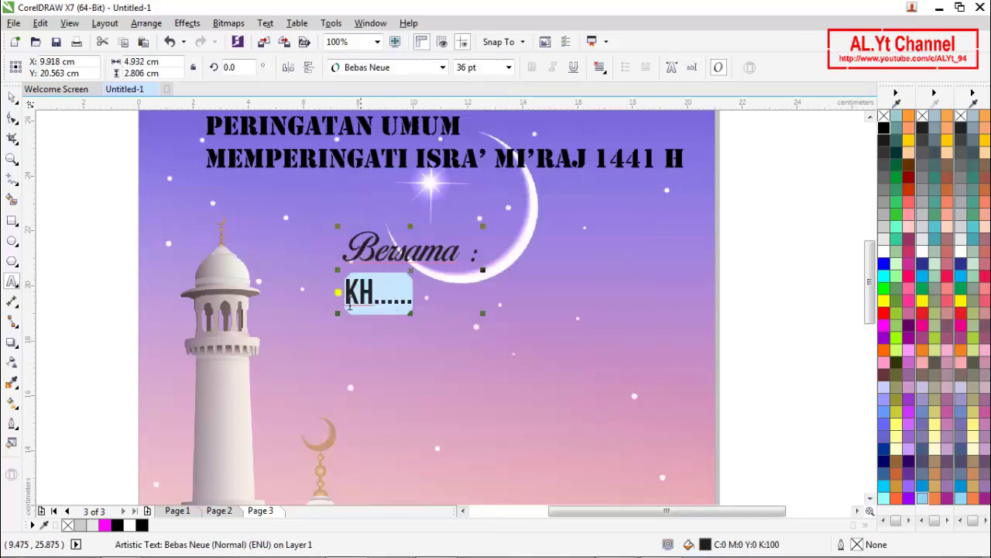
{"action": "left_click", "coordinate": [12, 97]}
{"action": "key", "text": "Escape"}
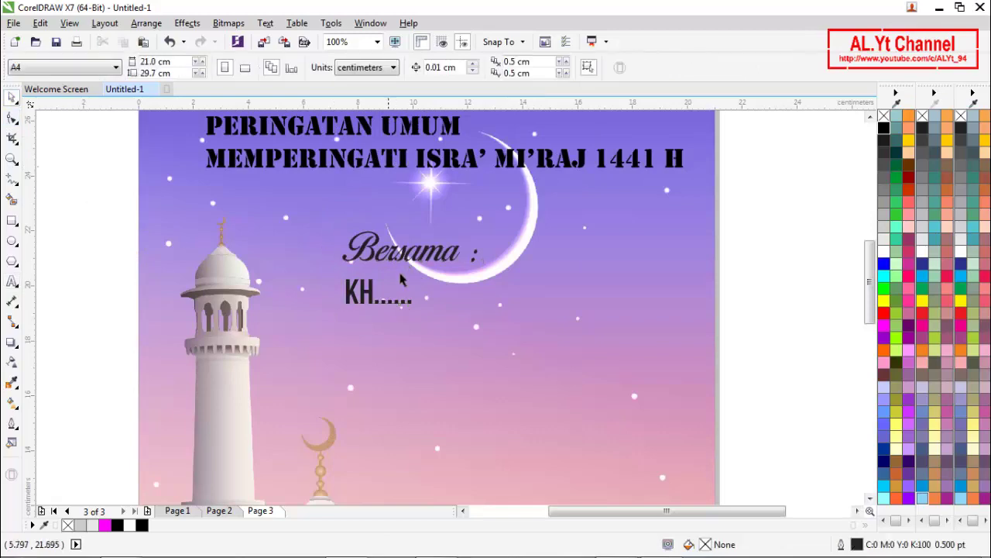
- Fill the "Bersama : KH......" text with white and move it down just below the crescent moon
{"action": "scroll", "coordinate": [415, 267], "scroll_direction": "up", "scroll_amount": 4}
{"action": "left_click", "coordinate": [415, 267]}
{"action": "scroll", "coordinate": [419, 260], "scroll_direction": "down", "scroll_amount": 4}
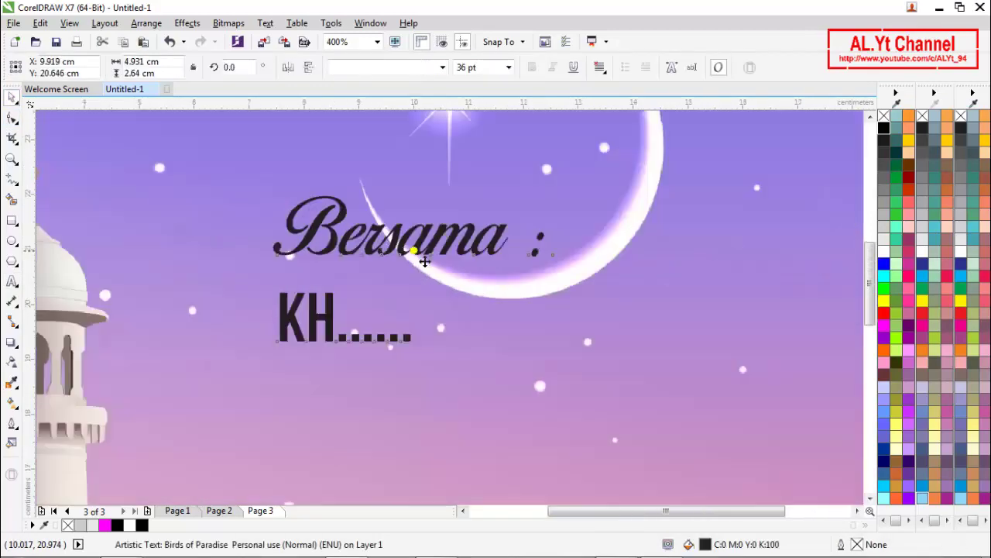
{"action": "left_click", "coordinate": [886, 254]}
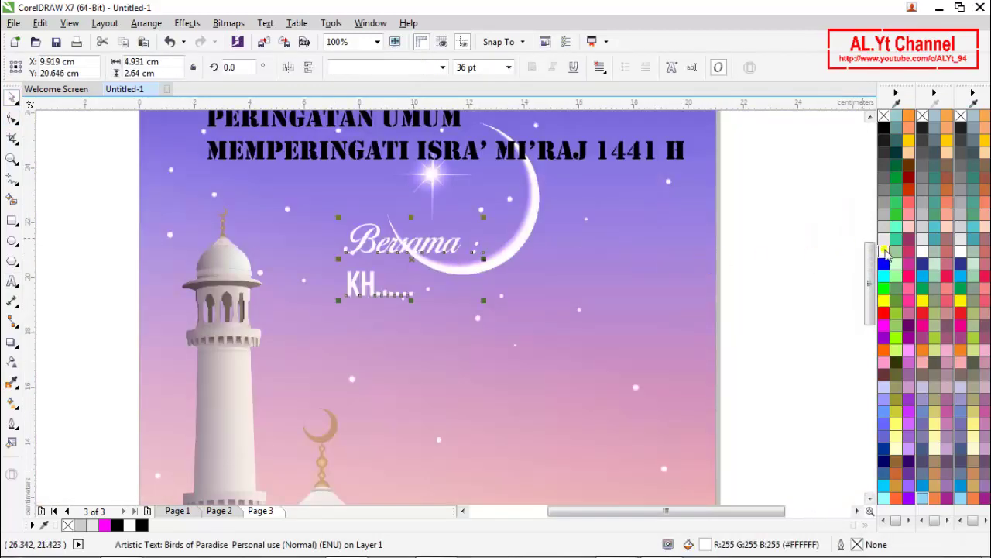
{"action": "left_click_drag", "start_coordinate": [411, 261], "coordinate": [442, 324]}
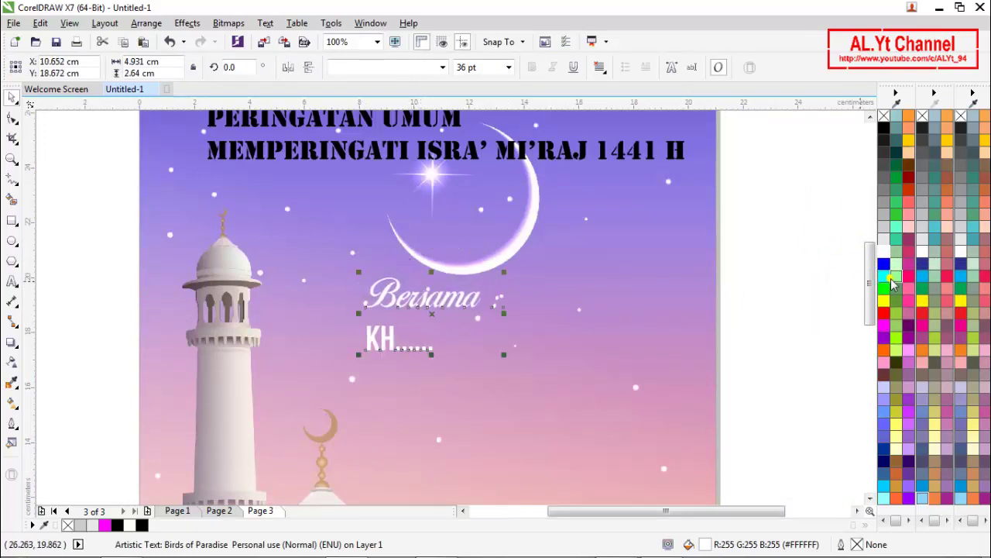
- Try dark blue, blue, yellow and orange fills in turn on the "Bersama : KH......" text
{"action": "left_click", "coordinate": [922, 269]}
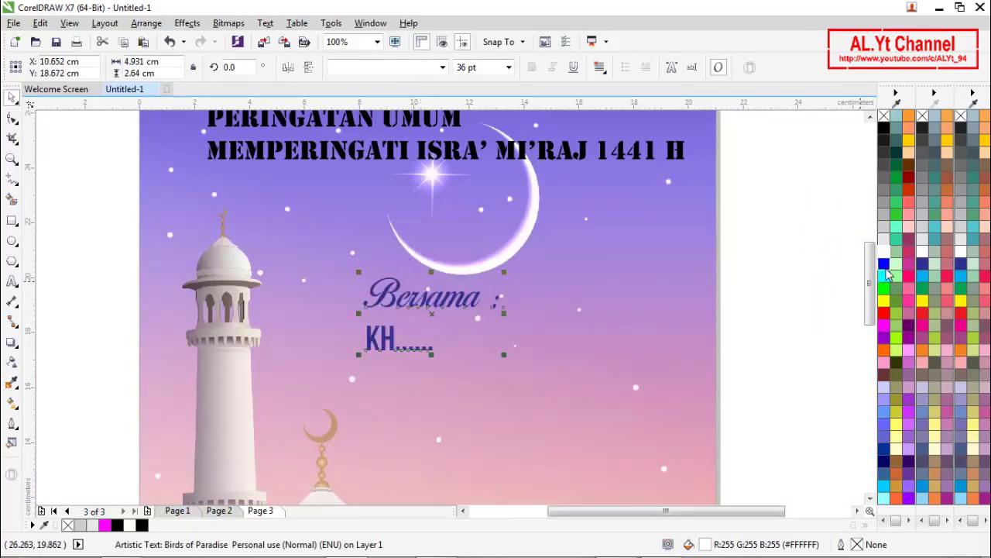
{"action": "left_click", "coordinate": [888, 266]}
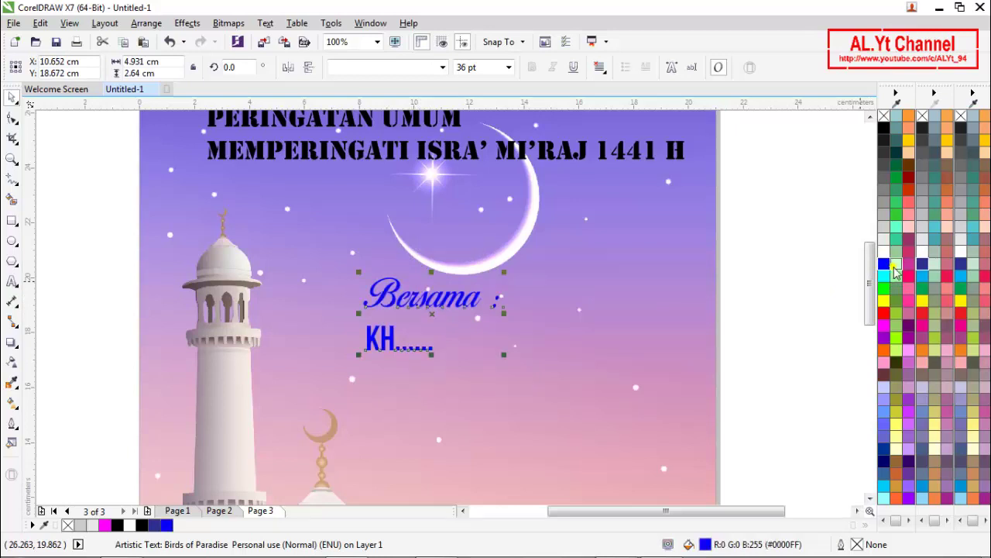
{"action": "left_click", "coordinate": [885, 305]}
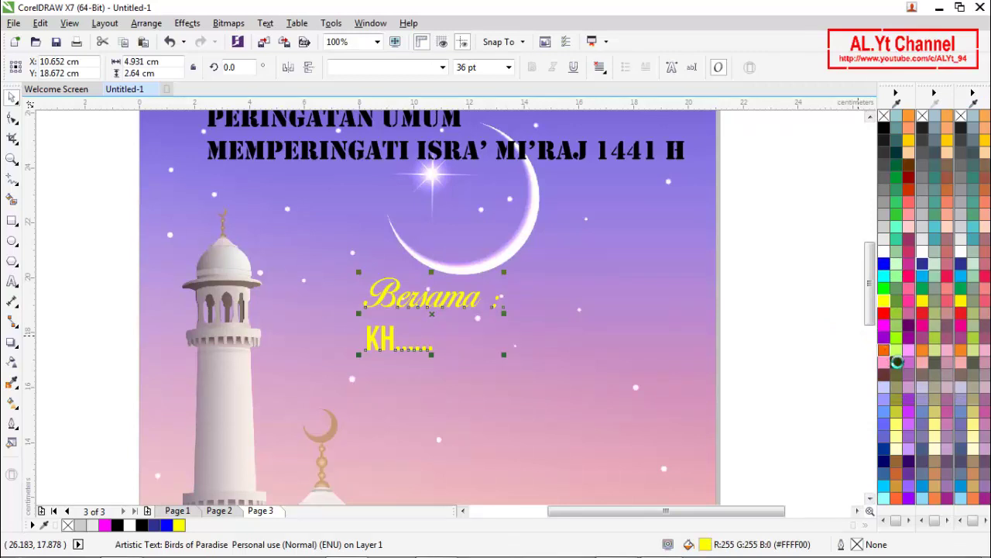
{"action": "left_click", "coordinate": [896, 361]}
{"action": "left_click", "coordinate": [774, 329]}
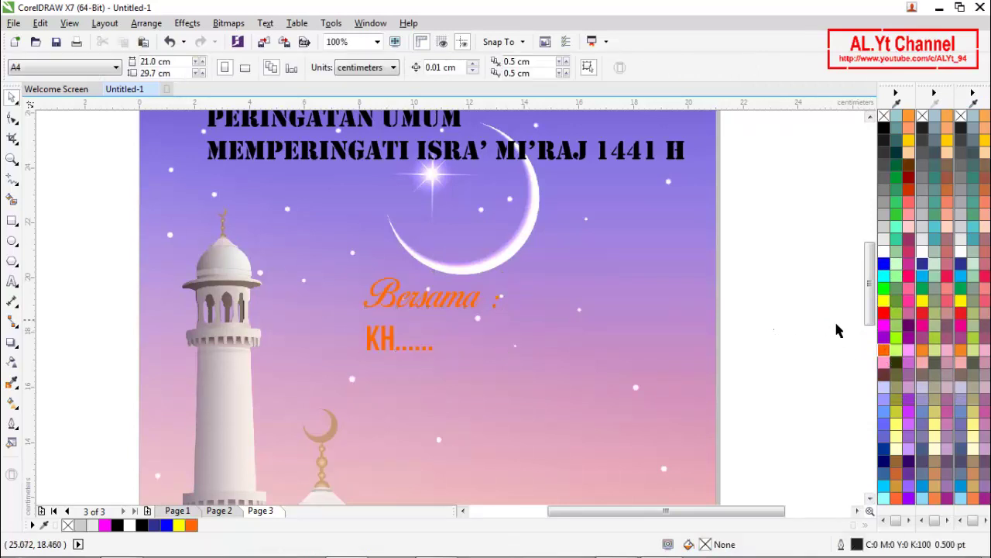
- Fill the "Bersama : KH......" text with yellow
{"action": "left_click", "coordinate": [457, 313]}
{"action": "left_click", "coordinate": [883, 300]}
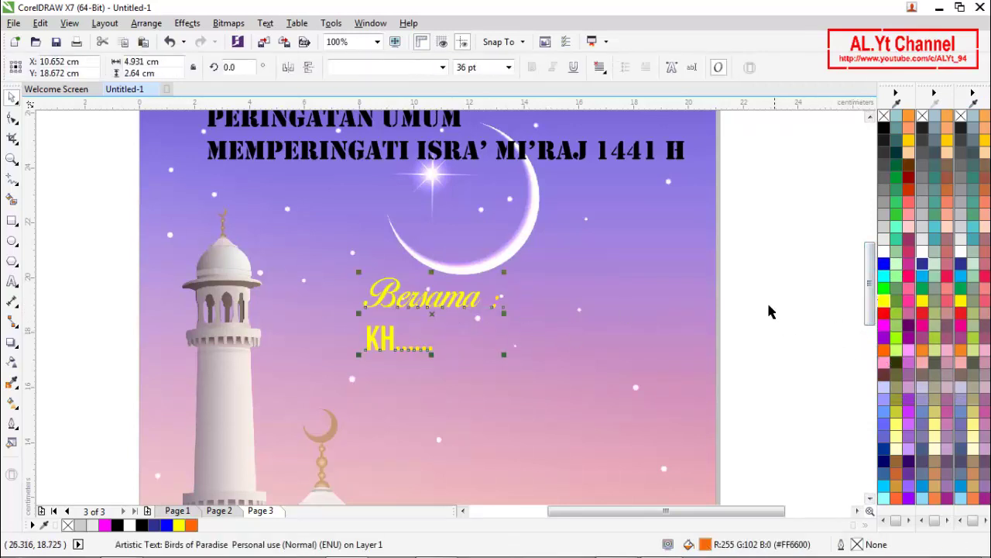
{"action": "left_click", "coordinate": [767, 309]}
- Try the Enchanting Celebrations font on only the "Bersama :" line and settle on the Dopestyle font
{"action": "scroll", "coordinate": [436, 305], "scroll_direction": "down", "scroll_amount": 2}
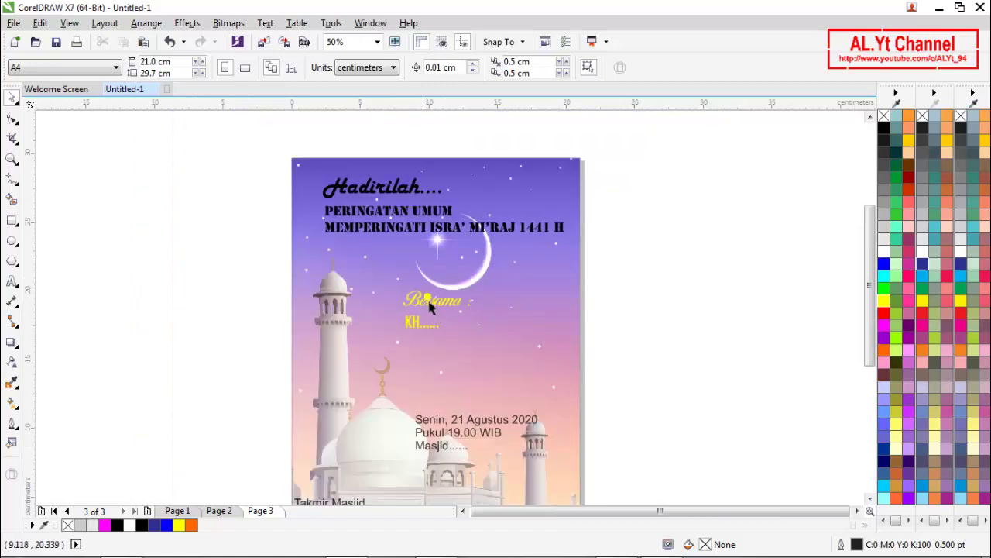
{"action": "scroll", "coordinate": [430, 306], "scroll_direction": "up", "scroll_amount": 4}
{"action": "double_click", "coordinate": [457, 312]}
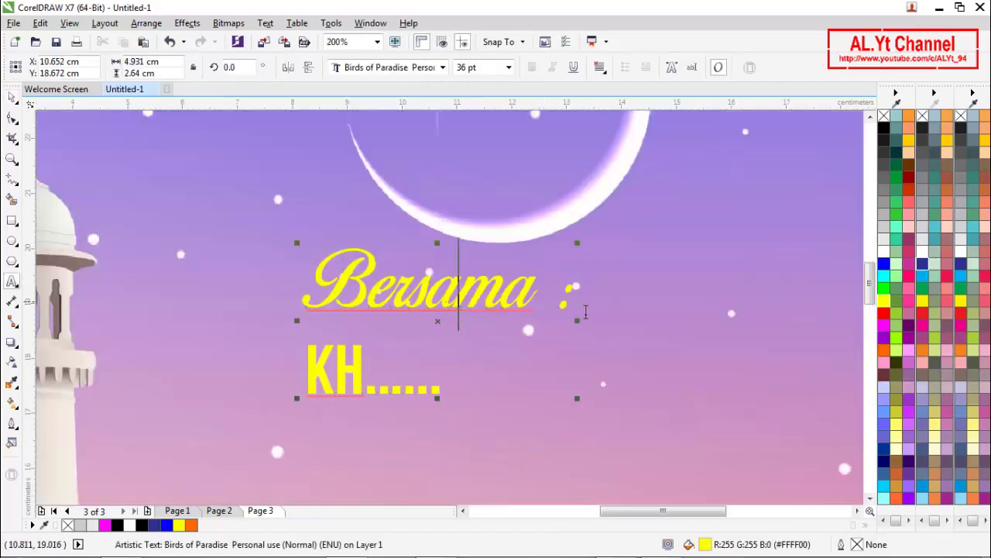
{"action": "left_click_drag", "start_coordinate": [585, 312], "coordinate": [301, 315]}
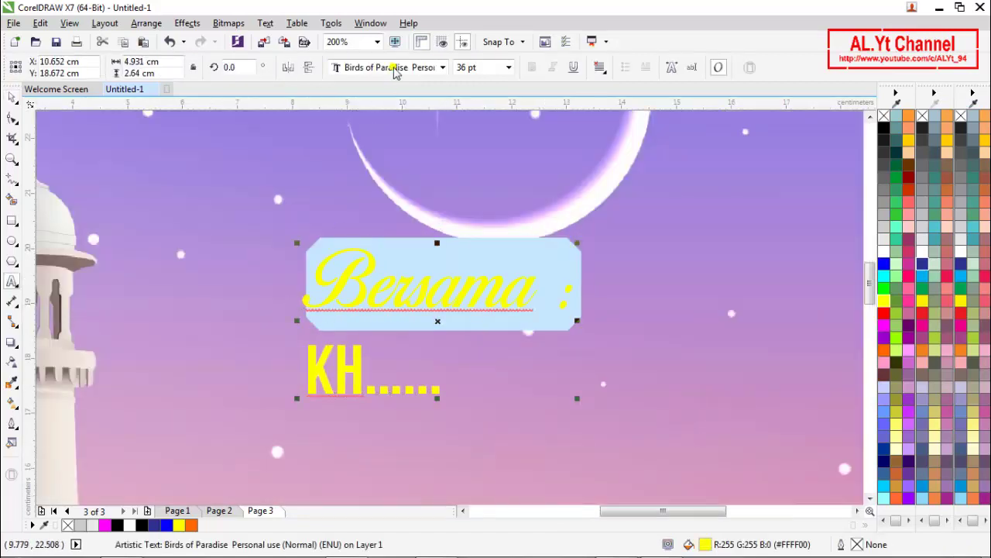
{"action": "left_click", "coordinate": [391, 68]}
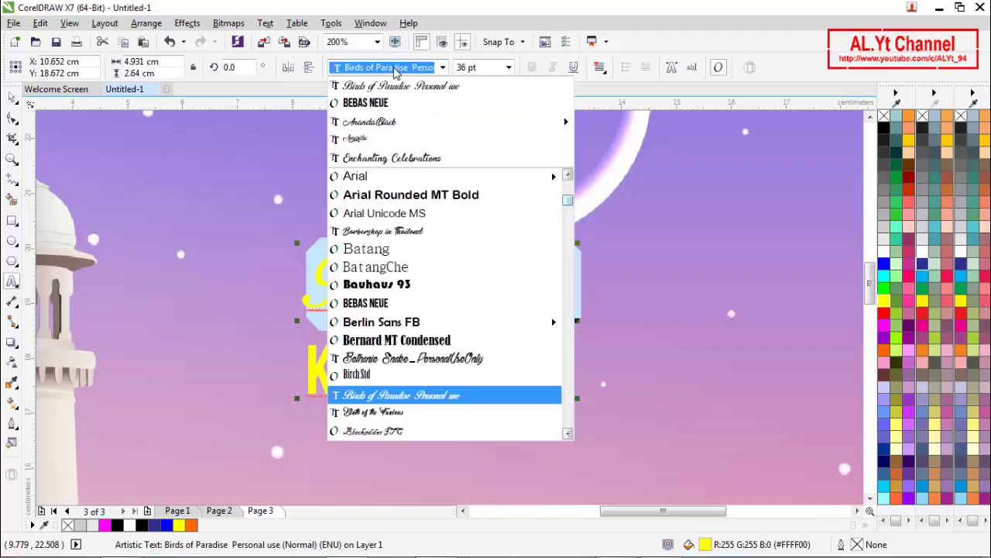
{"action": "left_click", "coordinate": [381, 157]}
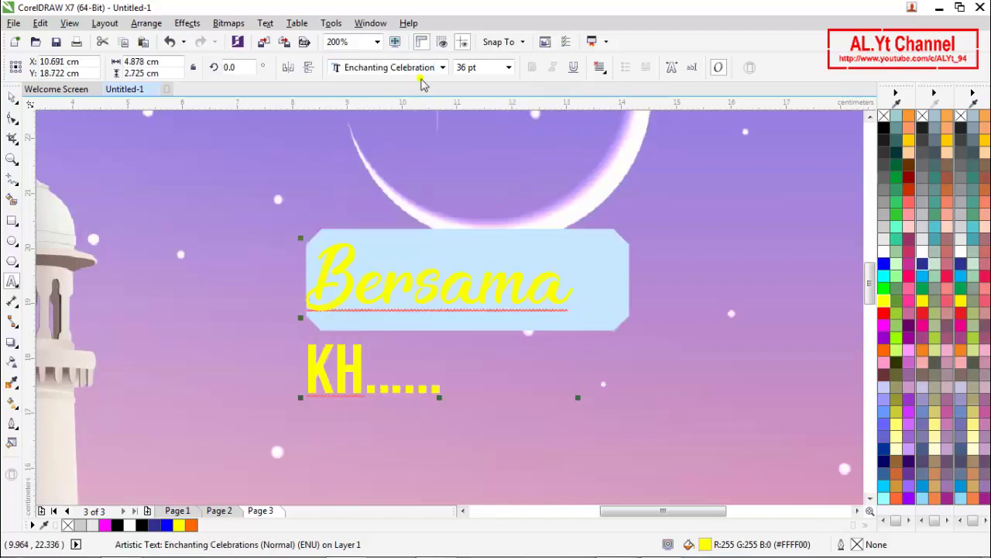
{"action": "left_click", "coordinate": [422, 68]}
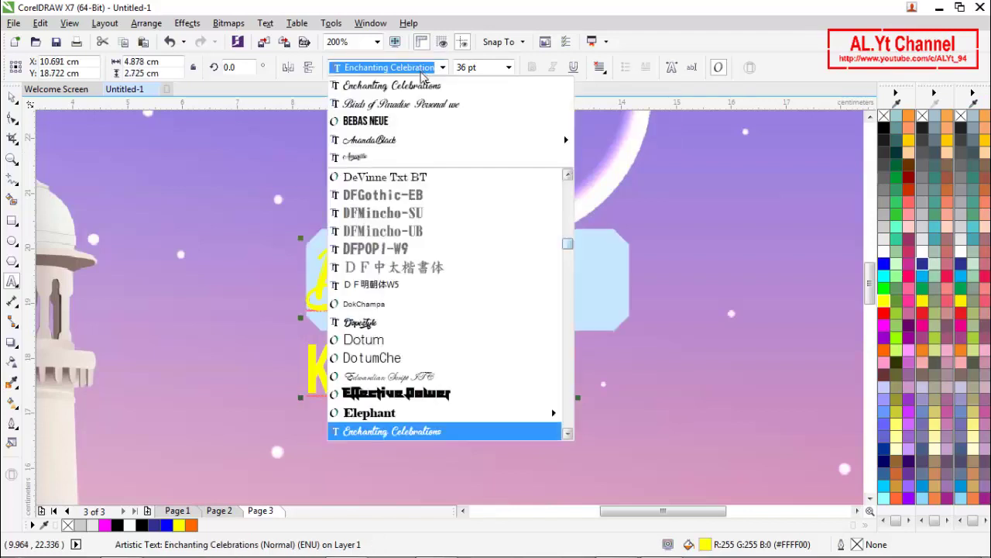
{"action": "left_click", "coordinate": [398, 323]}
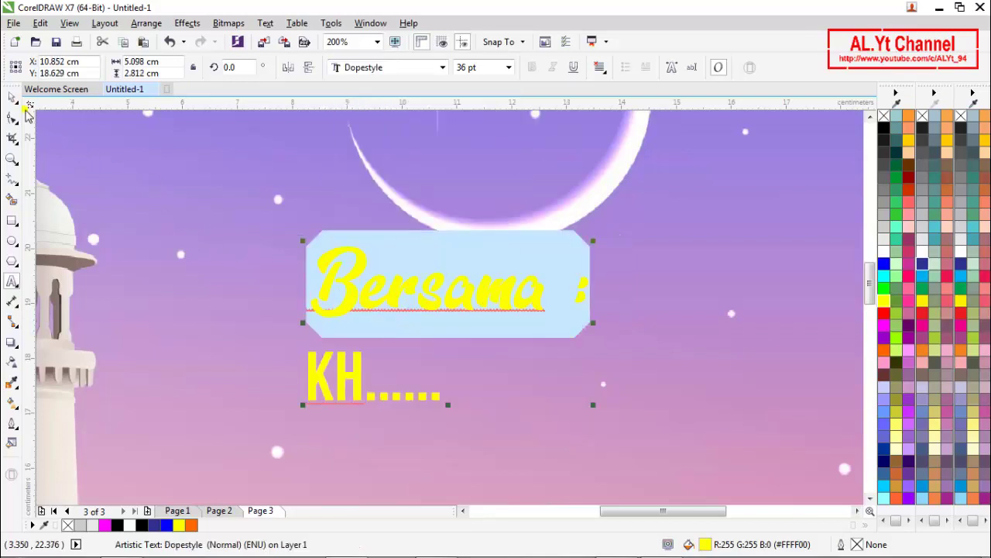
{"action": "left_click", "coordinate": [12, 98]}
{"action": "scroll", "coordinate": [489, 228], "scroll_direction": "down", "scroll_amount": 2}
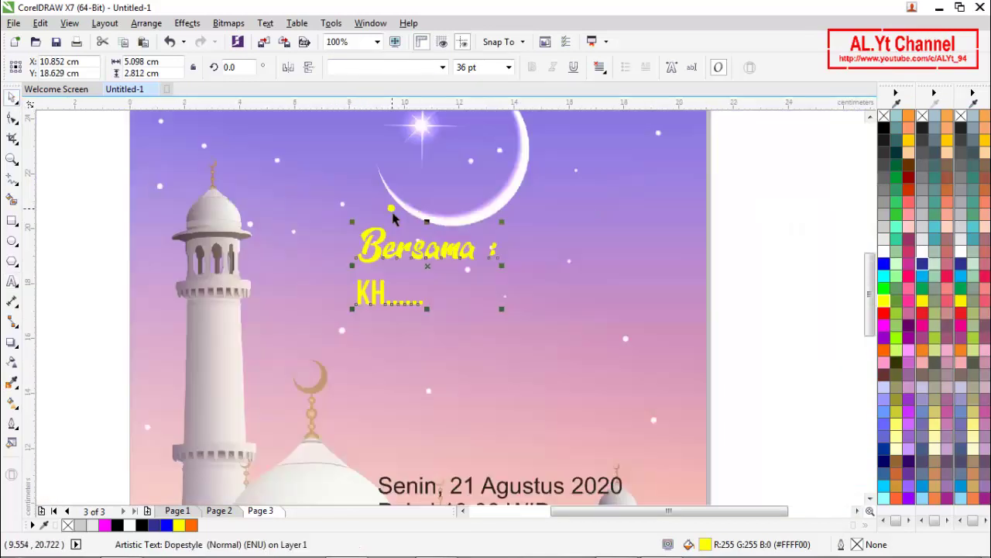
- Move the "Bersama : KH......" text down beside the tall minaret, just above the dome's small crescent
{"action": "left_click", "coordinate": [762, 295]}
{"action": "scroll", "coordinate": [427, 255], "scroll_direction": "down", "scroll_amount": 1}
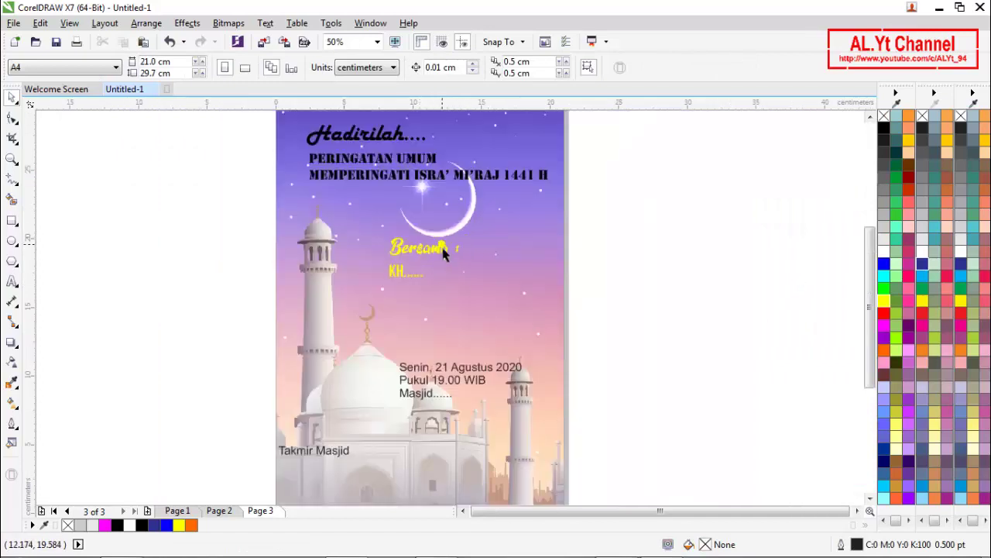
{"action": "left_click_drag", "start_coordinate": [429, 260], "coordinate": [392, 277]}
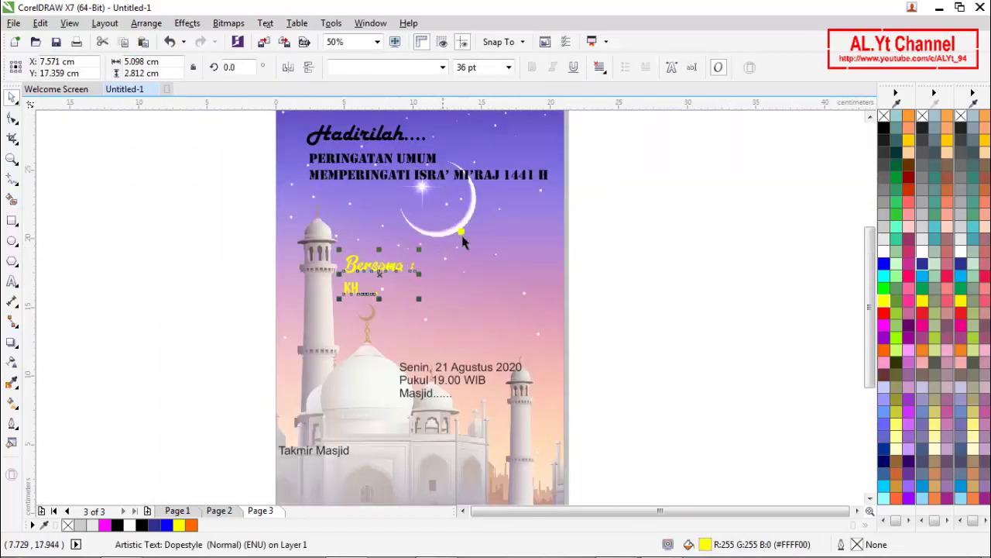
{"action": "left_click", "coordinate": [686, 192]}
- Try stretching the "Hadirilah...." and "PERINGATAN UMUM" headings taller together and undo the stretch
{"action": "scroll", "coordinate": [531, 211], "scroll_direction": "down", "scroll_amount": 1}
{"action": "scroll", "coordinate": [488, 150], "scroll_direction": "up", "scroll_amount": 1}
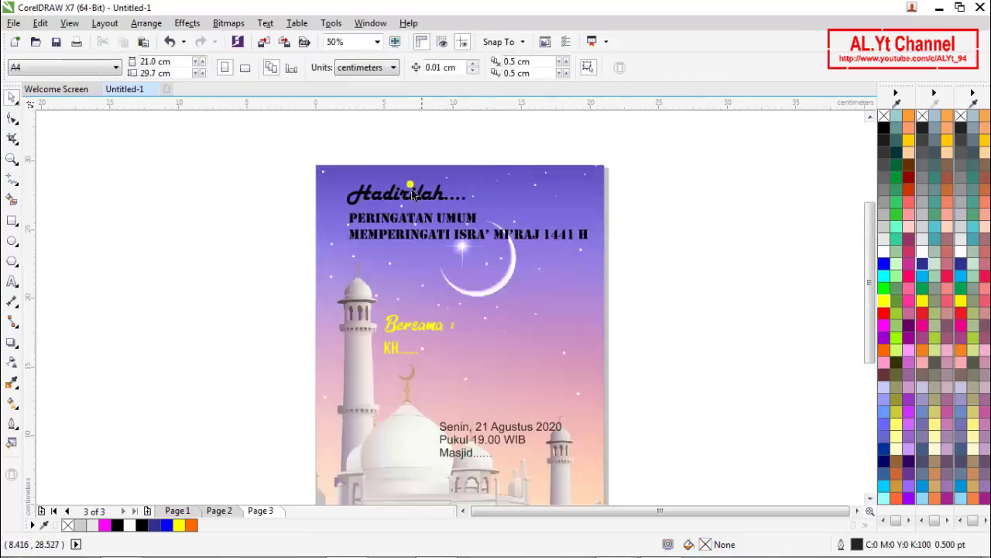
{"action": "left_click_drag", "start_coordinate": [282, 165], "coordinate": [617, 274]}
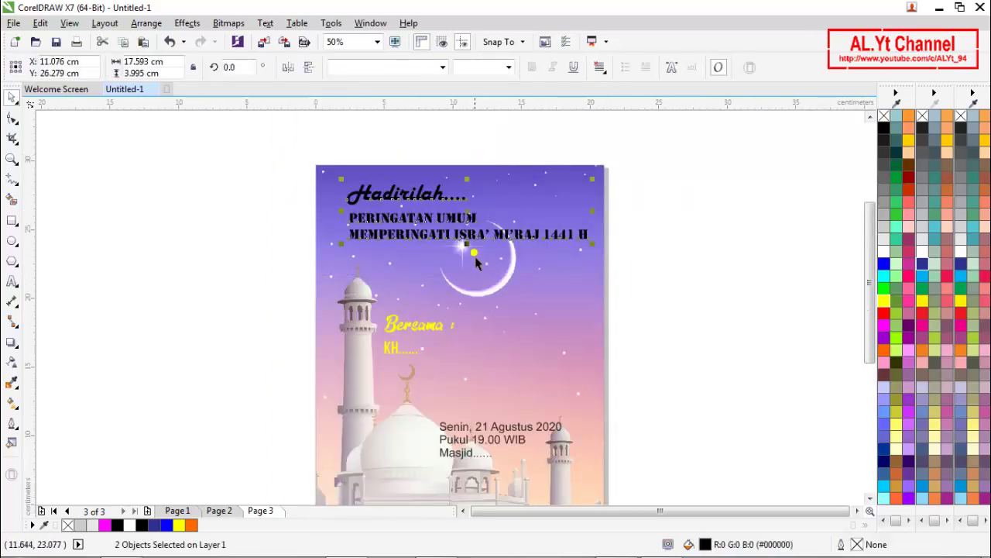
{"action": "left_click_drag", "start_coordinate": [480, 256], "coordinate": [513, 265]}
{"action": "left_click", "coordinate": [721, 256]}
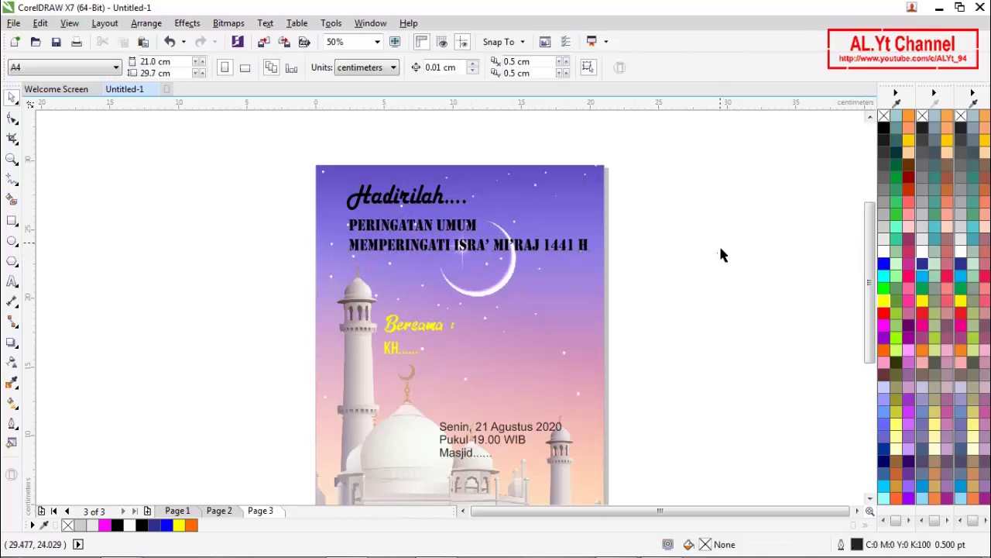
{"action": "scroll", "coordinate": [418, 219], "scroll_direction": "up", "scroll_amount": 1}
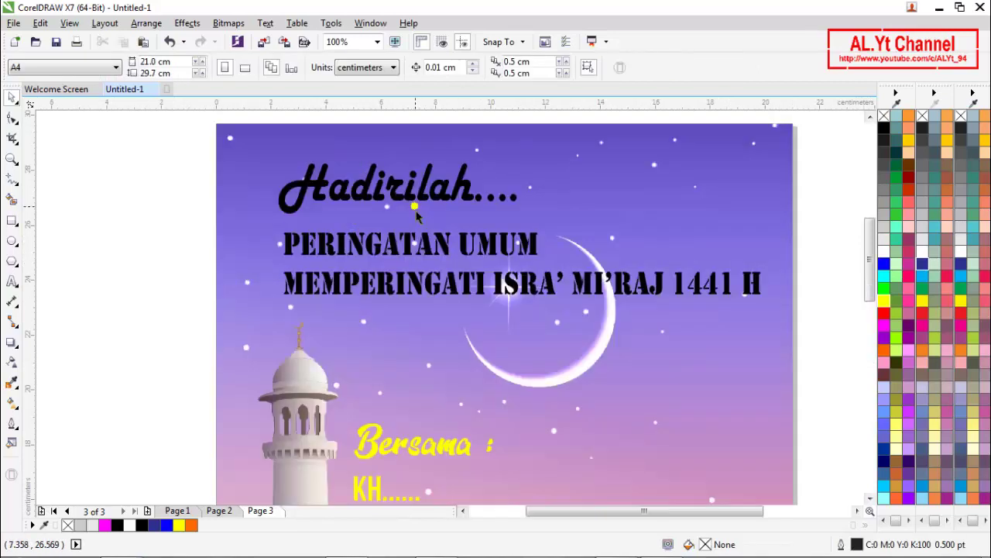
{"action": "key", "text": "ctrl+z"}
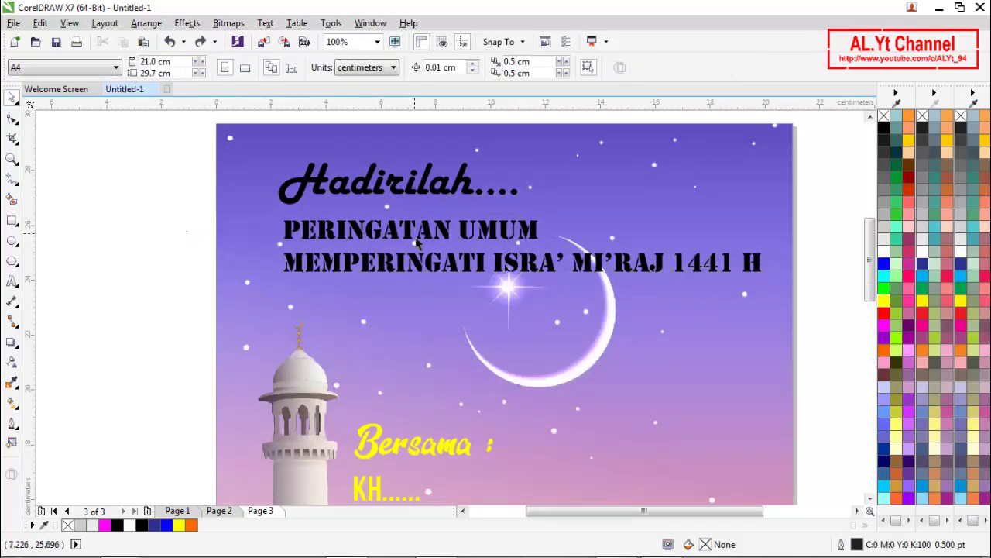
- Stretch only the "PERINGATAN UMUM MEMPERINGATI ISRA' MI'RAJ 1441 H" heading downward to a height of about 2.4 cm
{"action": "left_click", "coordinate": [447, 249]}
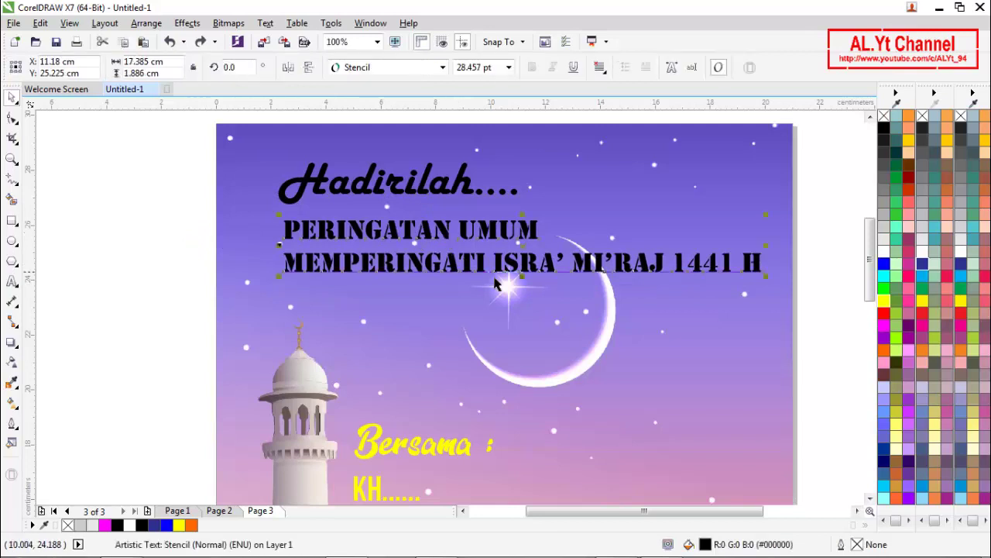
{"action": "left_click_drag", "start_coordinate": [525, 284], "coordinate": [530, 304]}
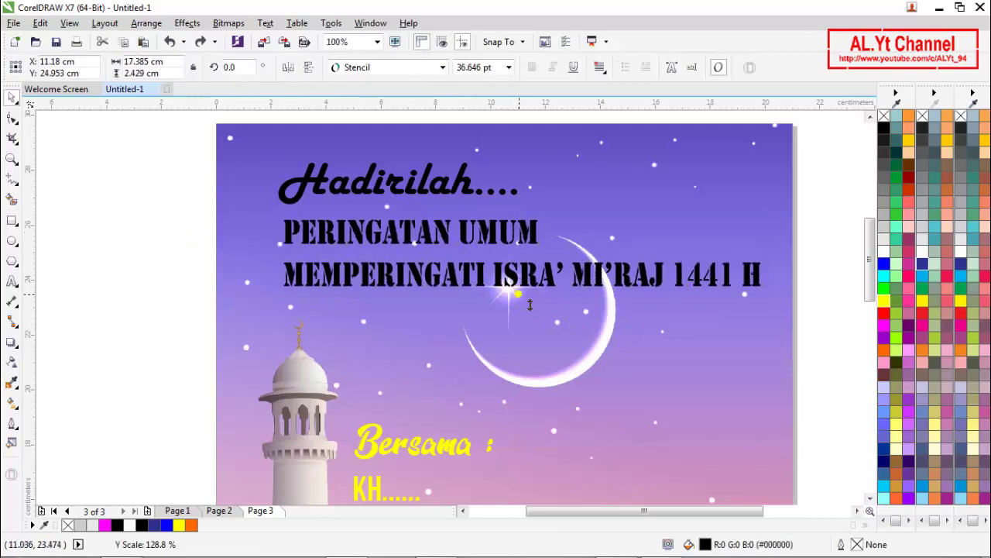
{"action": "left_click", "coordinate": [190, 295]}
- Try the Bethanie Snake_PersonalUseOnly font on the date, time and "Masjid......" text
{"action": "scroll", "coordinate": [418, 230], "scroll_direction": "down", "scroll_amount": 1}
{"action": "scroll", "coordinate": [418, 230], "scroll_direction": "down", "scroll_amount": 1}
{"action": "scroll", "coordinate": [455, 328], "scroll_direction": "up", "scroll_amount": 1}
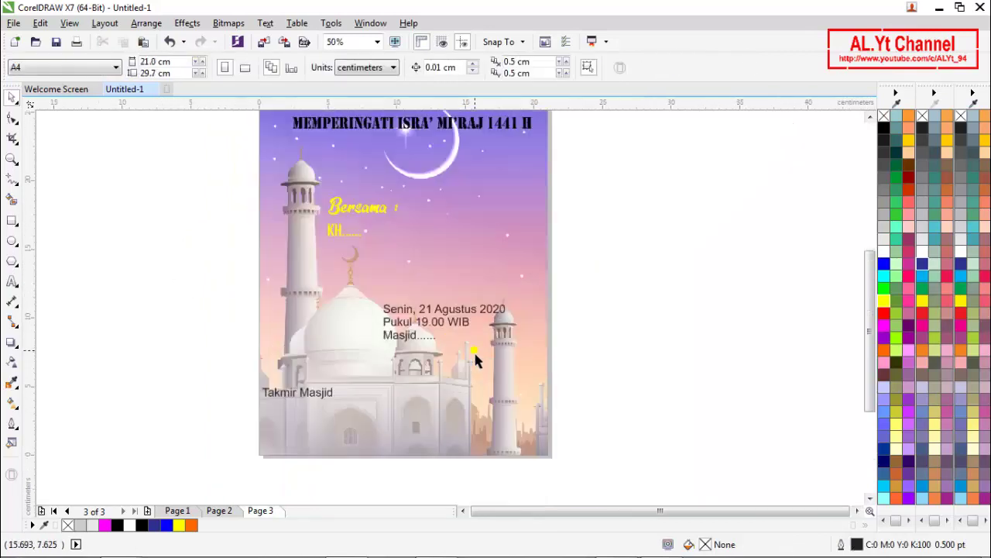
{"action": "left_click", "coordinate": [436, 320]}
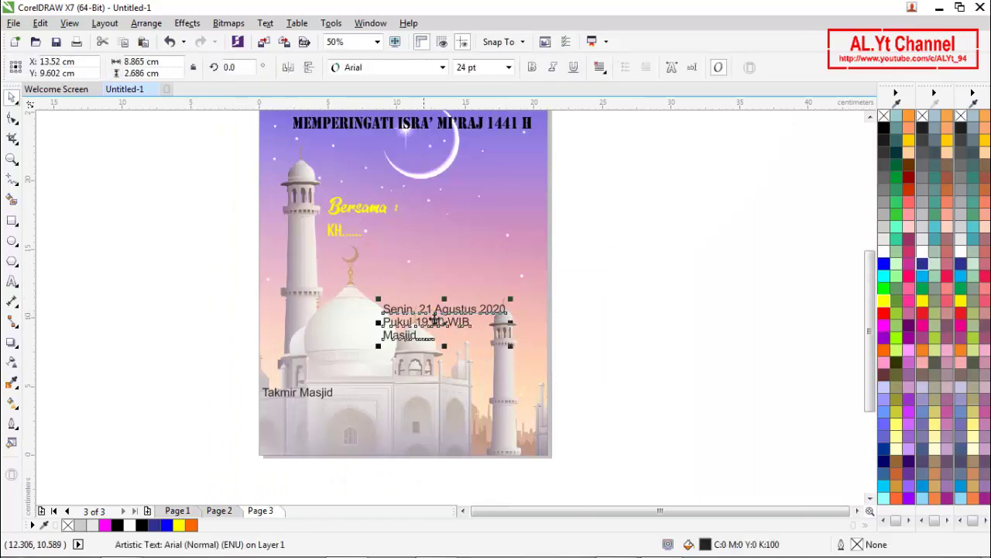
{"action": "left_click", "coordinate": [438, 68]}
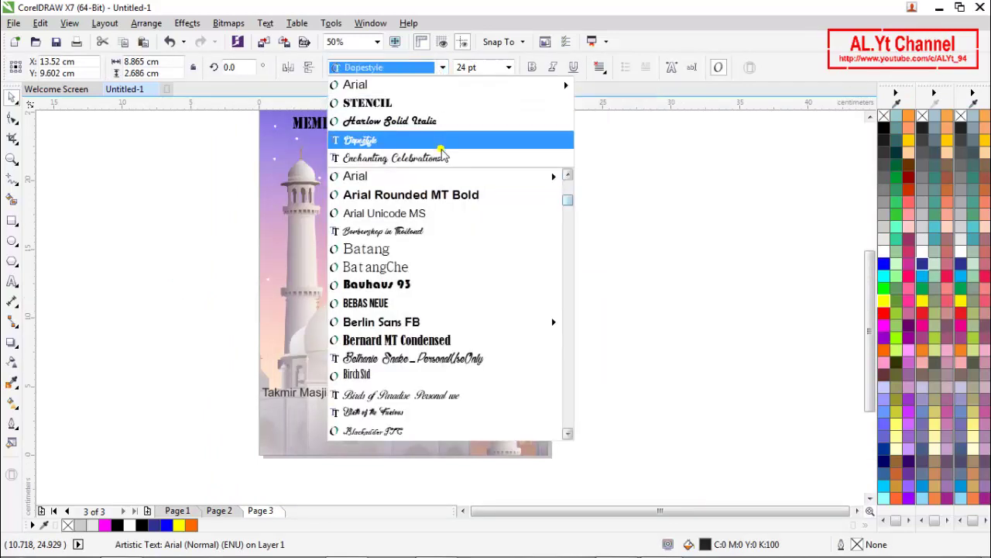
{"action": "scroll", "coordinate": [448, 301], "scroll_direction": "down", "scroll_amount": 1}
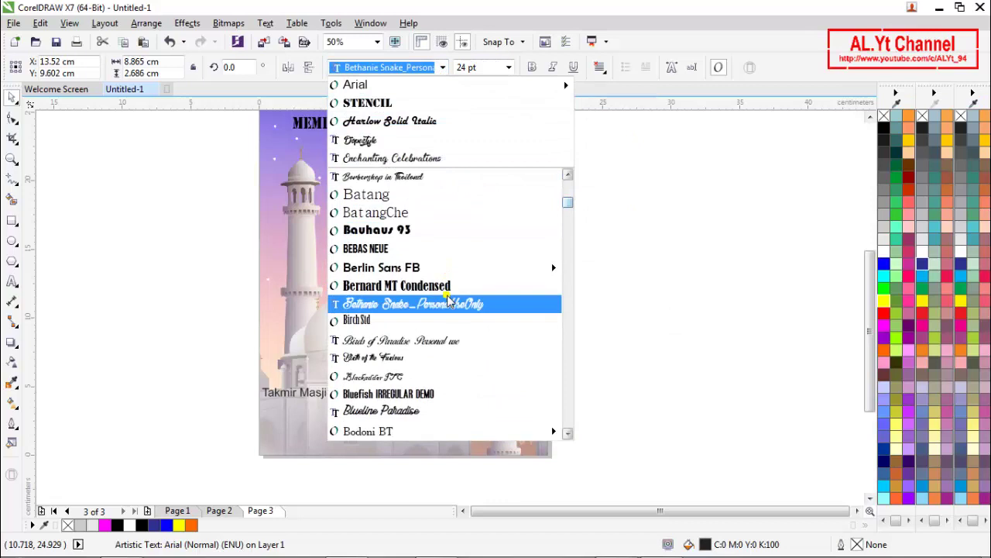
{"action": "left_click", "coordinate": [447, 300]}
- Change the date, time and "Masjid......" text to the Candy Shop Personal Use font
{"action": "left_click", "coordinate": [411, 69]}
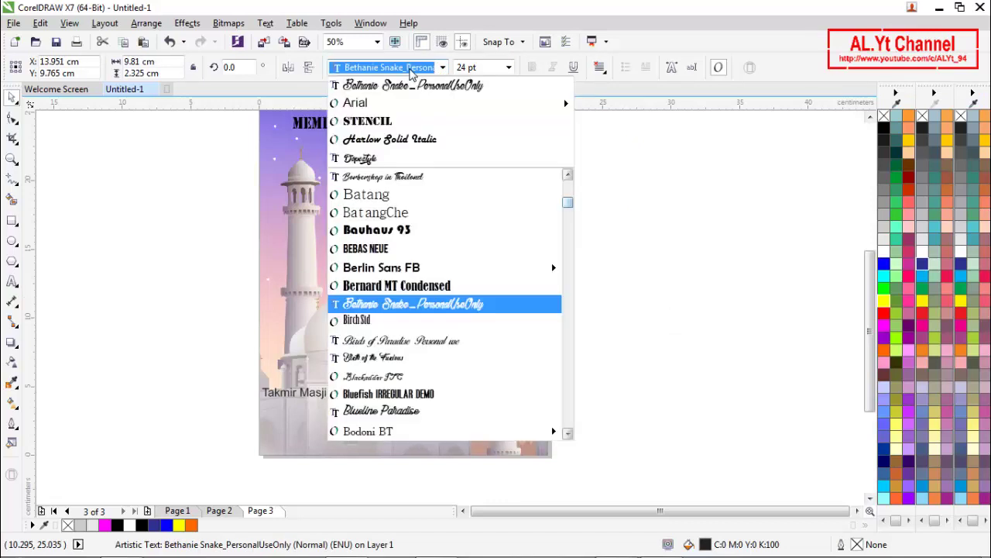
{"action": "scroll", "coordinate": [410, 337], "scroll_direction": "down", "scroll_amount": 3}
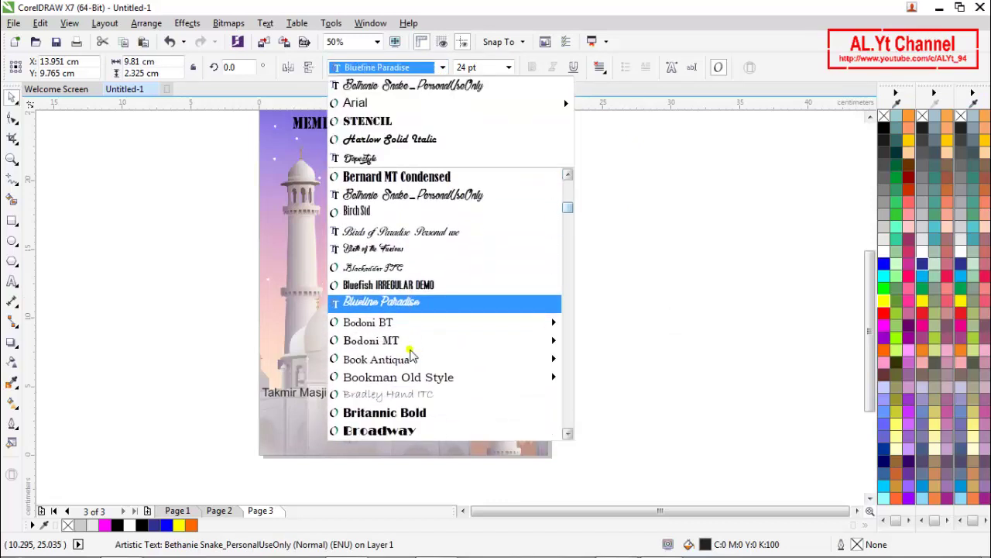
{"action": "scroll", "coordinate": [413, 353], "scroll_direction": "down", "scroll_amount": 1}
{"action": "scroll", "coordinate": [413, 354], "scroll_direction": "down", "scroll_amount": 2}
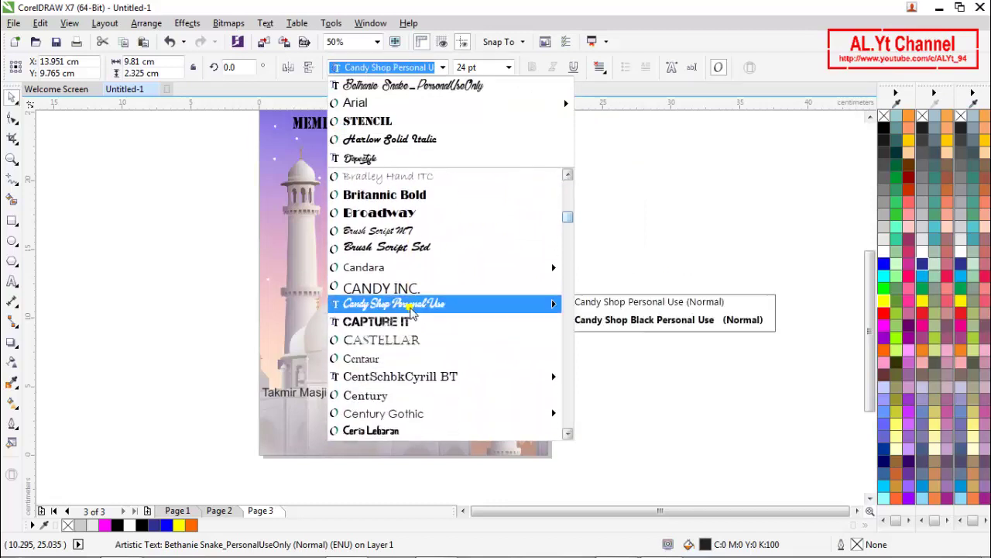
{"action": "left_click", "coordinate": [412, 307]}
{"action": "scroll", "coordinate": [444, 232], "scroll_direction": "up", "scroll_amount": 2}
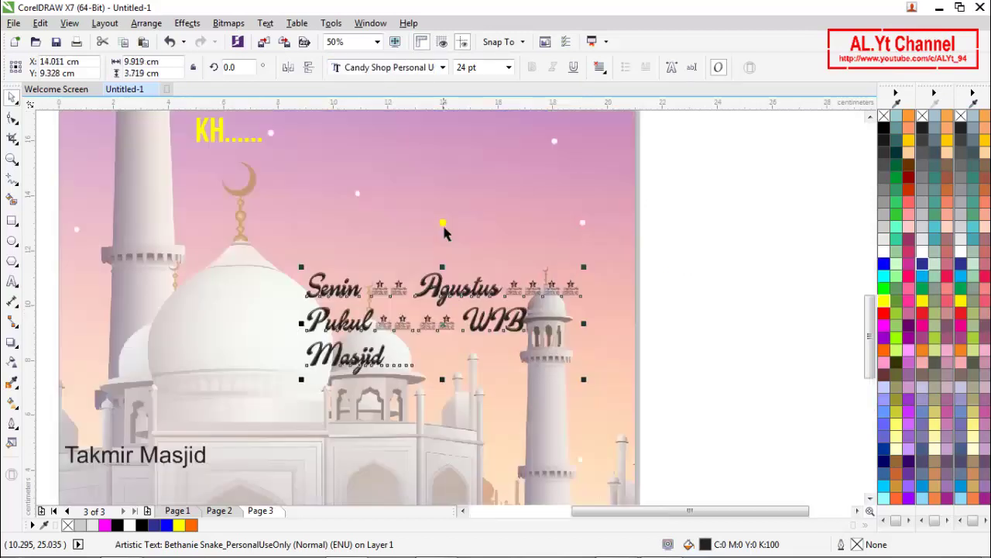
- Look through the fonts, previewing Lemon/Milk, and try Lucida Console on the date, time and "Masjid......" text
{"action": "left_click", "coordinate": [409, 67]}
{"action": "scroll", "coordinate": [449, 360], "scroll_direction": "down", "scroll_amount": 2}
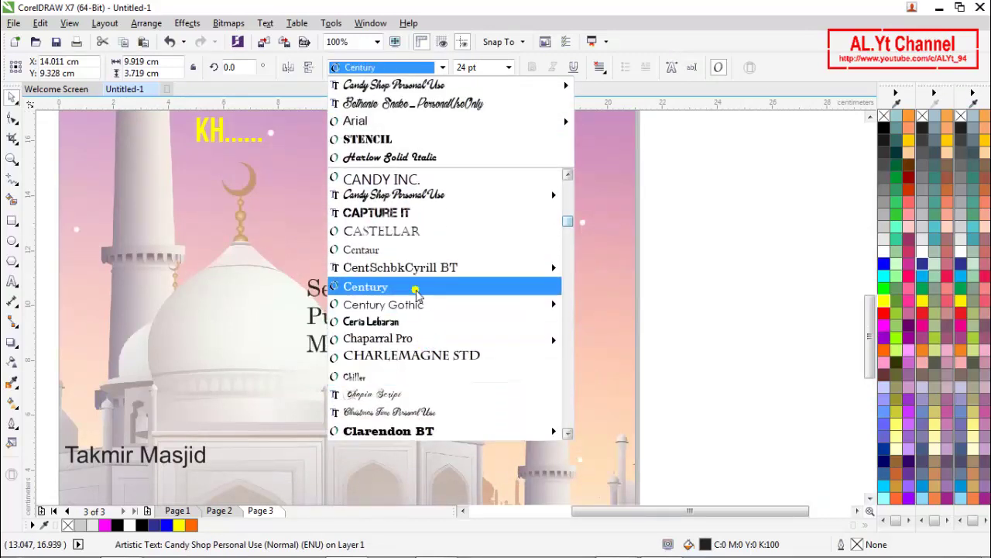
{"action": "scroll", "coordinate": [416, 292], "scroll_direction": "down", "scroll_amount": 5}
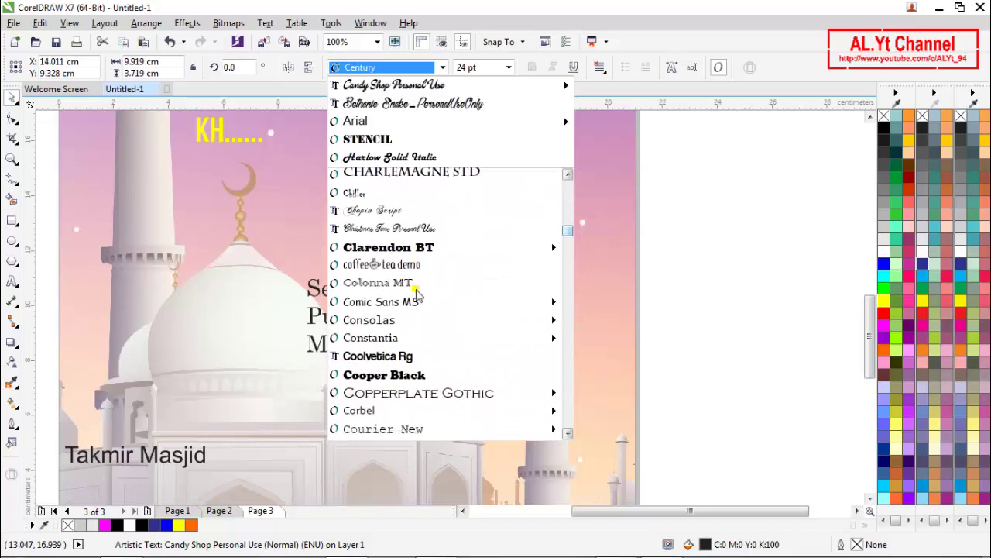
{"action": "scroll", "coordinate": [416, 292], "scroll_direction": "down", "scroll_amount": 1}
{"action": "scroll", "coordinate": [416, 292], "scroll_direction": "down", "scroll_amount": 5}
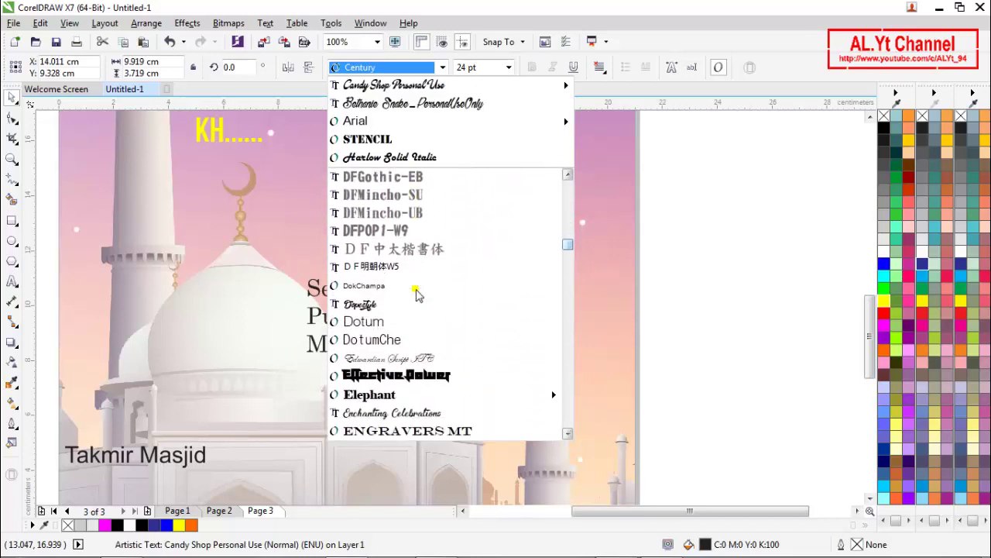
{"action": "scroll", "coordinate": [416, 292], "scroll_direction": "down", "scroll_amount": 2}
{"action": "scroll", "coordinate": [415, 292], "scroll_direction": "down", "scroll_amount": 4}
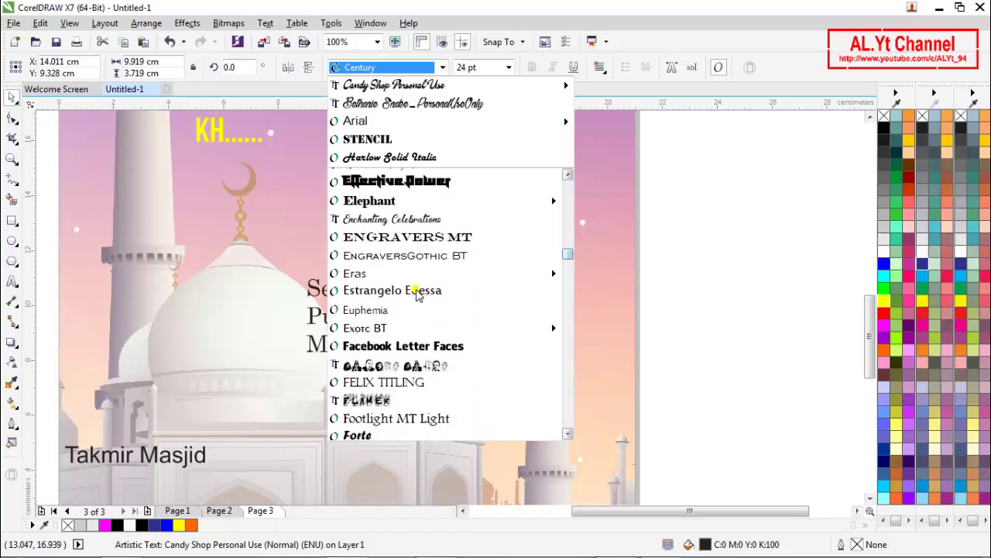
{"action": "scroll", "coordinate": [416, 292], "scroll_direction": "down", "scroll_amount": 4}
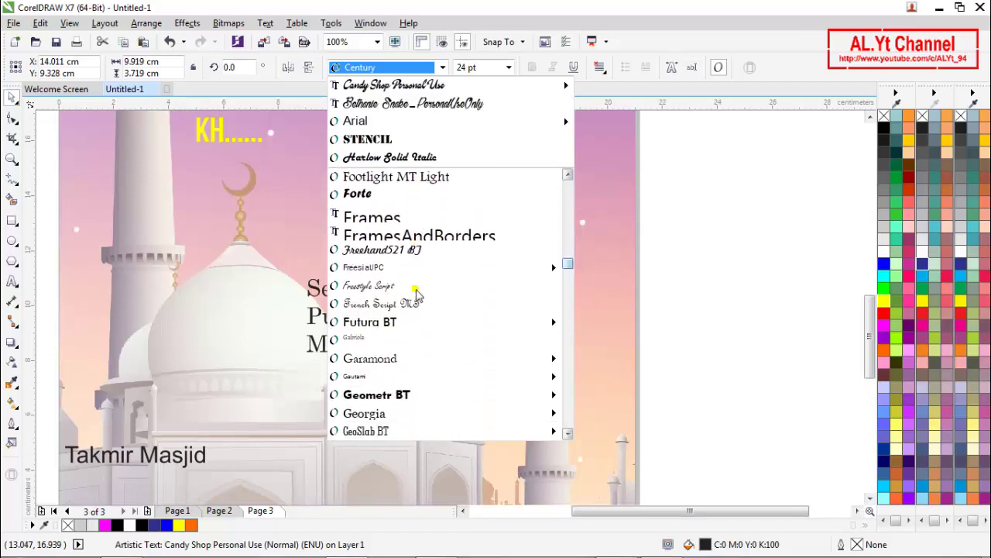
{"action": "scroll", "coordinate": [416, 292], "scroll_direction": "down", "scroll_amount": 5}
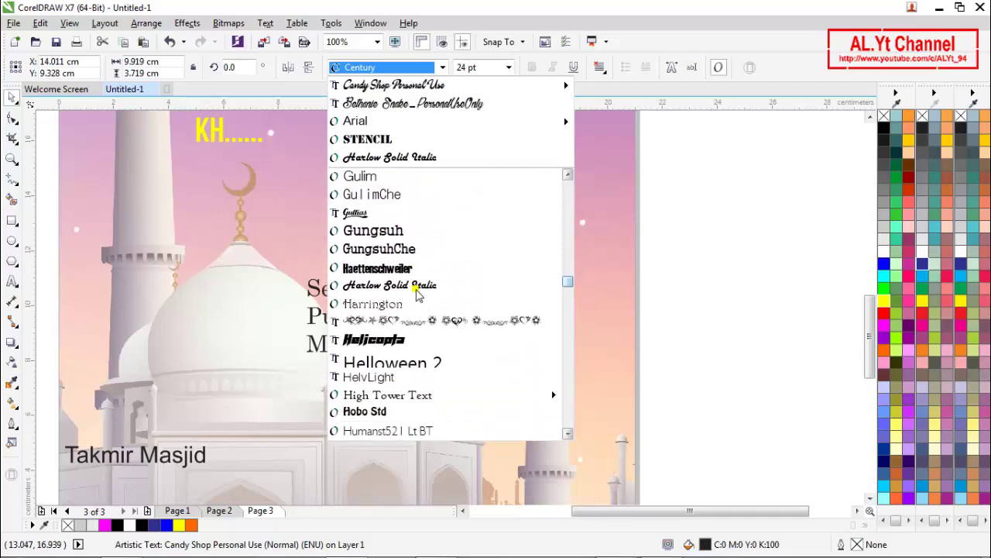
{"action": "scroll", "coordinate": [416, 292], "scroll_direction": "down", "scroll_amount": 2}
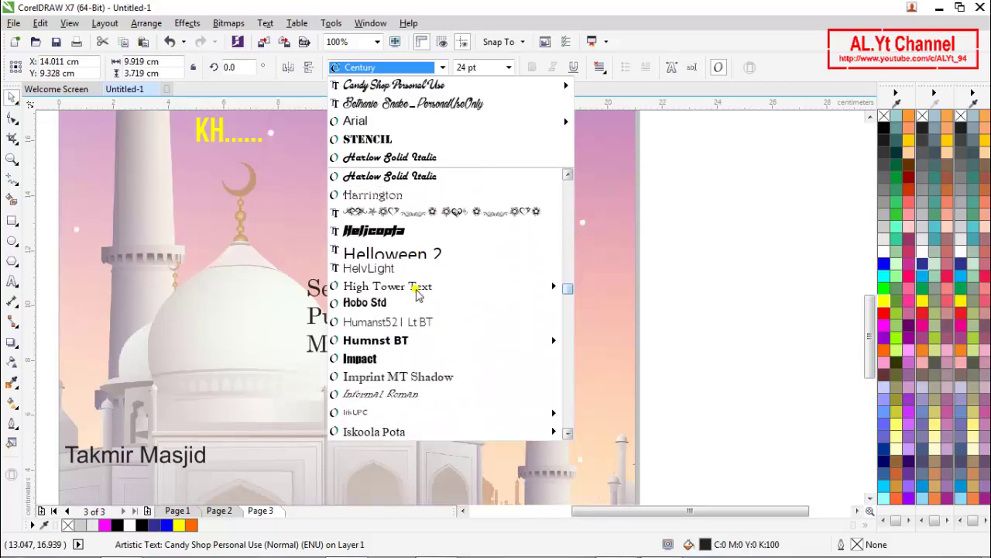
{"action": "scroll", "coordinate": [416, 291], "scroll_direction": "down", "scroll_amount": 3}
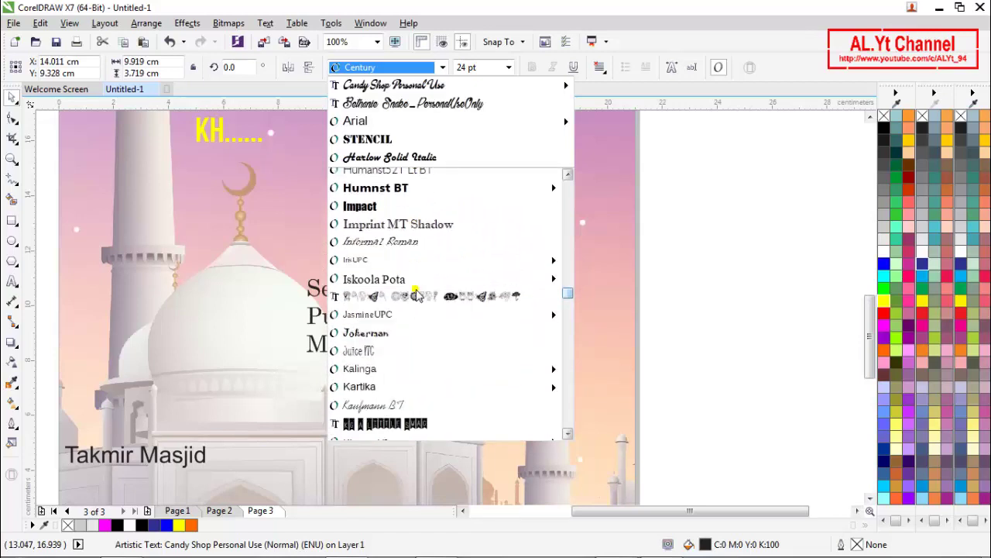
{"action": "scroll", "coordinate": [416, 292], "scroll_direction": "down", "scroll_amount": 1}
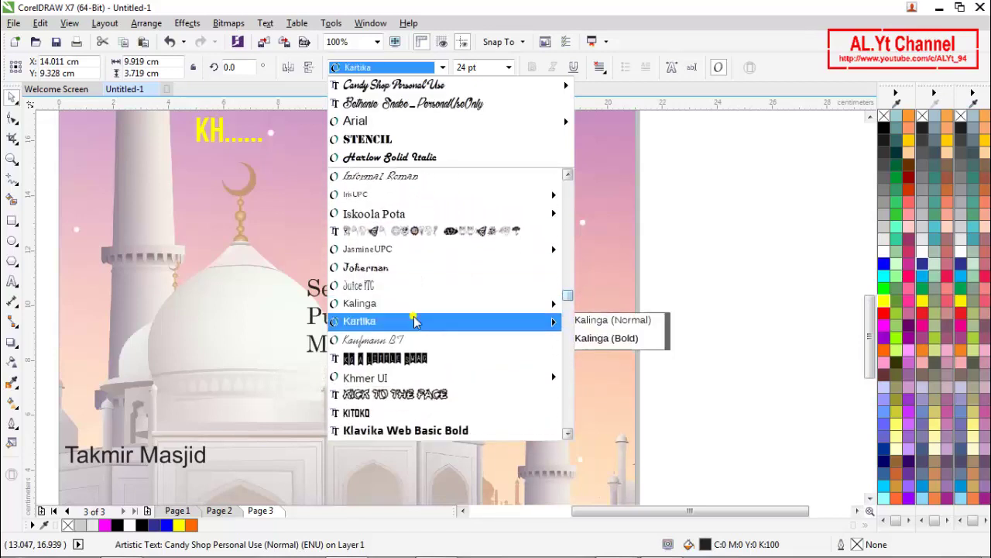
{"action": "scroll", "coordinate": [414, 321], "scroll_direction": "down", "scroll_amount": 1}
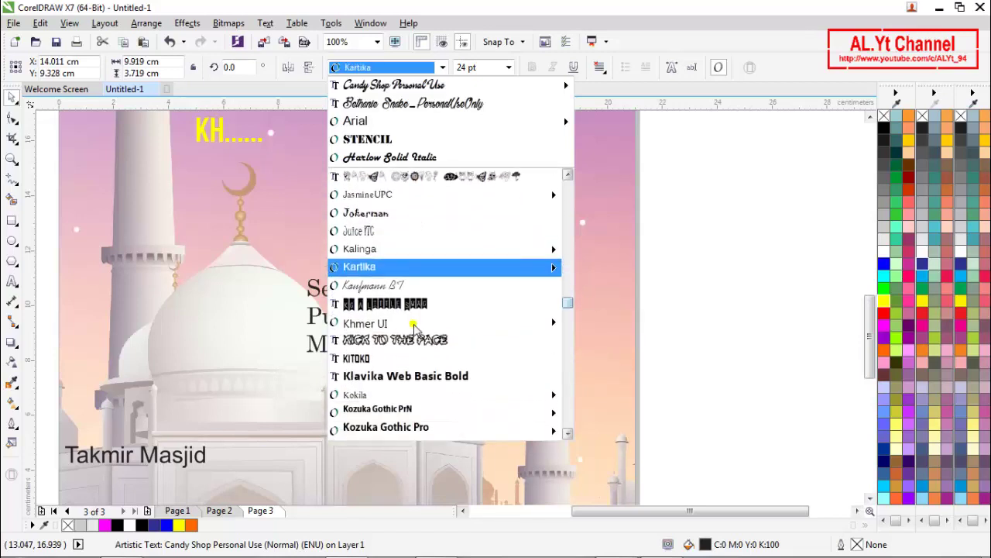
{"action": "scroll", "coordinate": [416, 341], "scroll_direction": "down", "scroll_amount": 2}
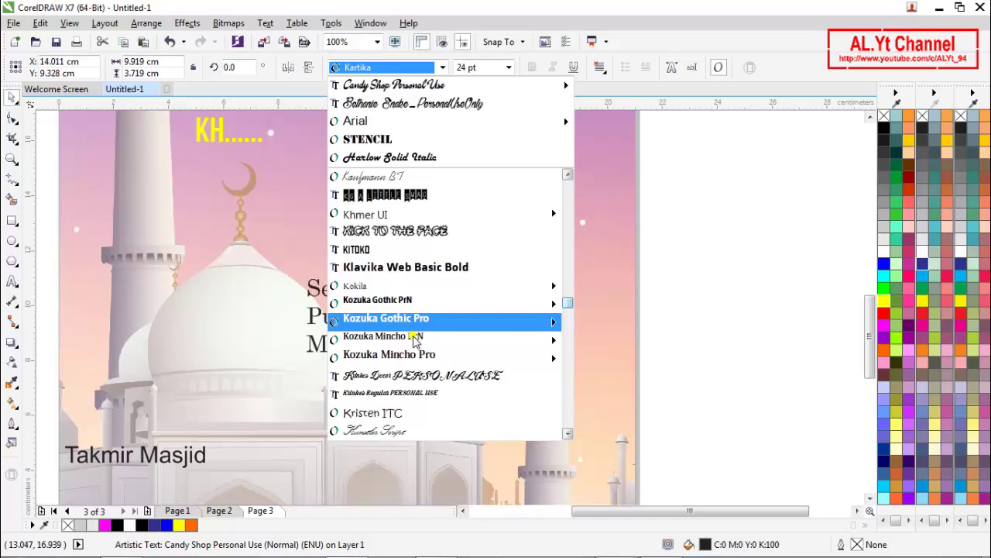
{"action": "scroll", "coordinate": [416, 340], "scroll_direction": "down", "scroll_amount": 4}
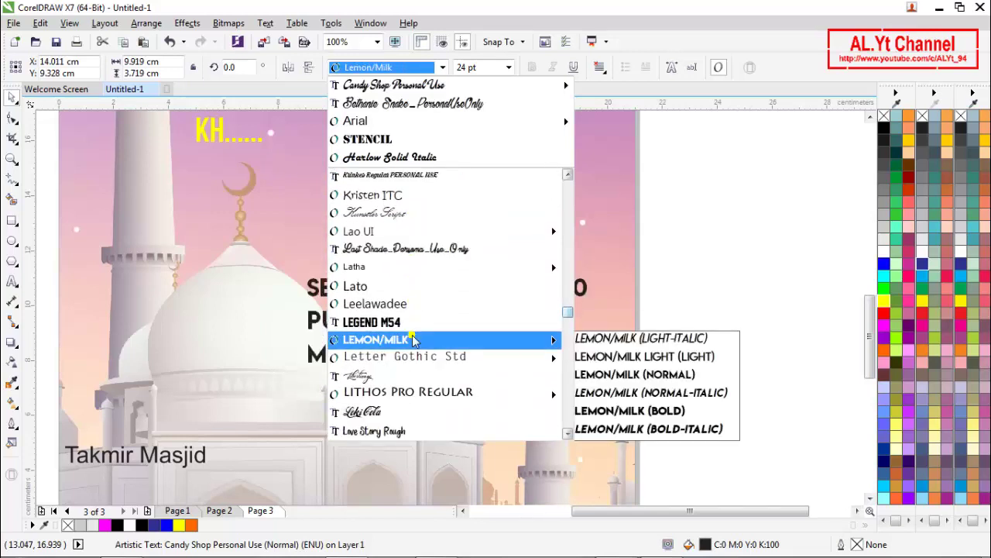
{"action": "left_click", "coordinate": [598, 340]}
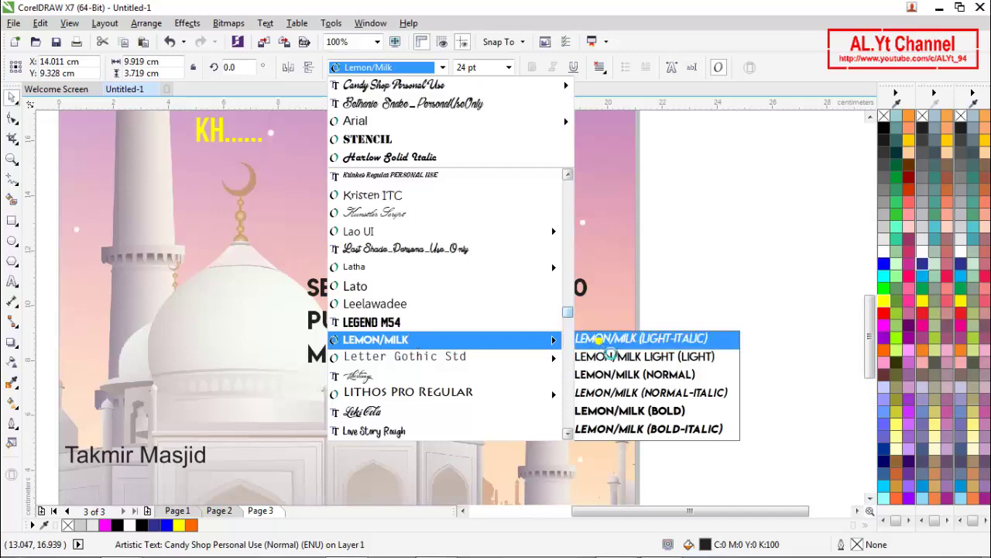
{"action": "mouse_move", "coordinate": [453, 356]}
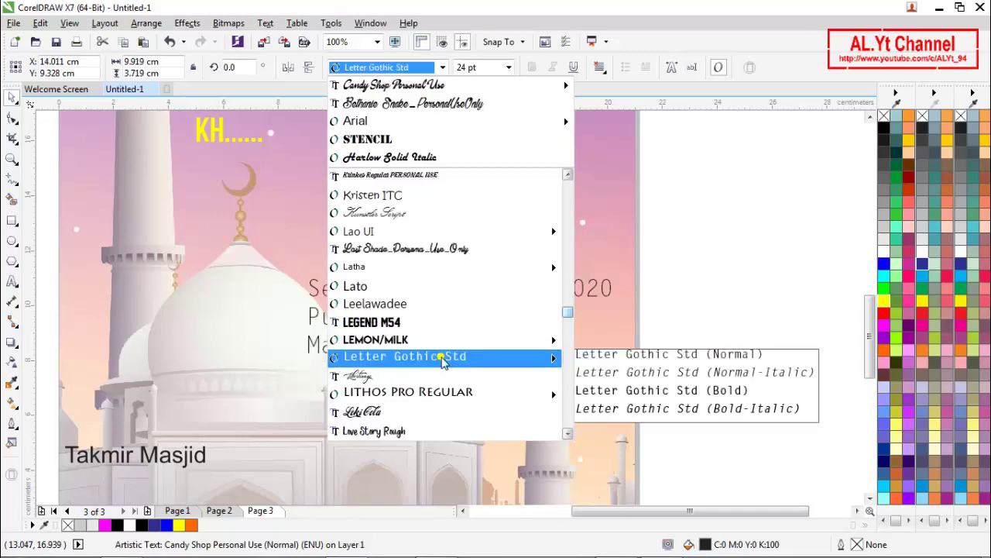
{"action": "scroll", "coordinate": [441, 358], "scroll_direction": "down", "scroll_amount": 3}
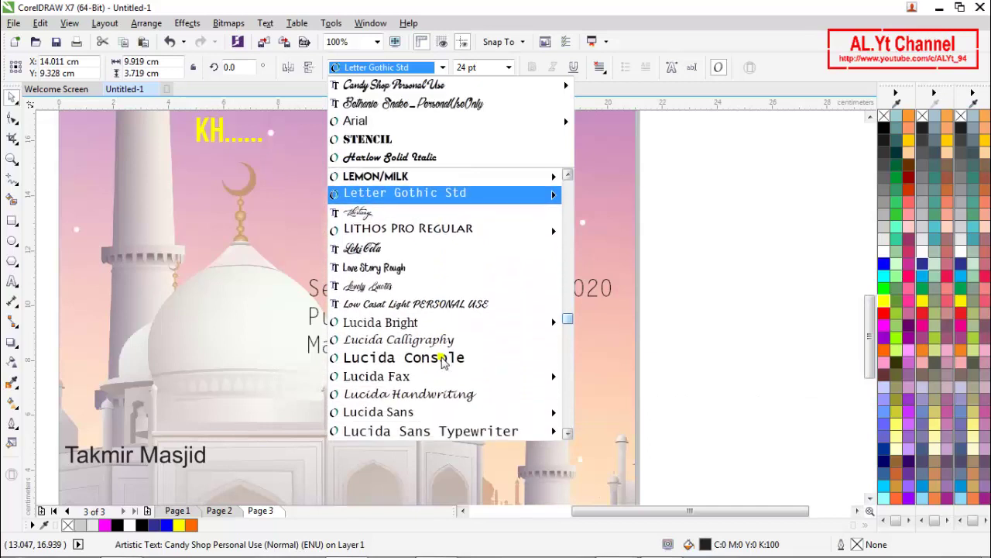
{"action": "left_click", "coordinate": [439, 357]}
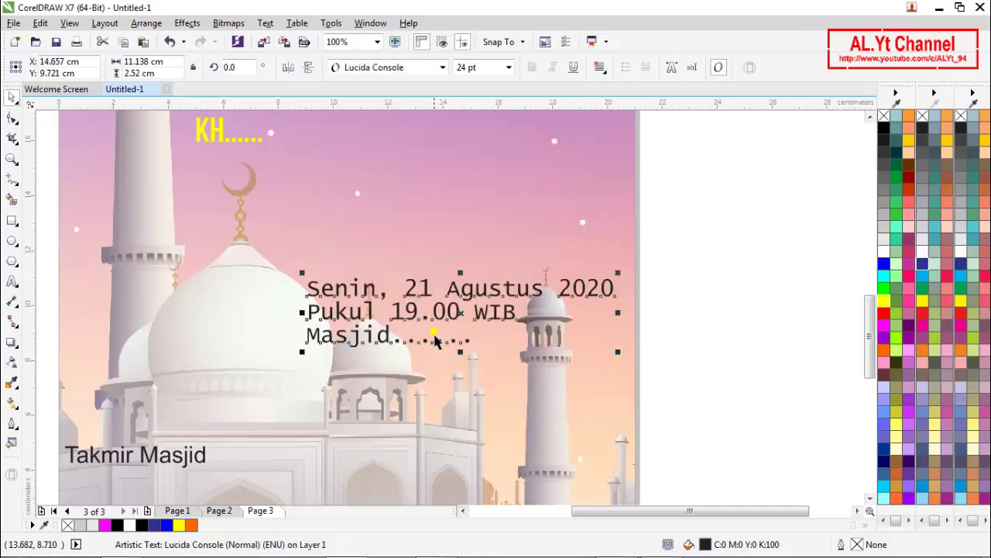
{"action": "scroll", "coordinate": [387, 308], "scroll_direction": "down", "scroll_amount": 4}
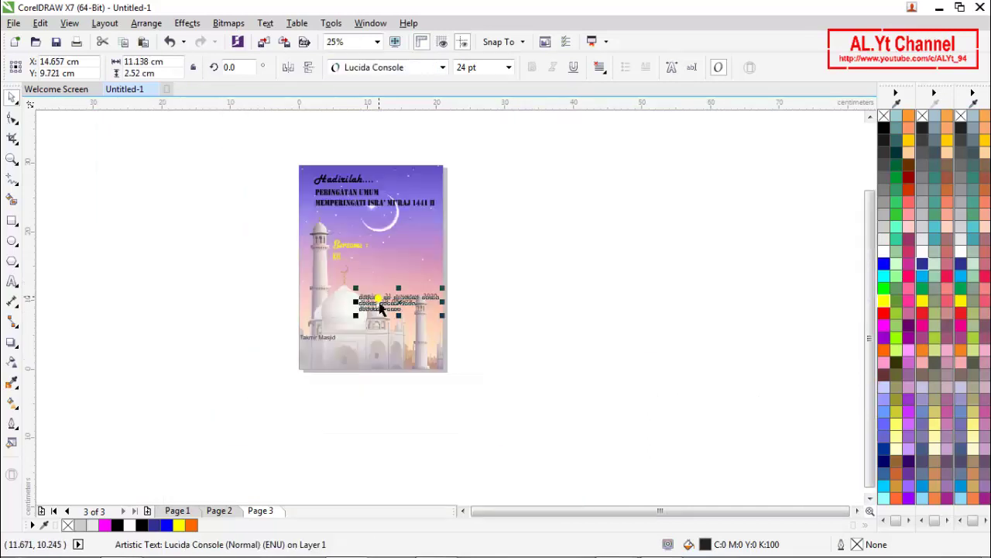
{"action": "scroll", "coordinate": [376, 294], "scroll_direction": "up", "scroll_amount": 2}
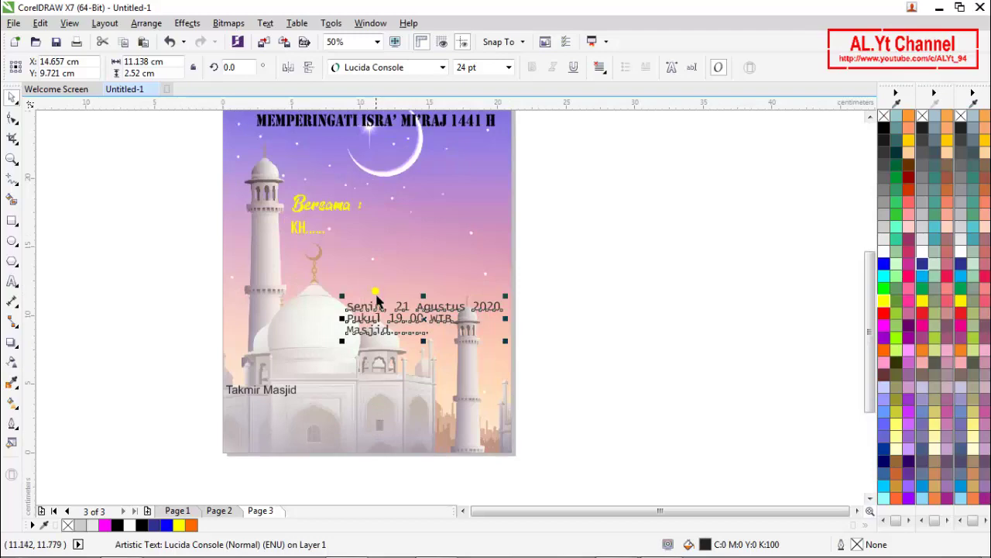
- Change the date, time and "Masjid......" text to the AA Typewriter font
{"action": "left_click", "coordinate": [372, 69]}
{"action": "mouse_move", "coordinate": [554, 329]}
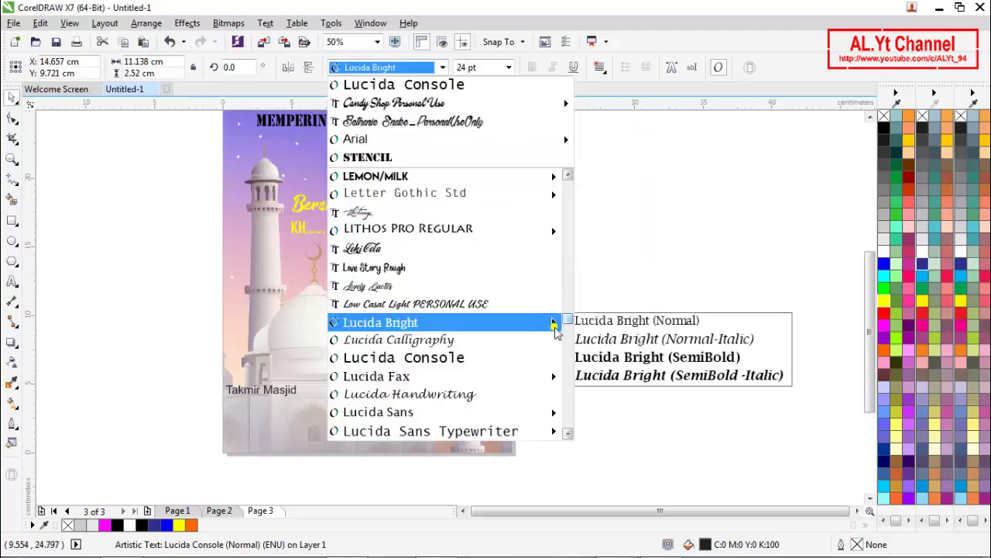
{"action": "left_click_drag", "start_coordinate": [571, 324], "coordinate": [566, 182]}
{"action": "mouse_move", "coordinate": [448, 254]}
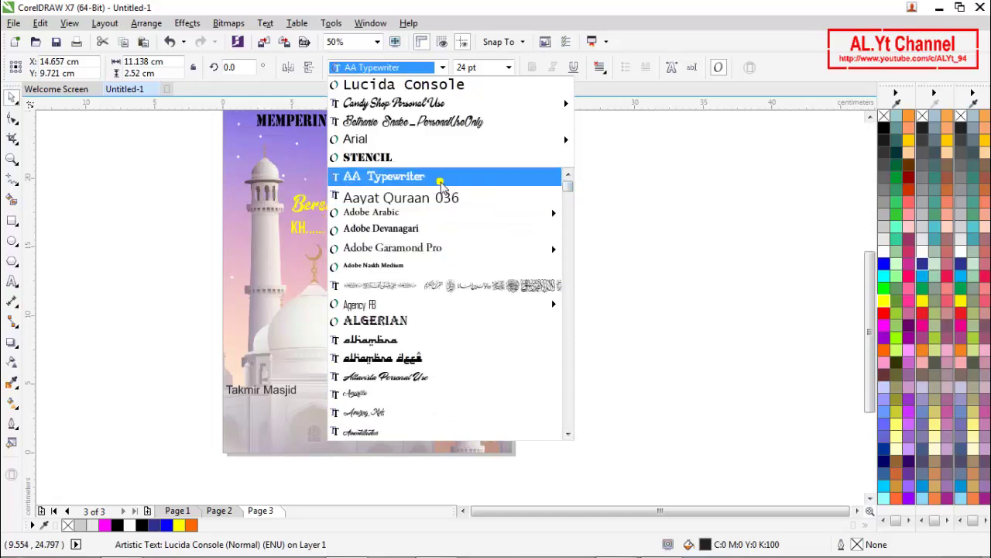
{"action": "left_click", "coordinate": [442, 179]}
{"action": "scroll", "coordinate": [416, 329], "scroll_direction": "up", "scroll_amount": 1}
{"action": "scroll", "coordinate": [413, 330], "scroll_direction": "down", "scroll_amount": 2}
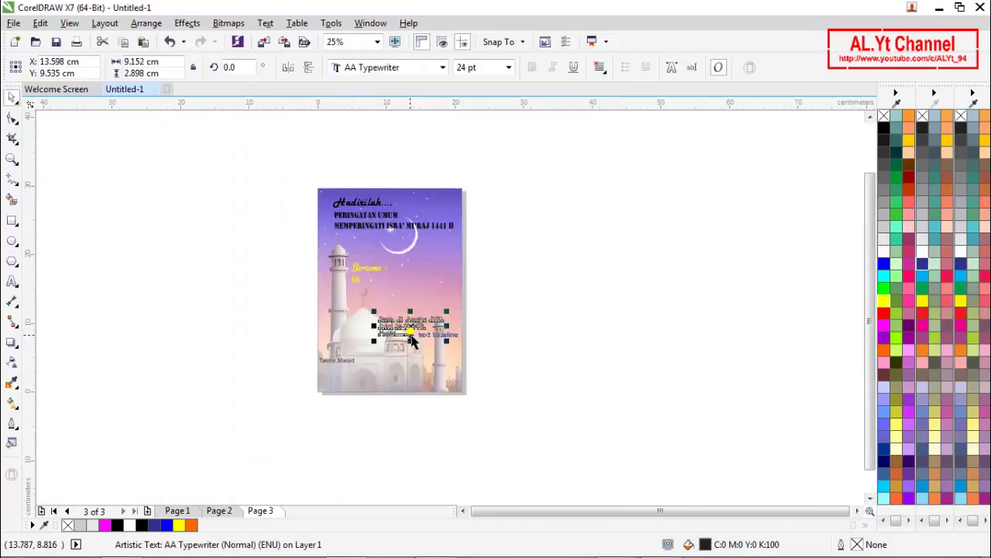
- Change the "PERINGATAN UMUM MEMPERINGATI ISRA' MI'RAJ 1441 H" heading to the Lemon/Milk (Bold) font
{"action": "scroll", "coordinate": [363, 220], "scroll_direction": "up", "scroll_amount": 2}
{"action": "left_click", "coordinate": [366, 233]}
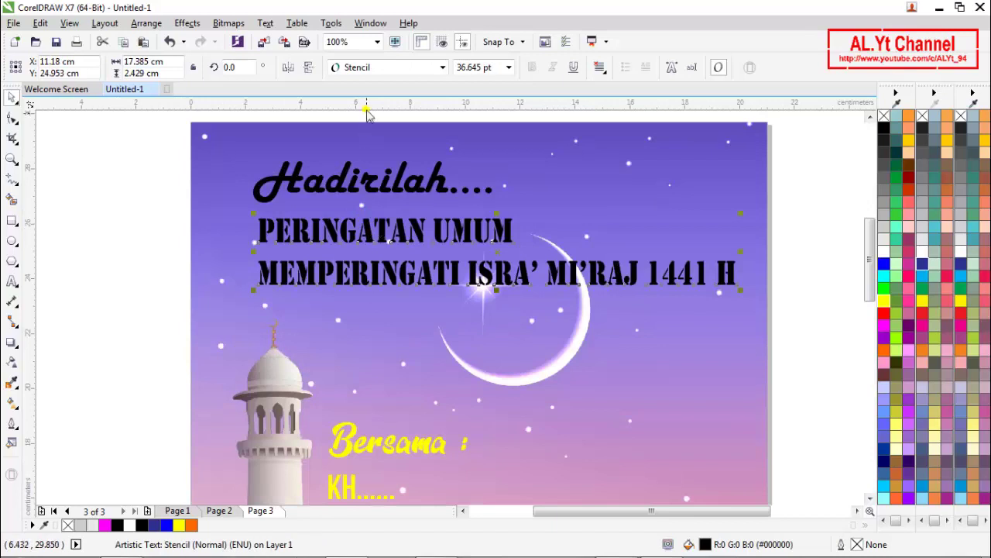
{"action": "left_click", "coordinate": [381, 68]}
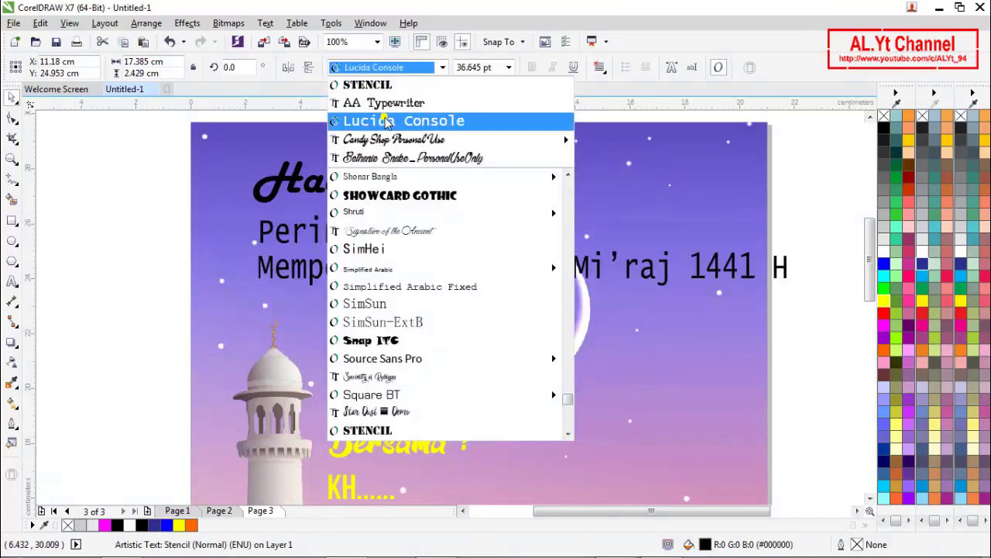
{"action": "type", "text": "Lemon/Milk"}
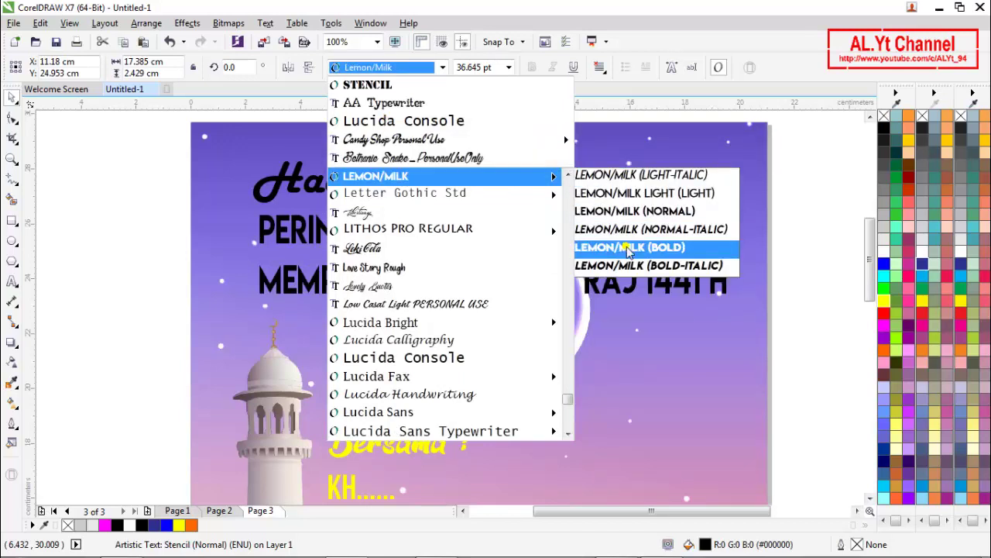
{"action": "left_click", "coordinate": [629, 247]}
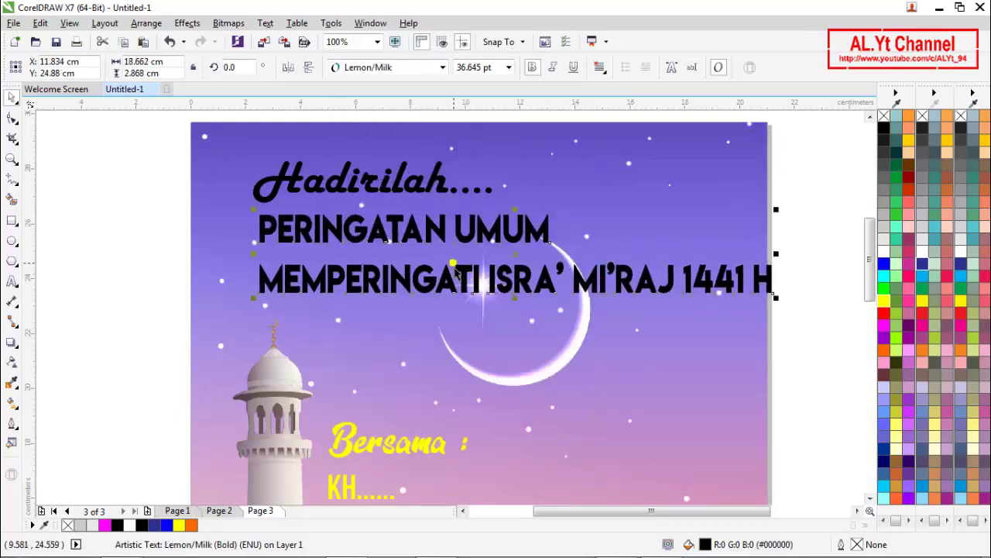
- Set the "PERINGATAN UMUM" heading to 30 pt and scale it up proportionally to about 16.6 cm wide
{"action": "left_click", "coordinate": [509, 68]}
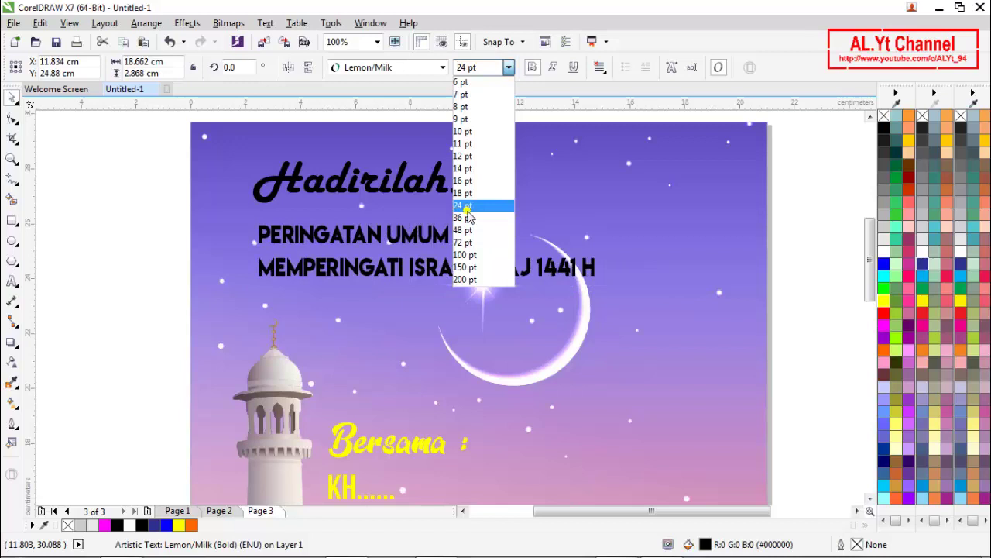
{"action": "left_click", "coordinate": [467, 206]}
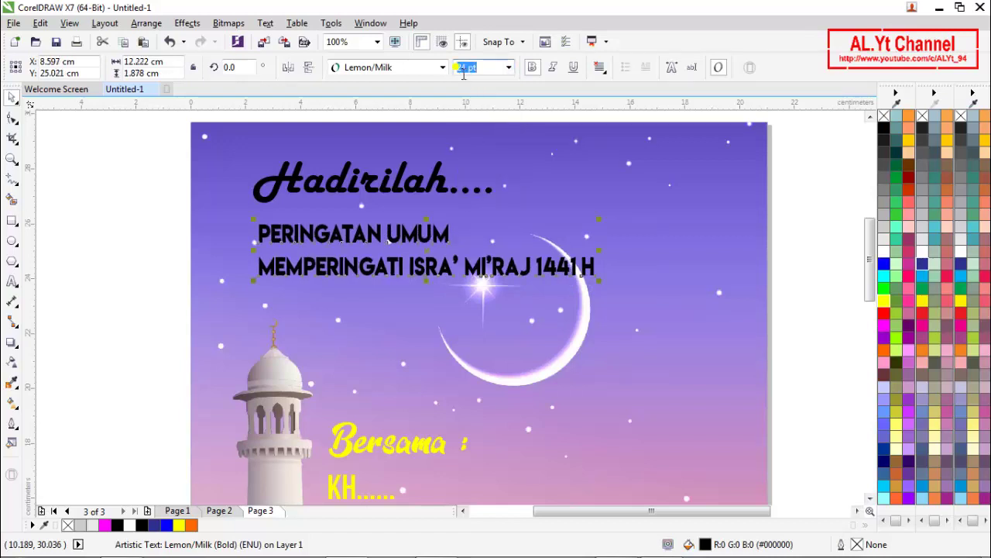
{"action": "double_click", "coordinate": [460, 75]}
{"action": "key", "text": "Return"}
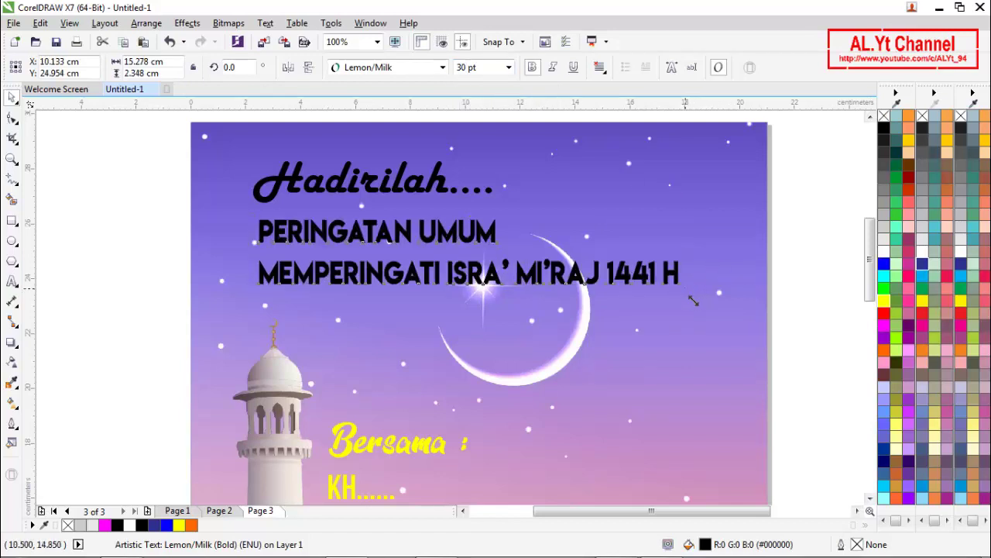
{"action": "left_click_drag", "start_coordinate": [693, 300], "coordinate": [719, 295]}
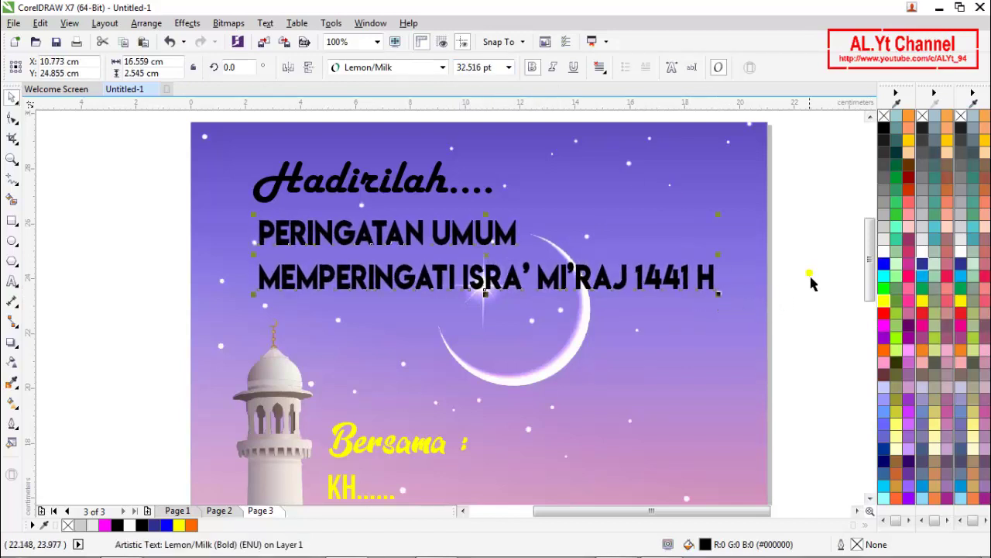
{"action": "left_click", "coordinate": [811, 282]}
- Set the date, time and "Masjid......" text to 30 pt and move it about 1.2 cm left and slightly upward
{"action": "scroll", "coordinate": [475, 288], "scroll_direction": "down", "scroll_amount": 3}
{"action": "scroll", "coordinate": [483, 399], "scroll_direction": "up", "scroll_amount": 1}
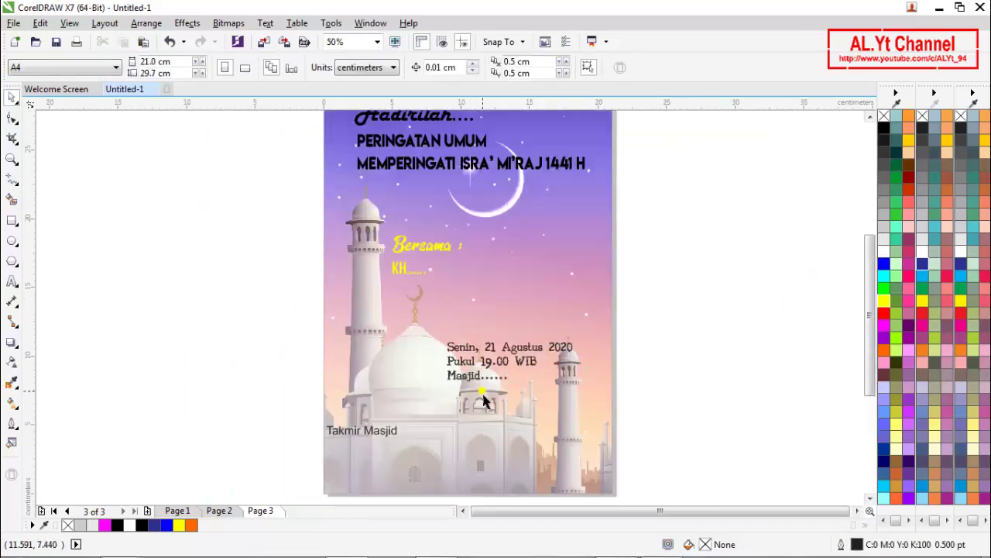
{"action": "left_click", "coordinate": [487, 369]}
{"action": "scroll", "coordinate": [551, 366], "scroll_direction": "up", "scroll_amount": 1}
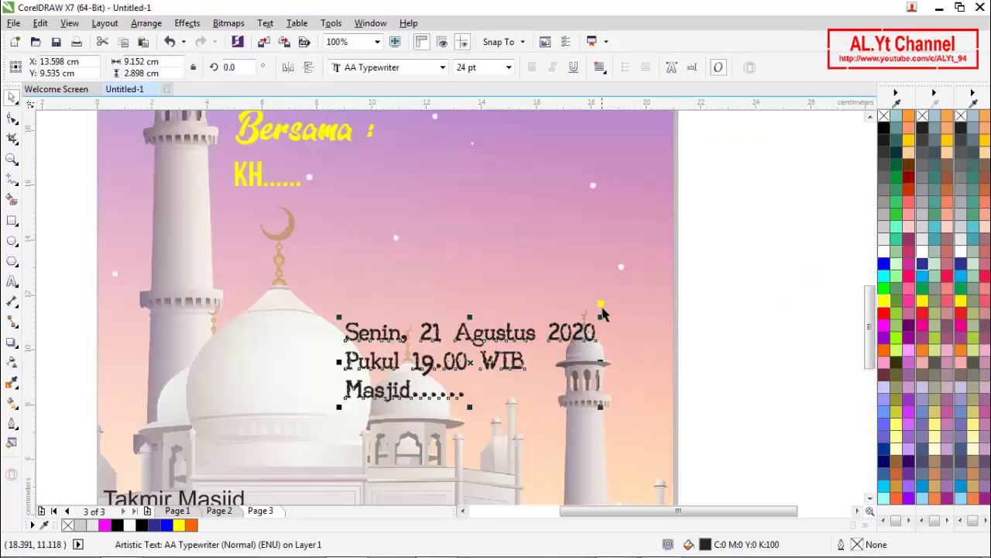
{"action": "left_click", "coordinate": [508, 67]}
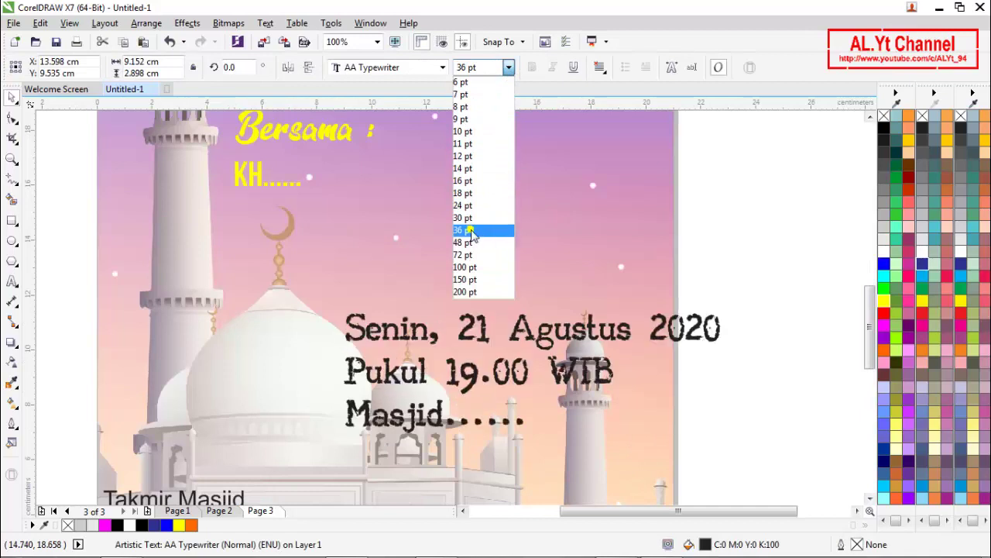
{"action": "left_click", "coordinate": [470, 221]}
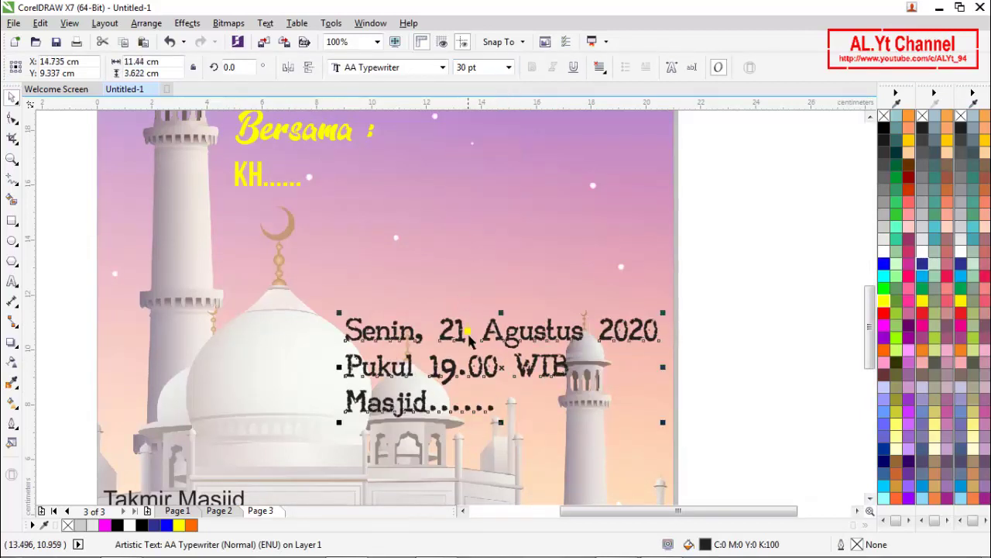
{"action": "left_click_drag", "start_coordinate": [471, 380], "coordinate": [444, 372]}
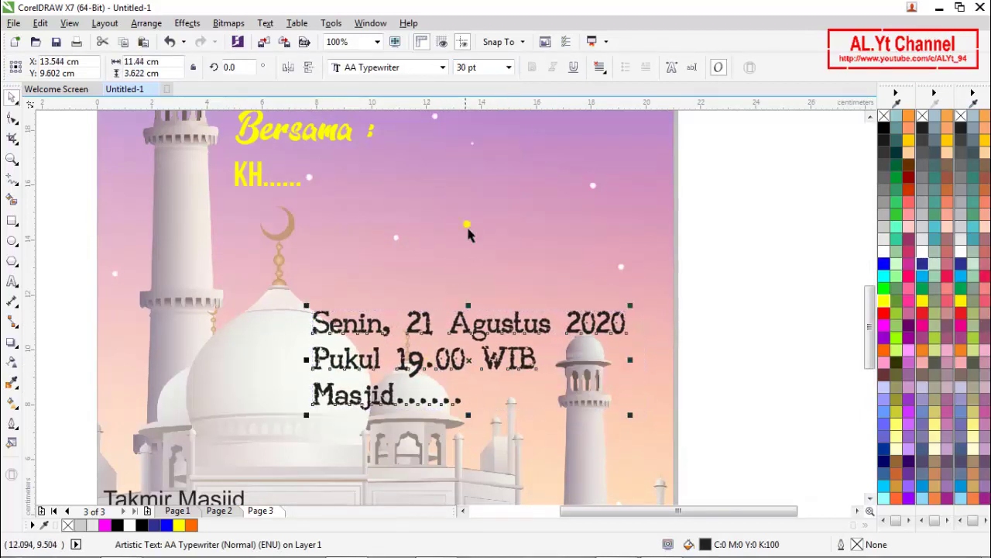
{"action": "left_click", "coordinate": [440, 68]}
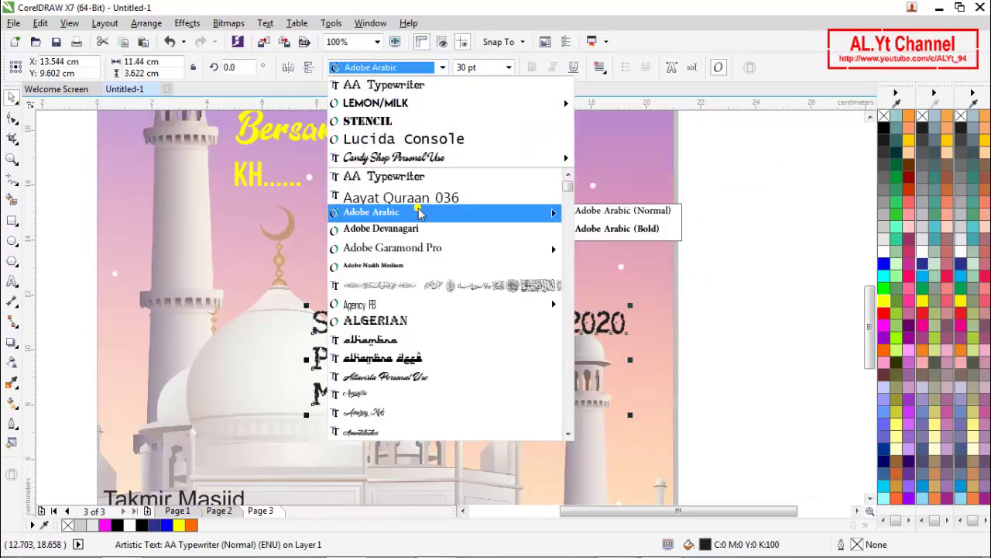
{"action": "left_click", "coordinate": [723, 164]}
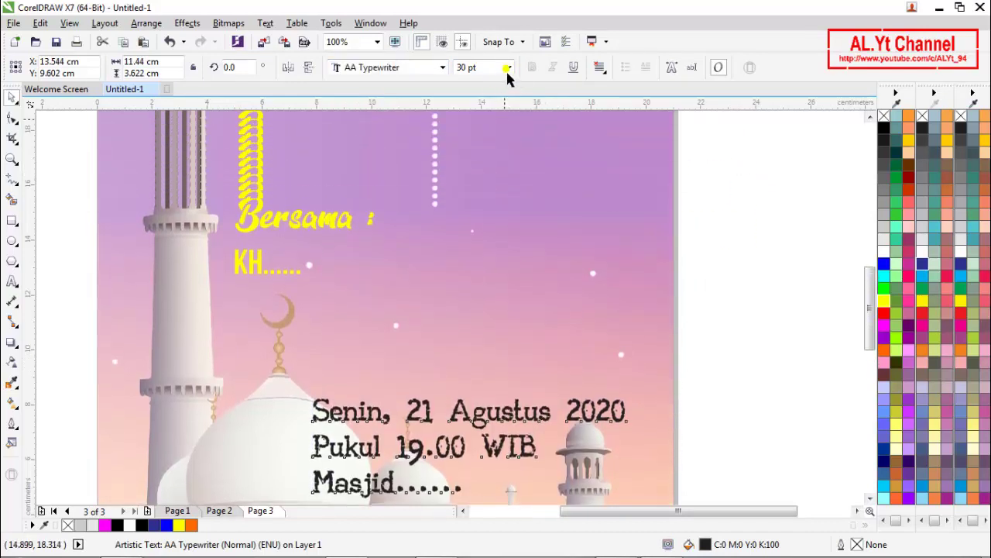
{"action": "scroll", "coordinate": [517, 138], "scroll_direction": "up", "scroll_amount": 1}
{"action": "key", "text": "Escape"}
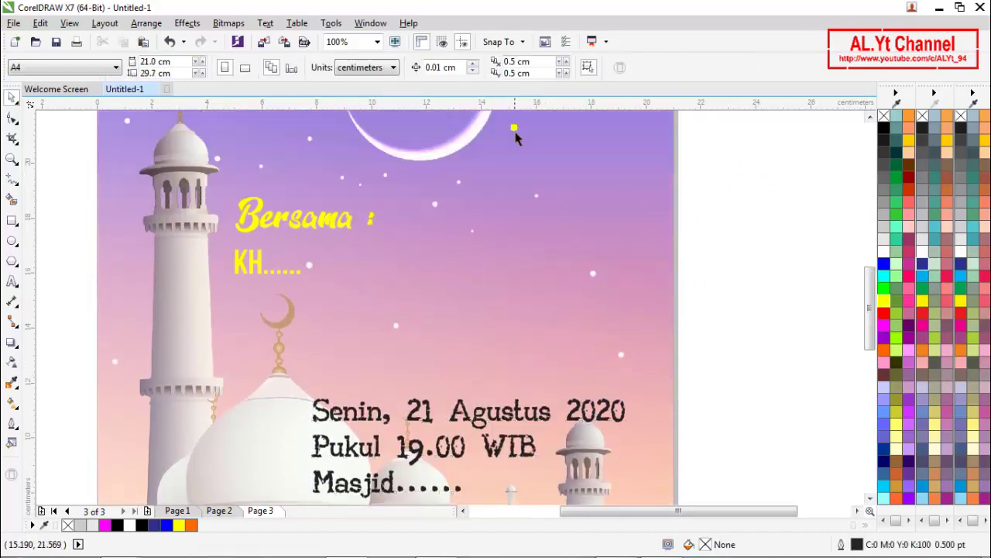
- Set the date, time and "Masjid......" text to 24 pt
{"action": "left_click", "coordinate": [603, 420]}
{"action": "left_click", "coordinate": [507, 68]}
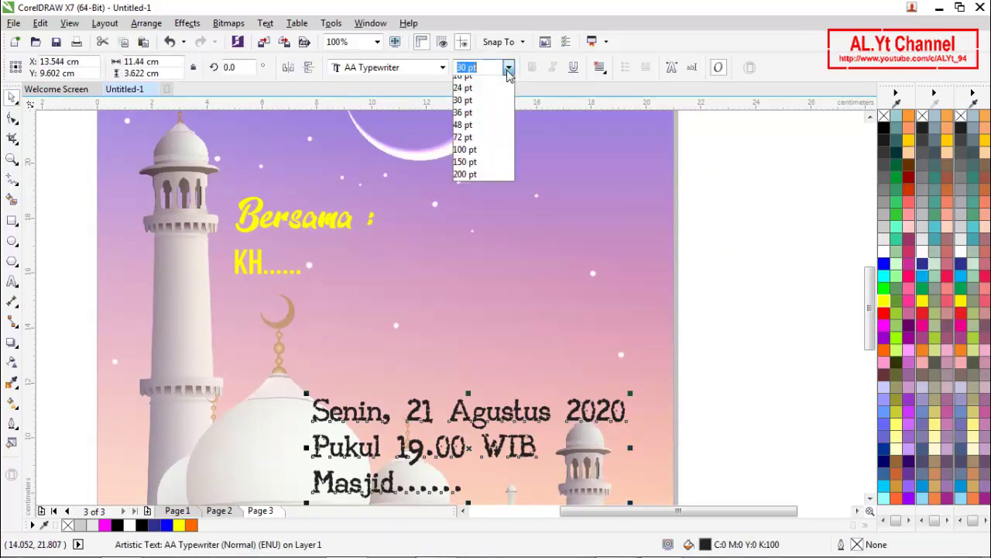
{"action": "left_click", "coordinate": [480, 206]}
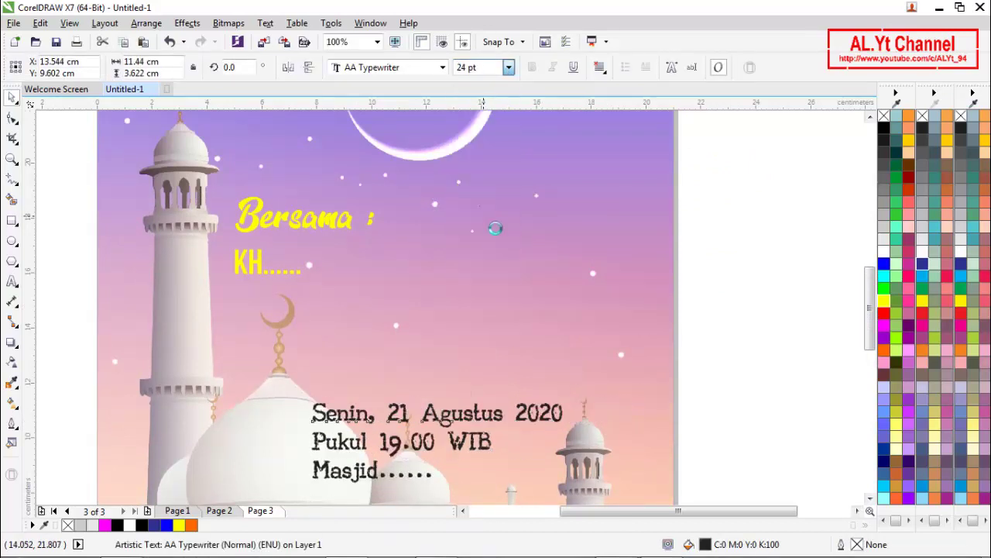
- Change the "Takmir Masjid" text to the Lemon/Milk (Bold) font
{"action": "scroll", "coordinate": [486, 225], "scroll_direction": "down", "scroll_amount": 2}
{"action": "scroll", "coordinate": [338, 426], "scroll_direction": "up", "scroll_amount": 2}
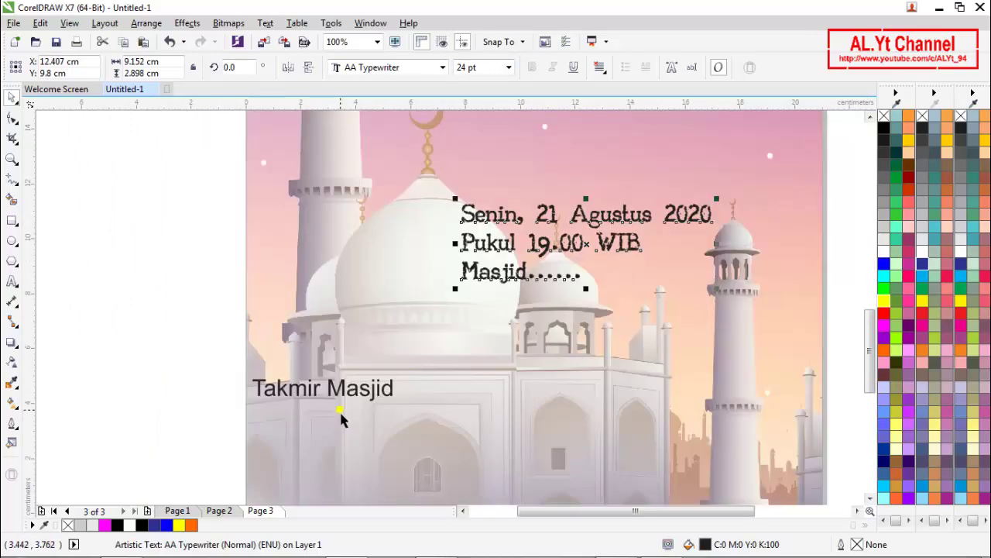
{"action": "left_click", "coordinate": [343, 393]}
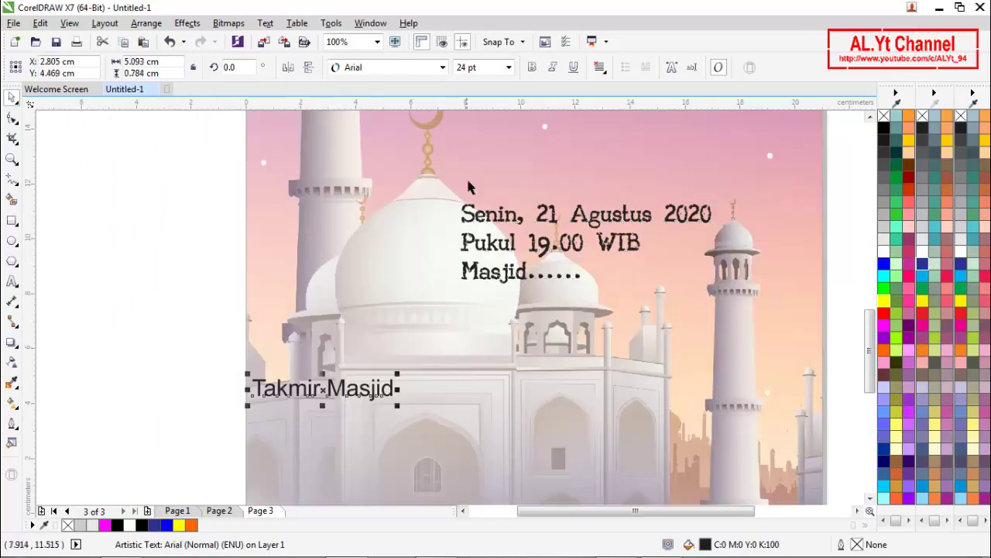
{"action": "left_click", "coordinate": [433, 69]}
{"action": "mouse_move", "coordinate": [414, 125]}
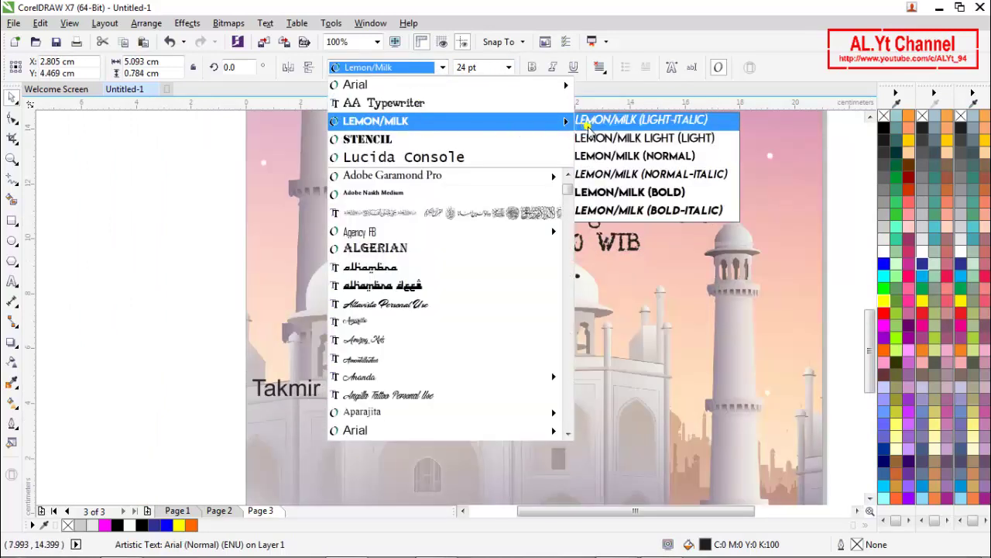
{"action": "left_click", "coordinate": [610, 198]}
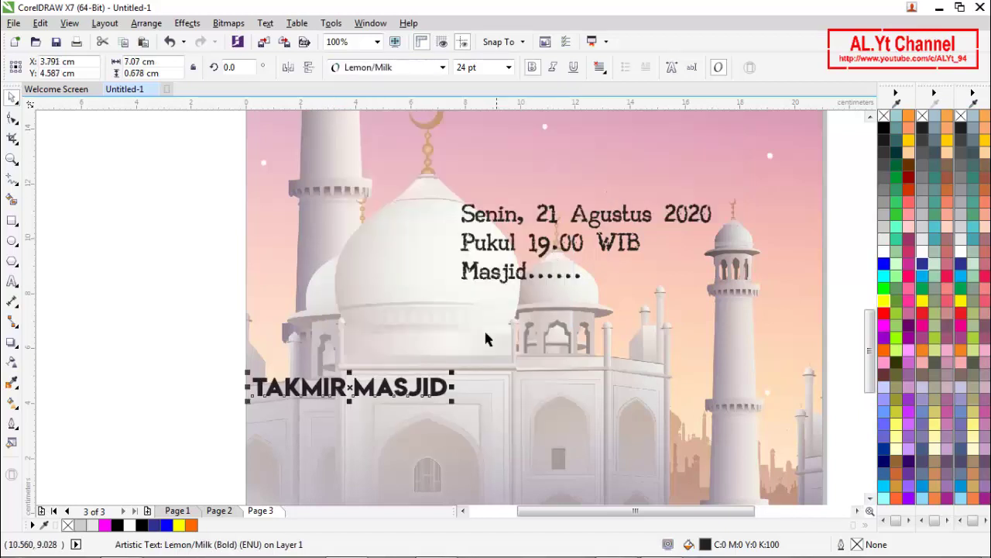
- Scale the "TAKMIR MASJID" text up proportionally to about 9.35 cm wide and move it about 1 cm right and 0.6 cm down
{"action": "left_click_drag", "start_coordinate": [459, 417], "coordinate": [513, 404]}
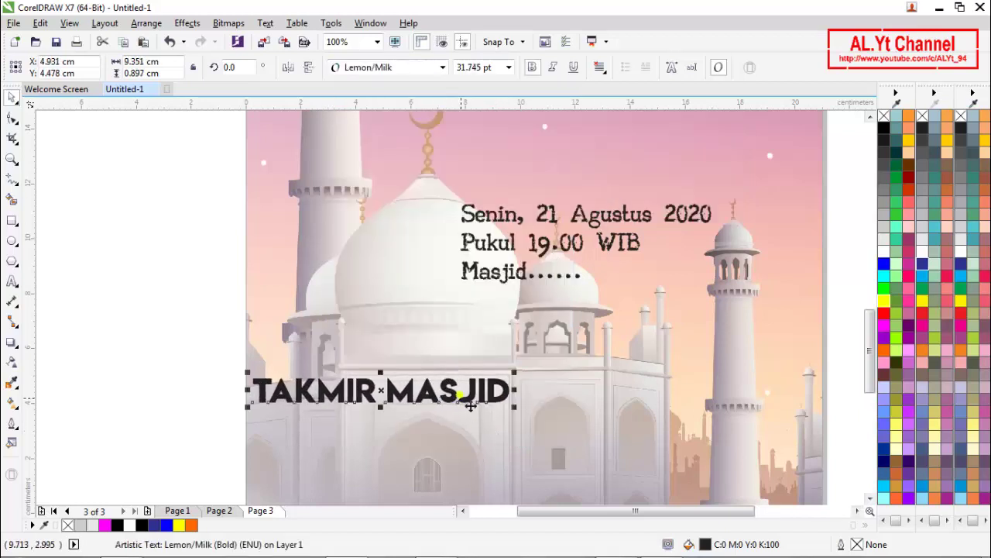
{"action": "scroll", "coordinate": [356, 376], "scroll_direction": "down", "scroll_amount": 1}
{"action": "scroll", "coordinate": [399, 429], "scroll_direction": "up", "scroll_amount": 1}
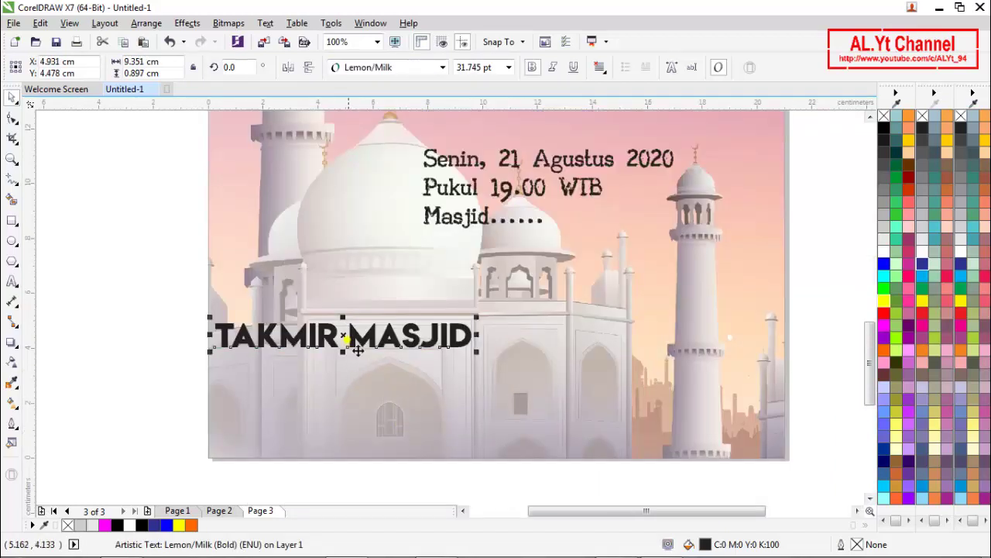
{"action": "left_click_drag", "start_coordinate": [358, 350], "coordinate": [385, 367]}
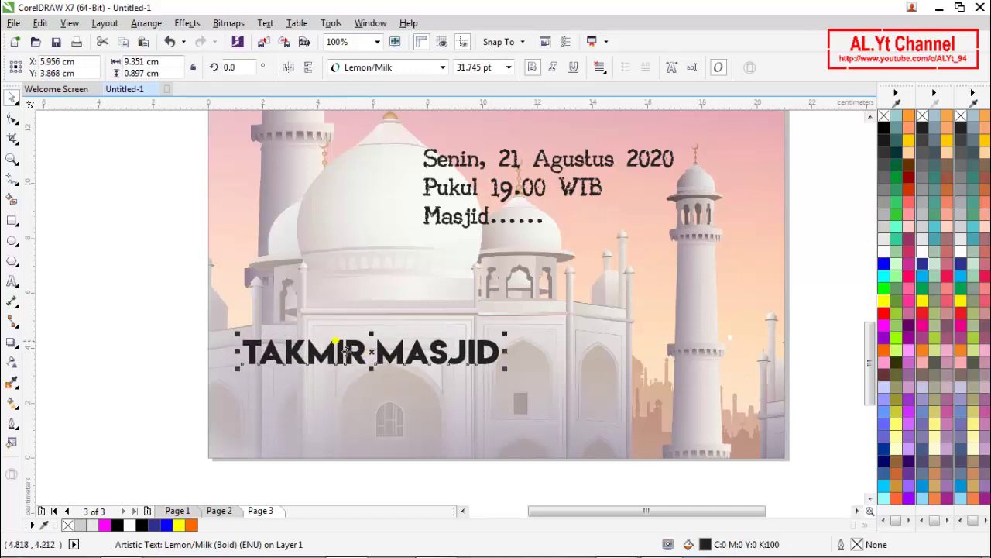
- Add a second line reading "......" below "TAKMIR MASJID" in the same text object
{"action": "scroll", "coordinate": [349, 352], "scroll_direction": "down", "scroll_amount": 1}
{"action": "scroll", "coordinate": [405, 369], "scroll_direction": "up", "scroll_amount": 2}
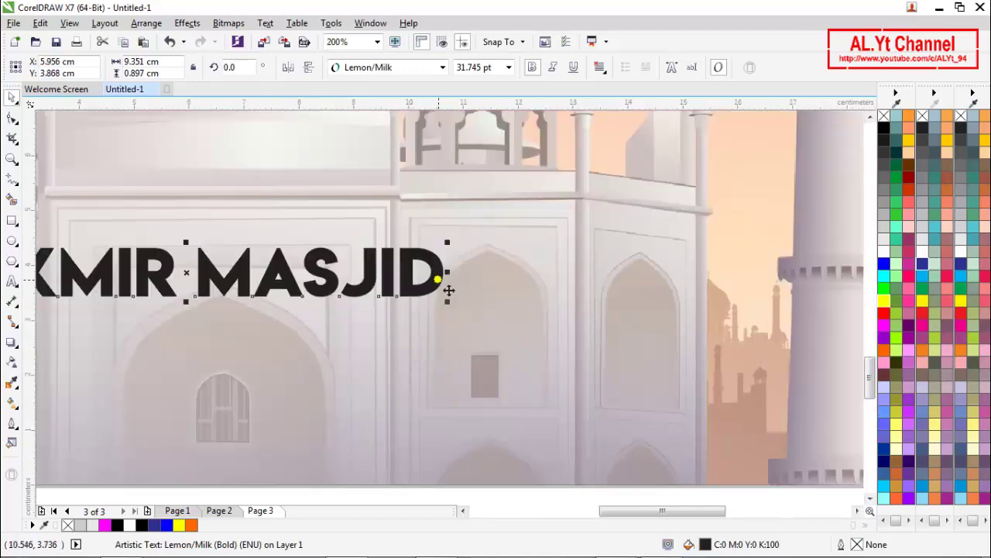
{"action": "double_click", "coordinate": [448, 290]}
{"action": "key", "text": "Home"}
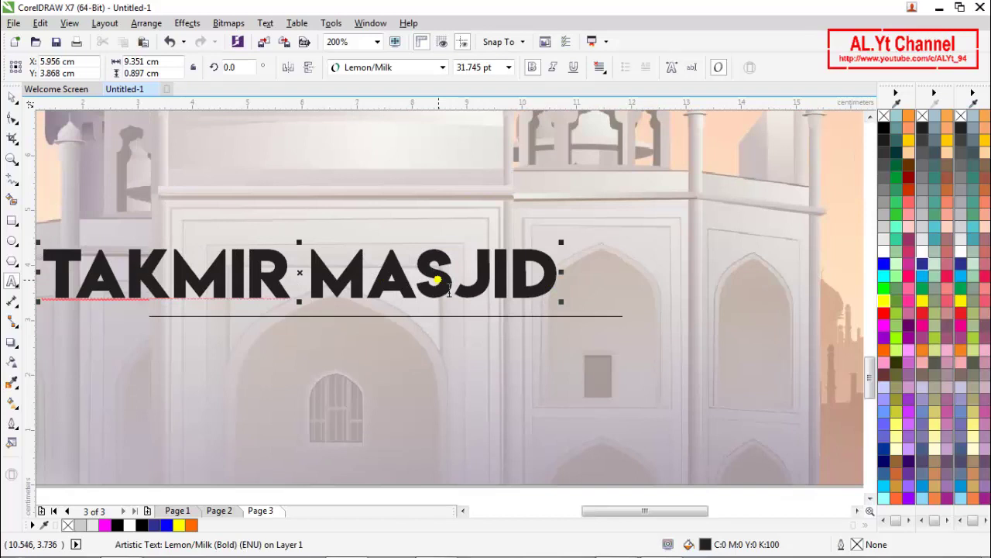
{"action": "type", "text": "......"}
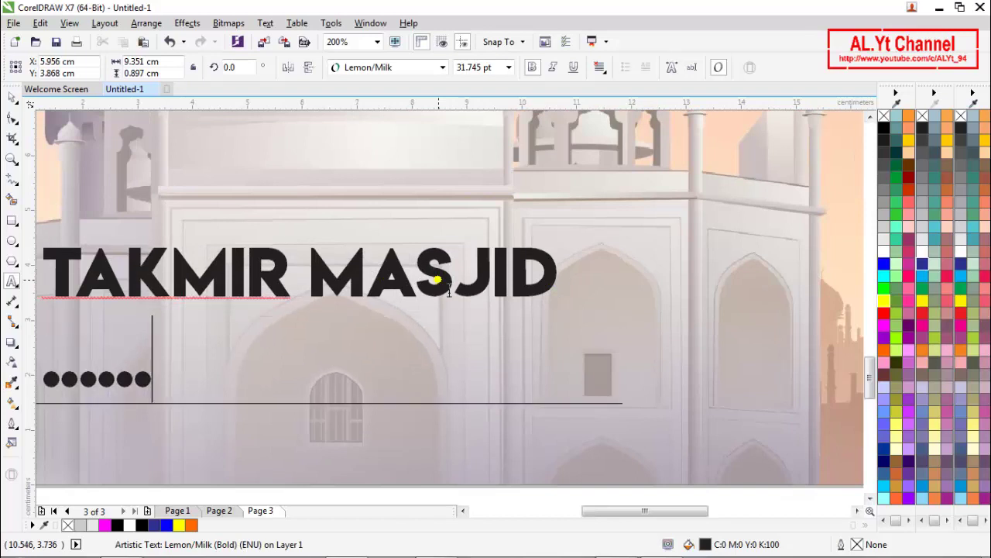
{"action": "scroll", "coordinate": [429, 255], "scroll_direction": "down", "scroll_amount": 2}
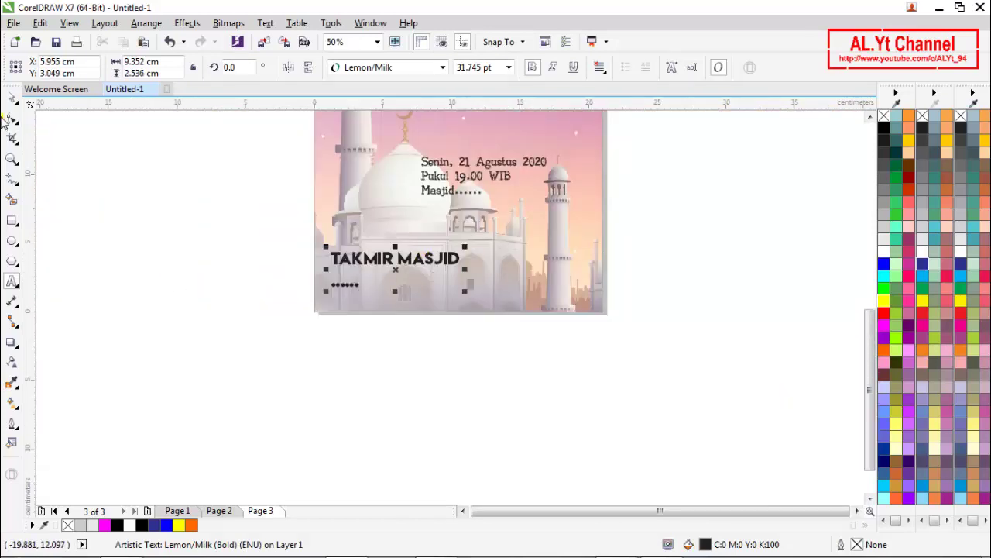
{"action": "left_click", "coordinate": [13, 97]}
{"action": "left_click", "coordinate": [143, 200]}
{"action": "scroll", "coordinate": [447, 277], "scroll_direction": "down", "scroll_amount": 3}
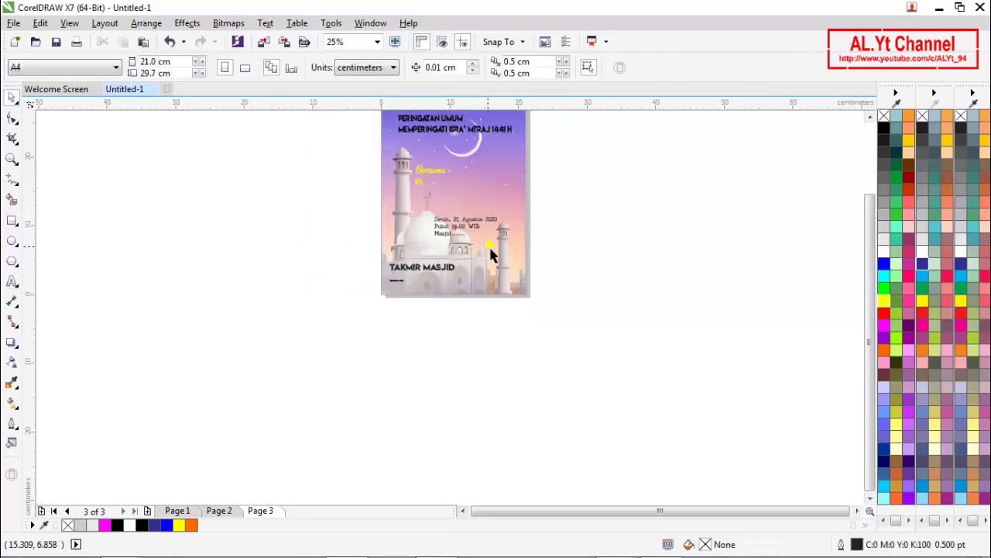
{"action": "scroll", "coordinate": [515, 182], "scroll_direction": "up", "scroll_amount": 3}
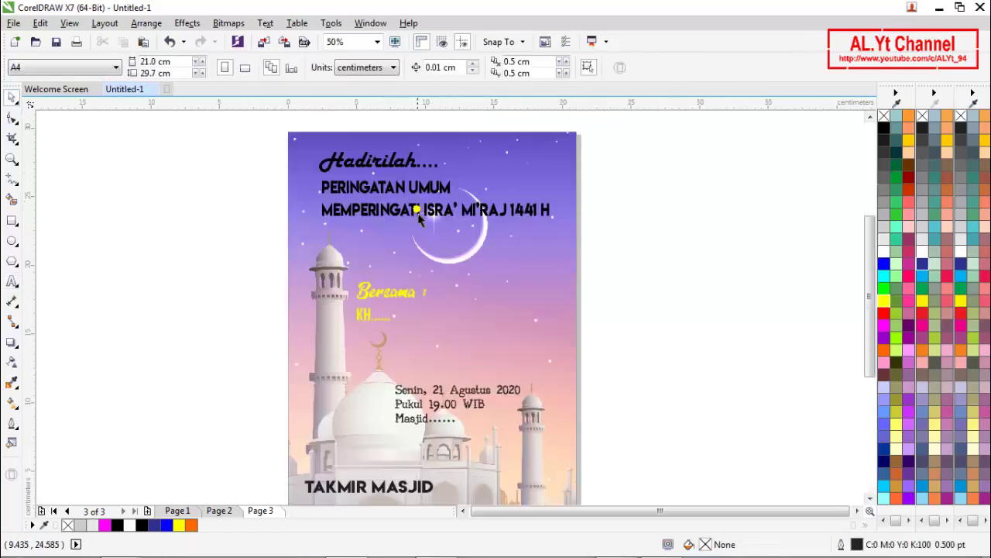
{"action": "left_click", "coordinate": [411, 220]}
{"action": "left_click", "coordinate": [693, 225]}
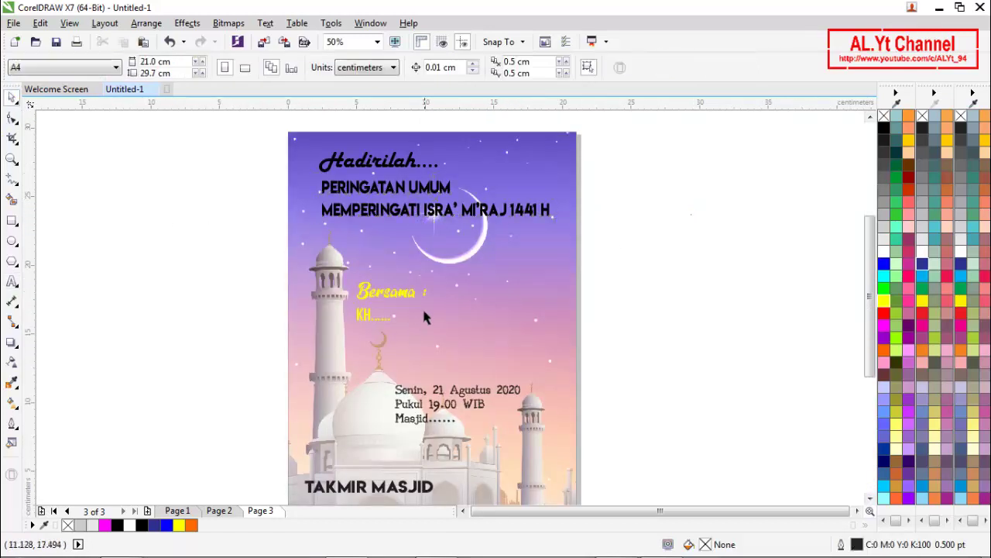
{"action": "scroll", "coordinate": [422, 310], "scroll_direction": "up", "scroll_amount": 1}
{"action": "scroll", "coordinate": [405, 324], "scroll_direction": "down", "scroll_amount": 3}
{"action": "scroll", "coordinate": [395, 277], "scroll_direction": "up", "scroll_amount": 3}
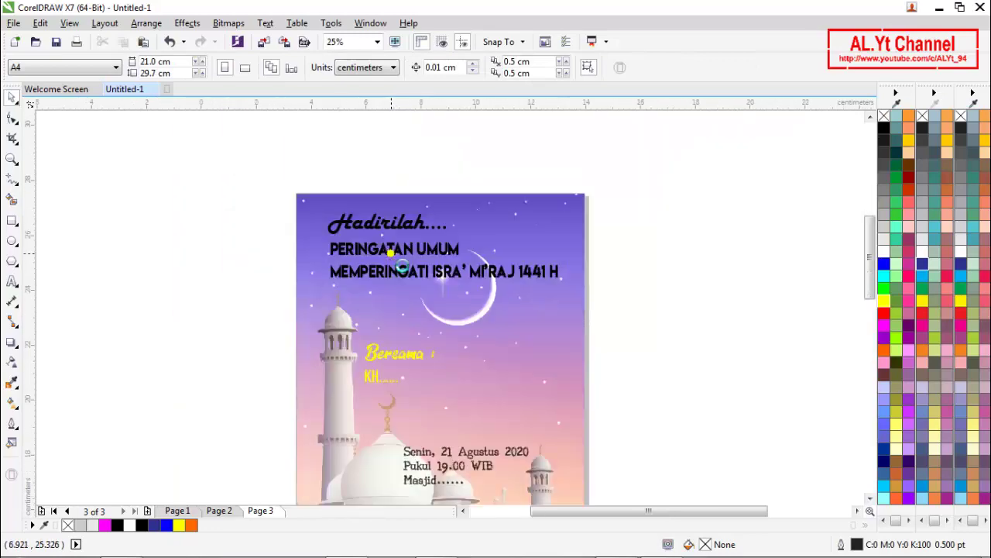
- Try blue and dark blue fills on the "Hadirilah...." text, and settle on a white fill
{"action": "left_click", "coordinate": [374, 199]}
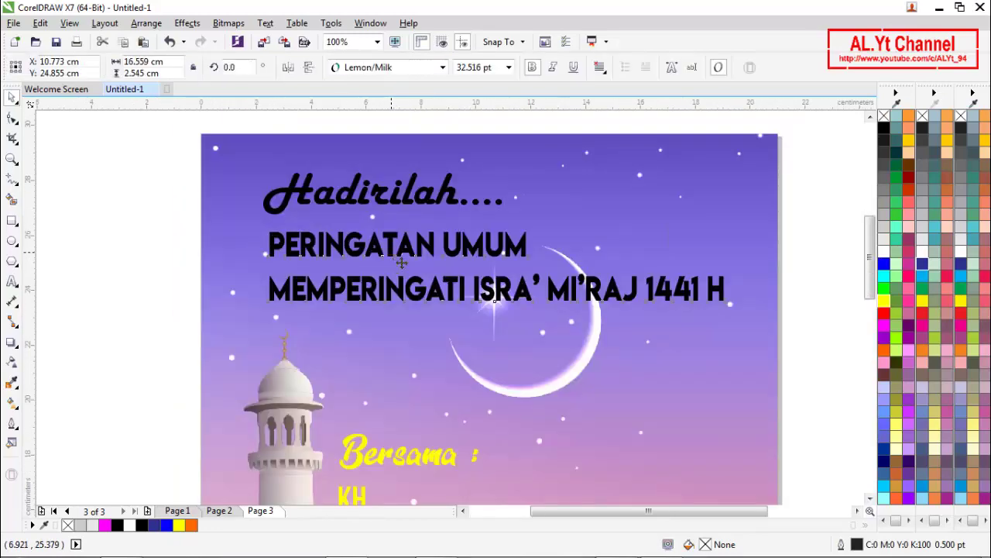
{"action": "left_click", "coordinate": [374, 197]}
{"action": "left_click", "coordinate": [882, 264]}
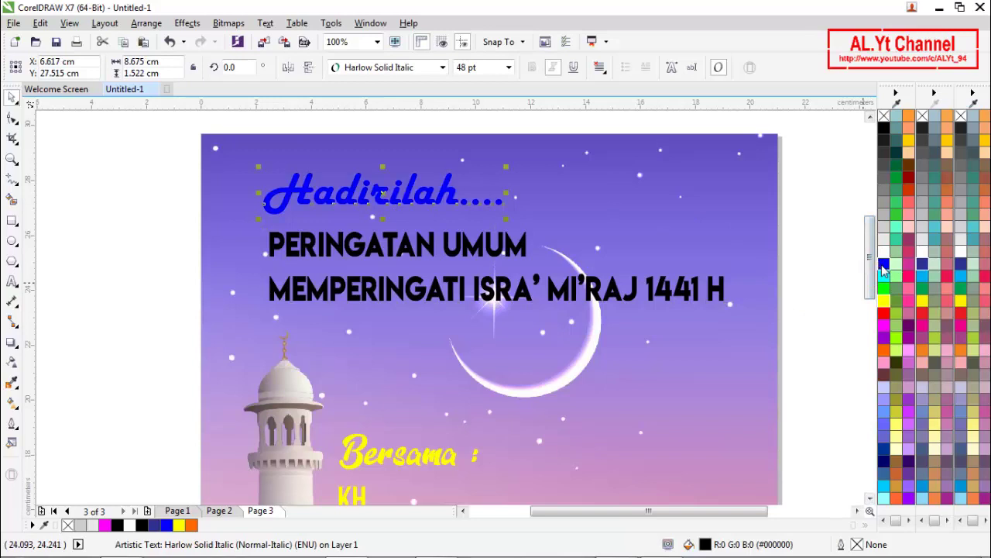
{"action": "left_click", "coordinate": [921, 264]}
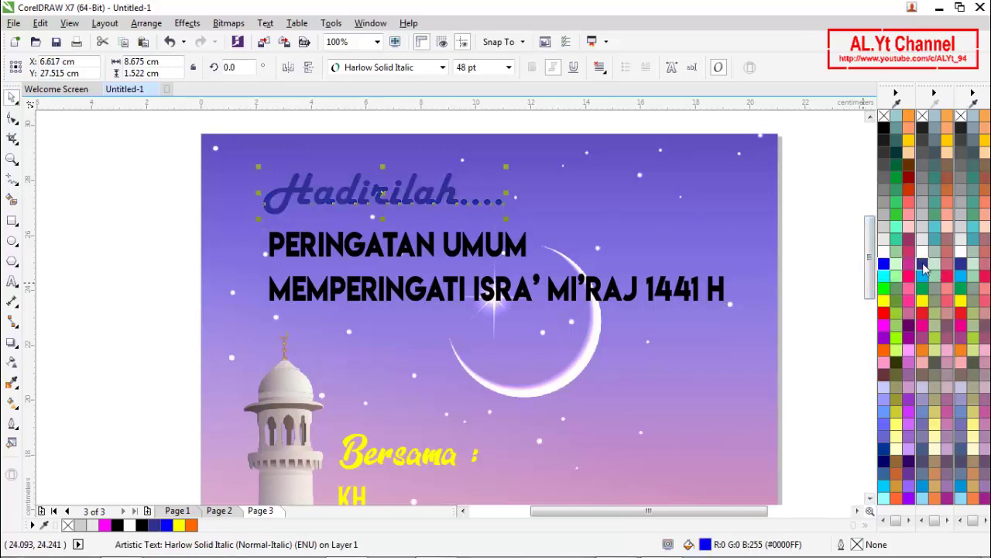
{"action": "left_click", "coordinate": [885, 352]}
{"action": "left_click", "coordinate": [884, 251]}
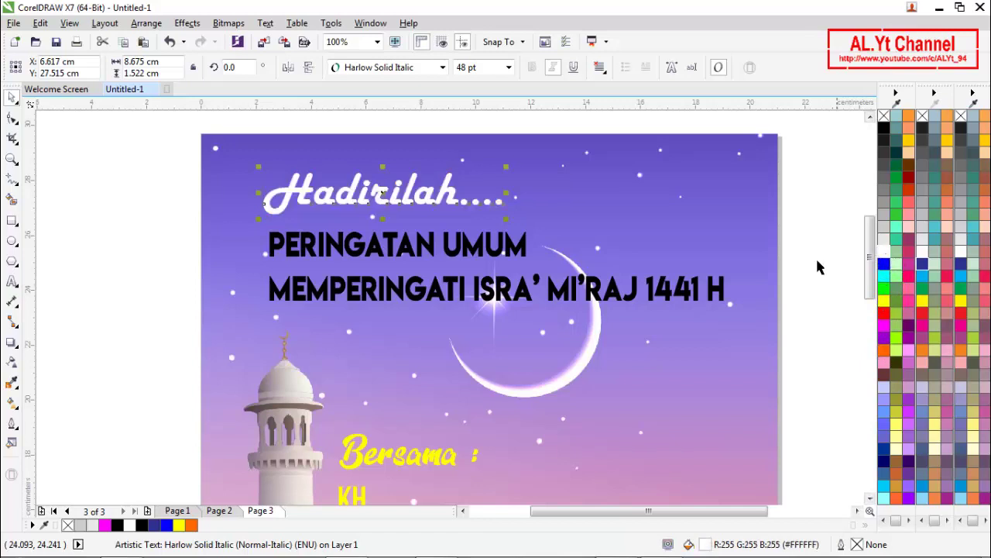
- Apply a one-step white outside contour with an offset of about 0.1 cm to the "PERINGATAN UMUM" heading
{"action": "scroll", "coordinate": [286, 218], "scroll_direction": "up", "scroll_amount": 2}
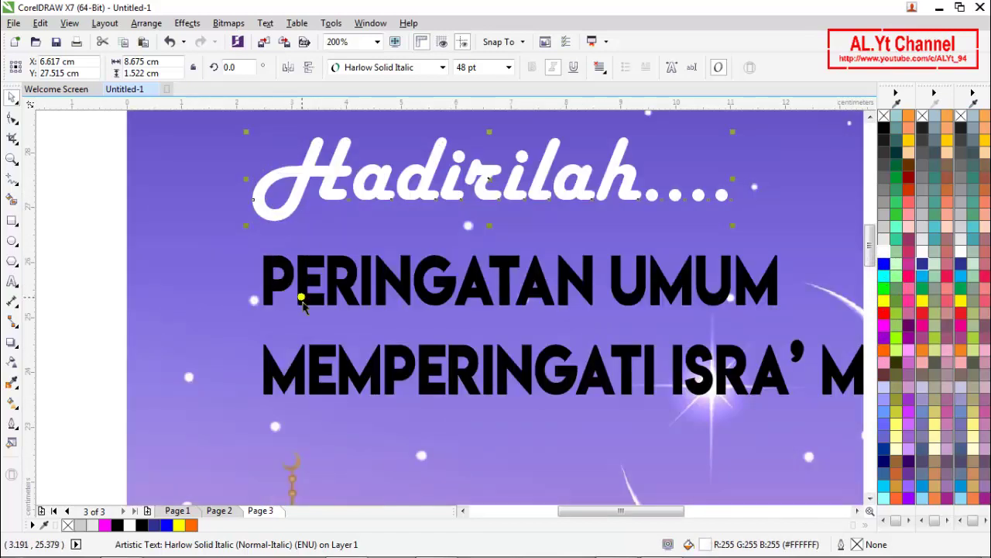
{"action": "left_click", "coordinate": [289, 292]}
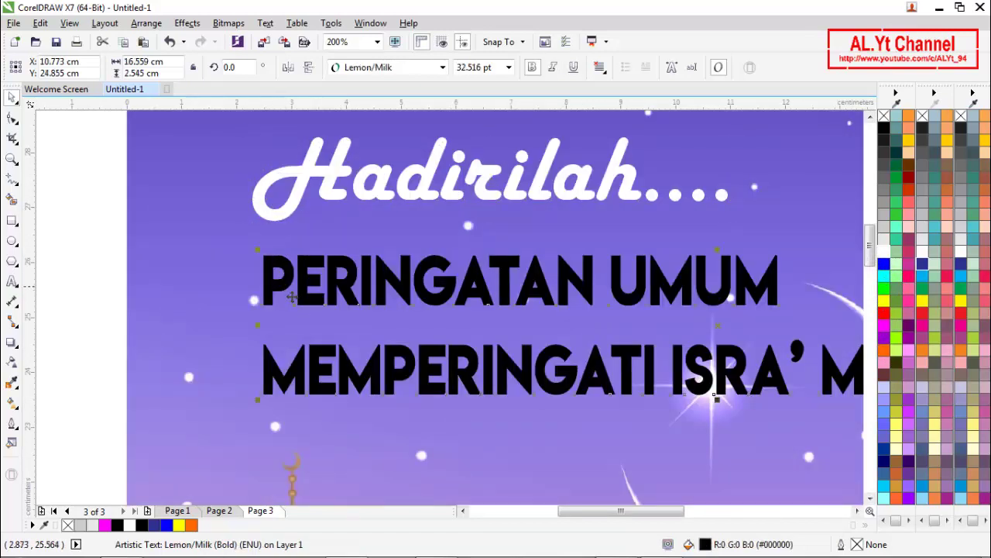
{"action": "left_click", "coordinate": [16, 348]}
{"action": "left_click", "coordinate": [56, 366]}
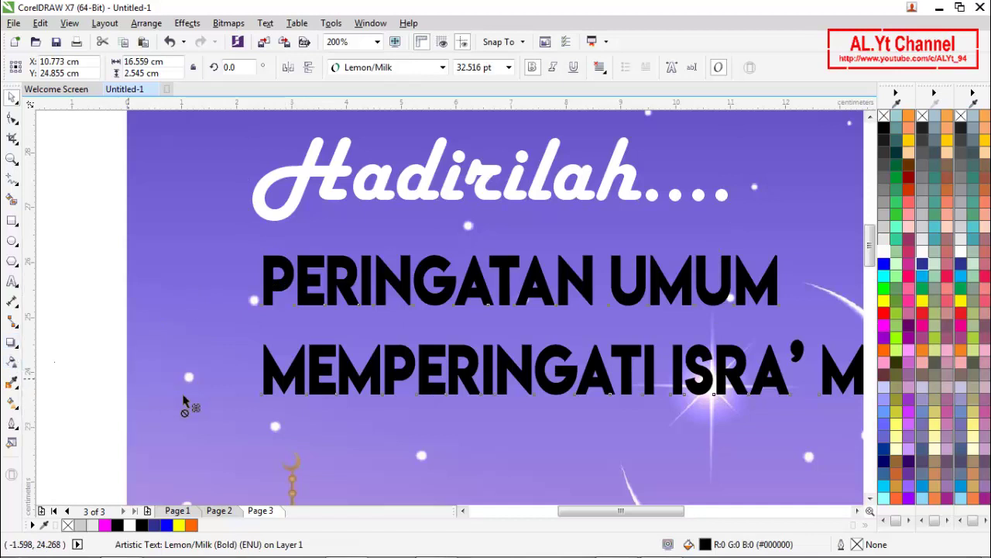
{"action": "scroll", "coordinate": [264, 408], "scroll_direction": "up", "scroll_amount": 1}
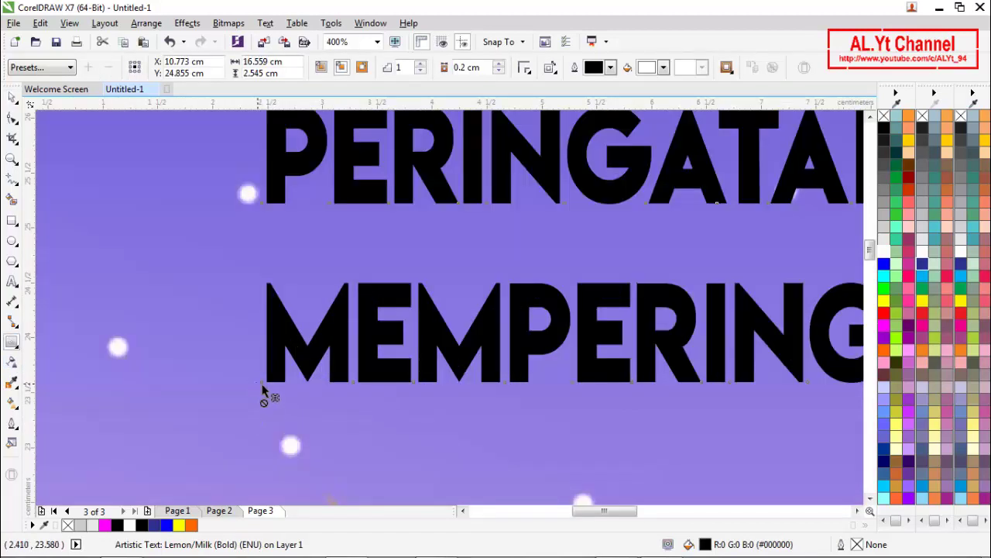
{"action": "left_click_drag", "start_coordinate": [255, 387], "coordinate": [259, 378]}
{"action": "scroll", "coordinate": [260, 364], "scroll_direction": "up", "scroll_amount": 1}
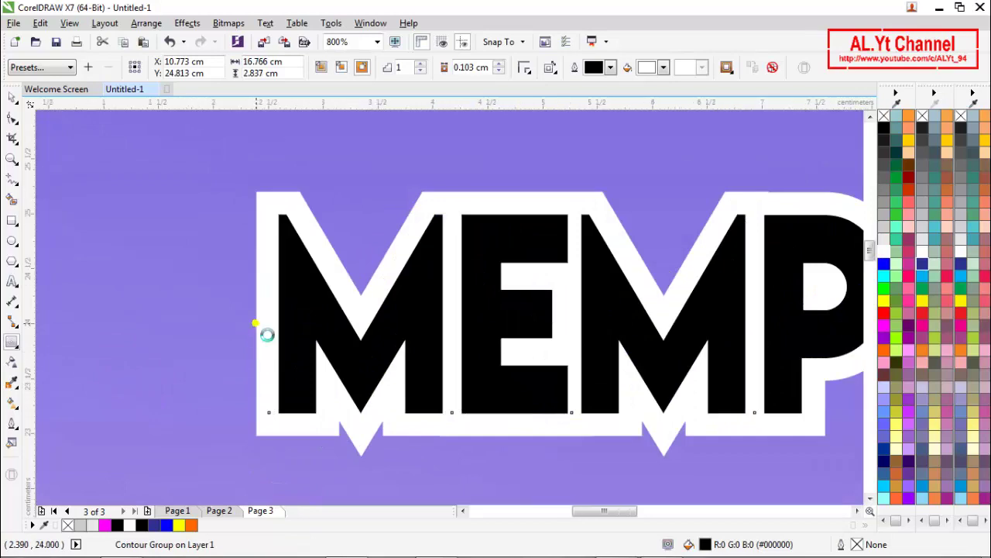
- Reduce the contour offset around the "PERINGATAN UMUM" heading to about 0.02 cm and leave the Contour tool
{"action": "scroll", "coordinate": [258, 303], "scroll_direction": "down", "scroll_amount": 2}
{"action": "scroll", "coordinate": [257, 288], "scroll_direction": "up", "scroll_amount": 3}
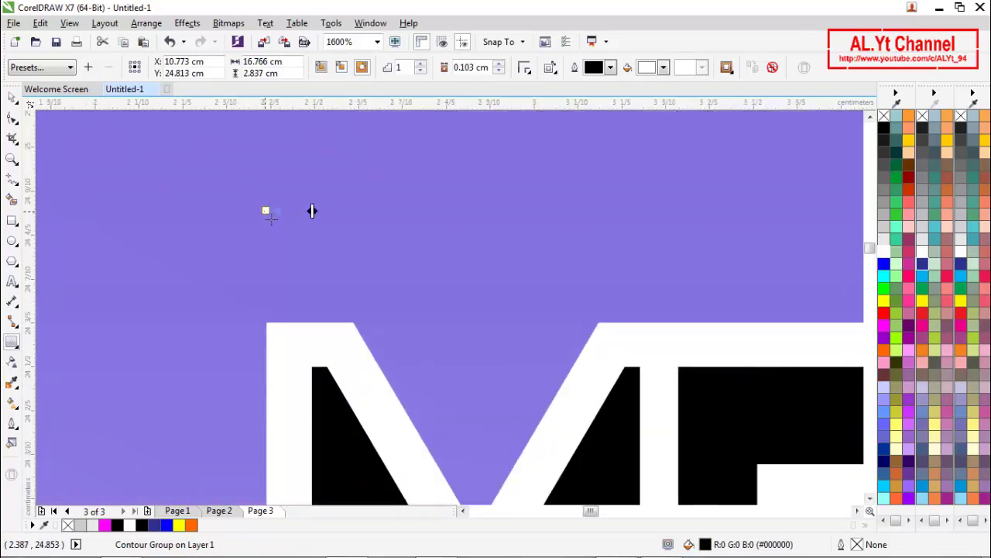
{"action": "left_click_drag", "start_coordinate": [311, 211], "coordinate": [296, 230]}
{"action": "scroll", "coordinate": [247, 244], "scroll_direction": "down", "scroll_amount": 2}
{"action": "scroll", "coordinate": [247, 246], "scroll_direction": "down", "scroll_amount": 1}
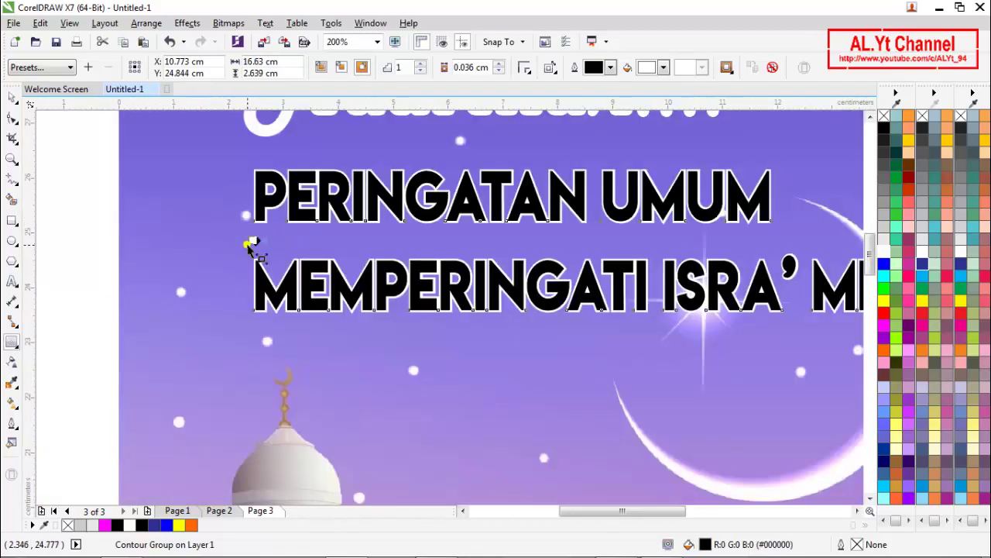
{"action": "scroll", "coordinate": [242, 244], "scroll_direction": "up", "scroll_amount": 3}
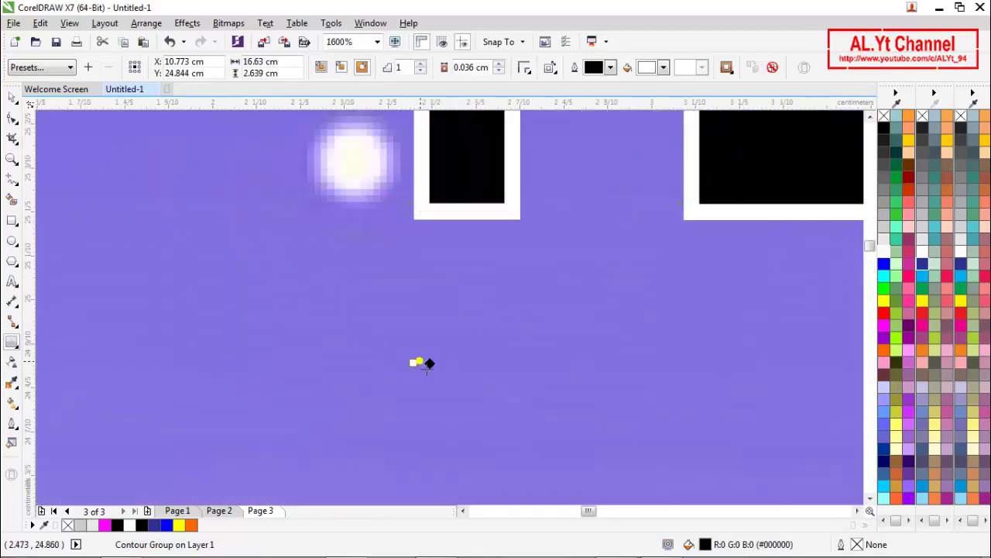
{"action": "scroll", "coordinate": [423, 369], "scroll_direction": "up", "scroll_amount": 2}
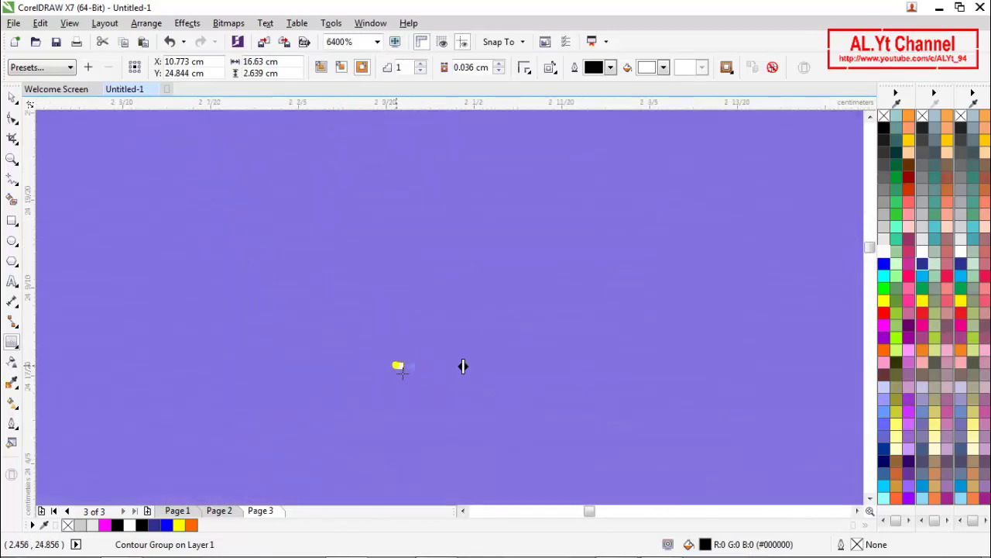
{"action": "scroll", "coordinate": [372, 349], "scroll_direction": "down", "scroll_amount": 6}
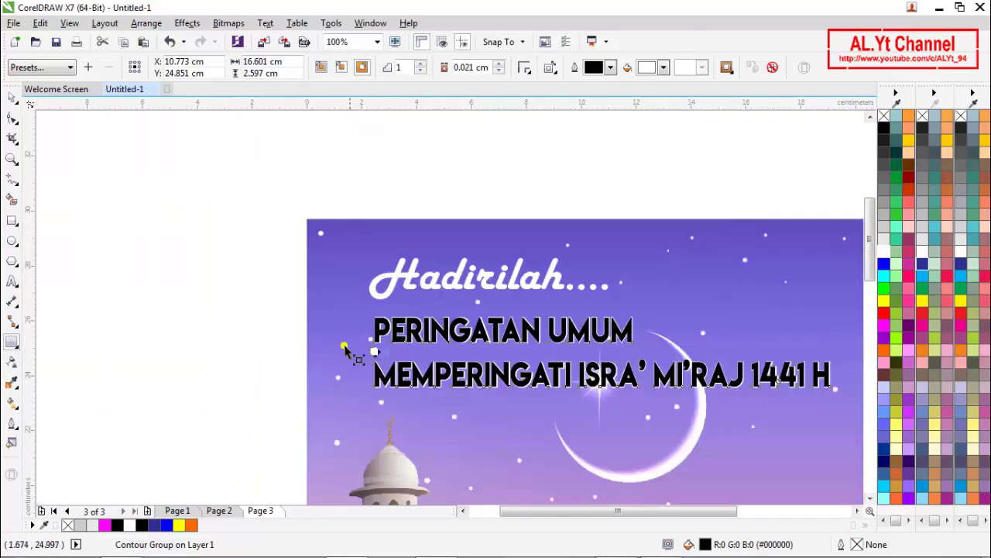
{"action": "left_click", "coordinate": [11, 97]}
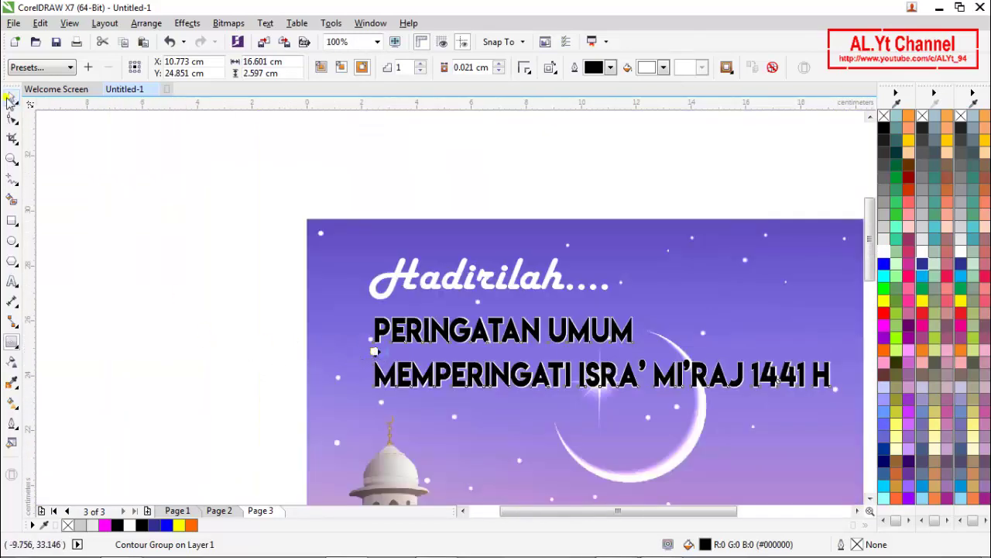
- Fill the date, time and place text with pure black
{"action": "left_click", "coordinate": [183, 190]}
{"action": "scroll", "coordinate": [183, 190], "scroll_direction": "down", "scroll_amount": 2}
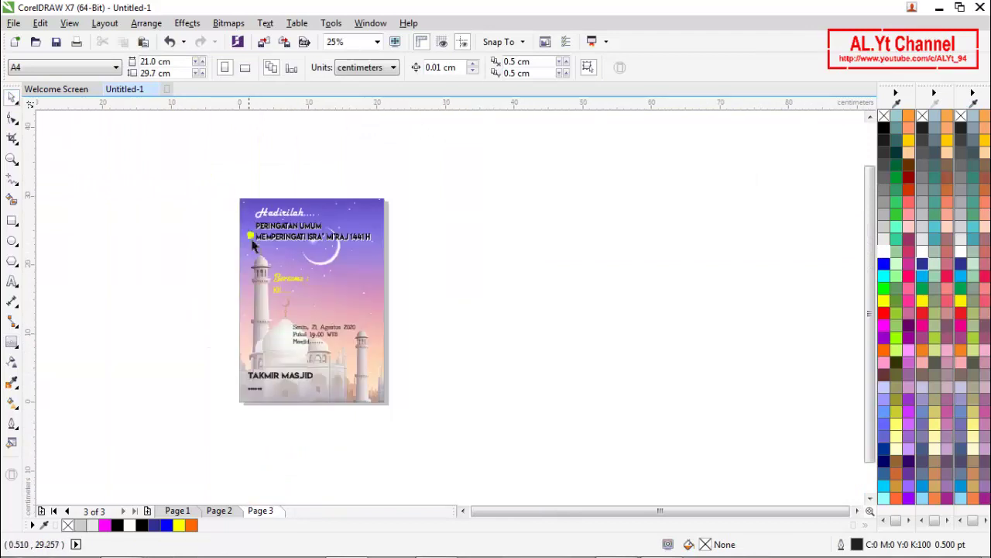
{"action": "scroll", "coordinate": [280, 415], "scroll_direction": "up", "scroll_amount": 1}
{"action": "scroll", "coordinate": [303, 310], "scroll_direction": "up", "scroll_amount": 1}
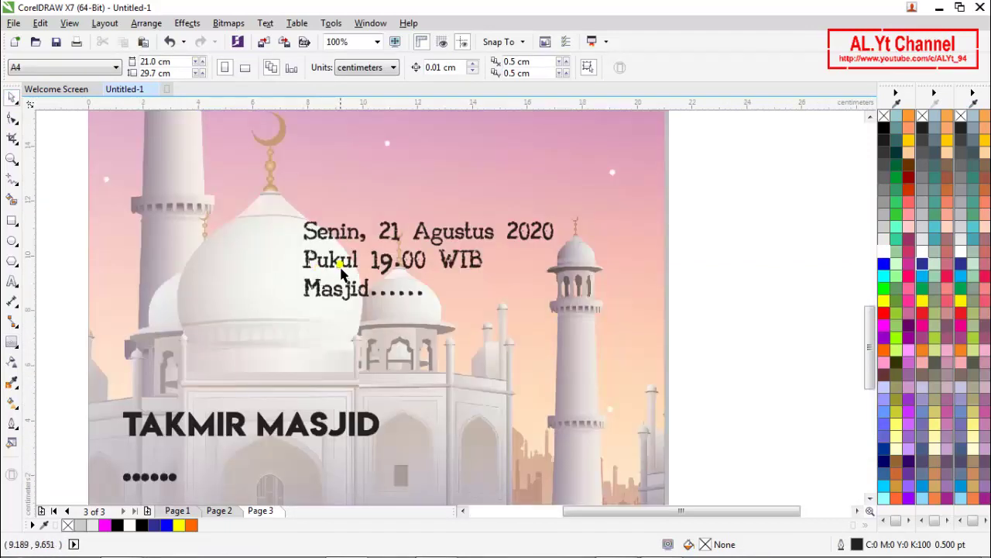
{"action": "left_click", "coordinate": [348, 273]}
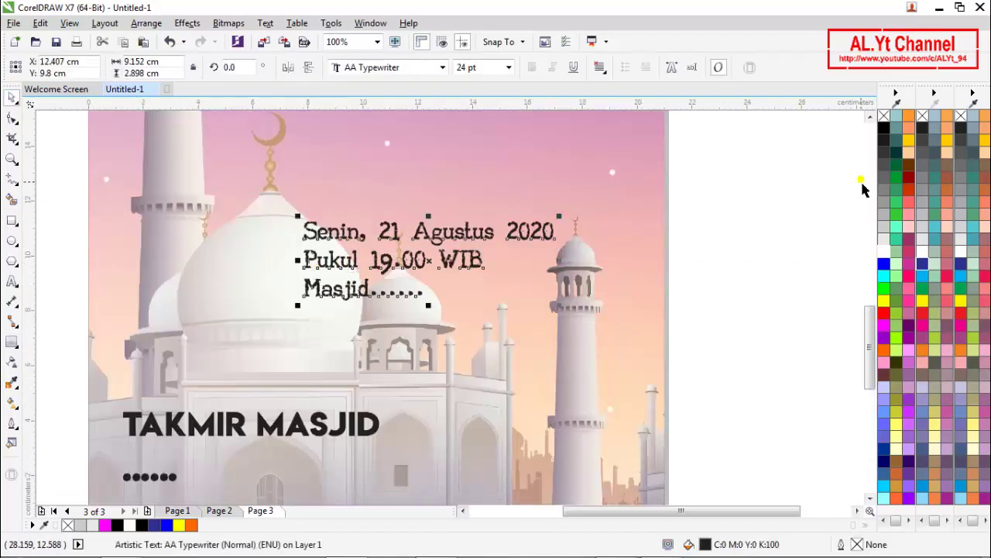
{"action": "right_click", "coordinate": [885, 128]}
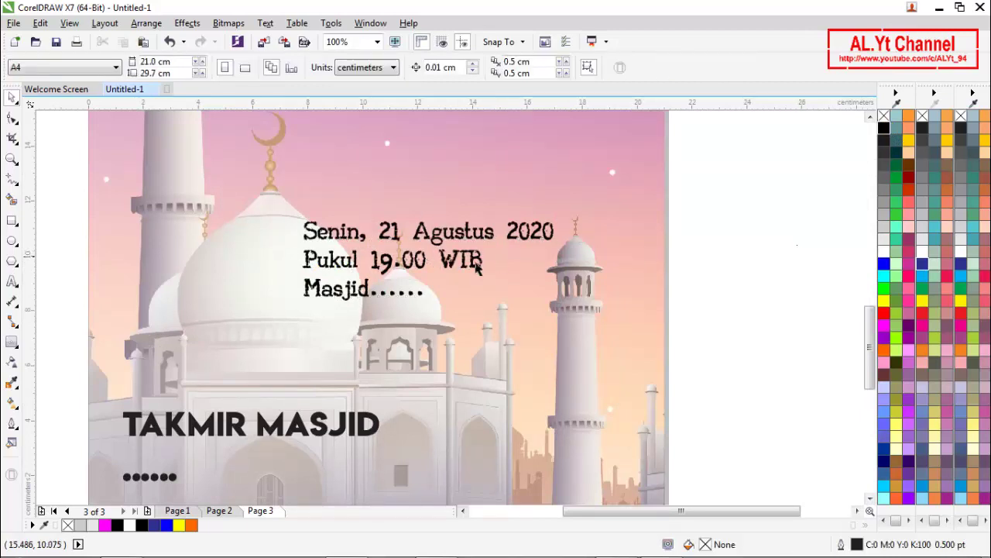
- Move the date, time and place text up beside the large dome's crescent and enlarge it to about 26 pt
{"action": "left_click_drag", "start_coordinate": [453, 271], "coordinate": [526, 213]}
{"action": "left_click_drag", "start_coordinate": [626, 252], "coordinate": [645, 263]}
{"action": "left_click", "coordinate": [714, 232]}
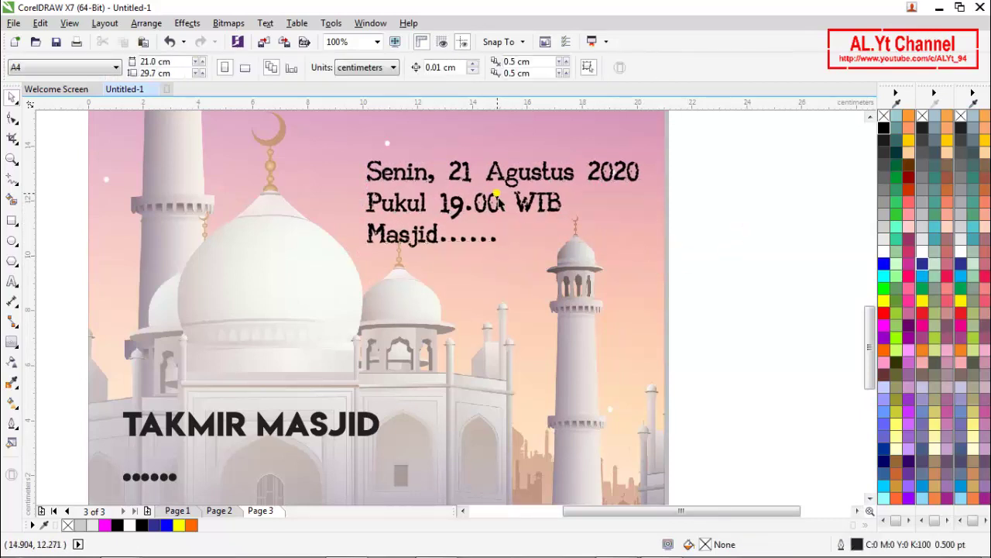
- Try a black fill on the "TAKMIR MASJID" text, and settle on an orange fill
{"action": "scroll", "coordinate": [496, 195], "scroll_direction": "down", "scroll_amount": 2}
{"action": "scroll", "coordinate": [376, 333], "scroll_direction": "up", "scroll_amount": 2}
{"action": "left_click", "coordinate": [409, 307]}
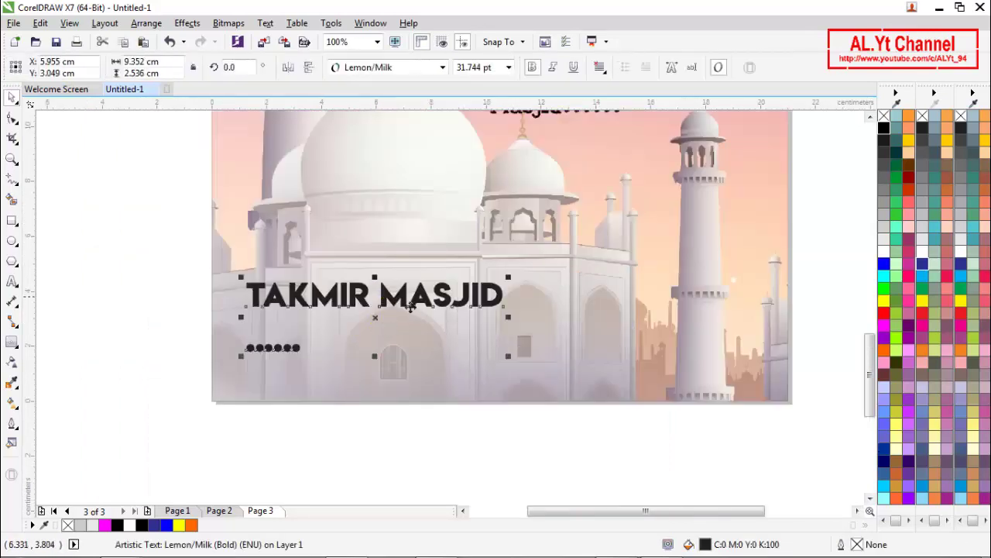
{"action": "left_click", "coordinate": [884, 129]}
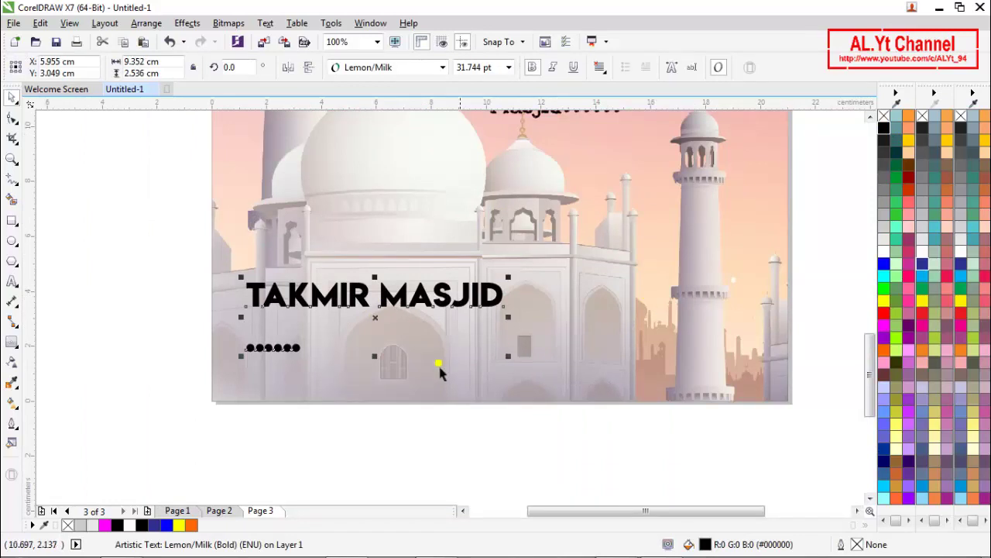
{"action": "left_click", "coordinate": [174, 310]}
{"action": "scroll", "coordinate": [459, 298], "scroll_direction": "down", "scroll_amount": 2}
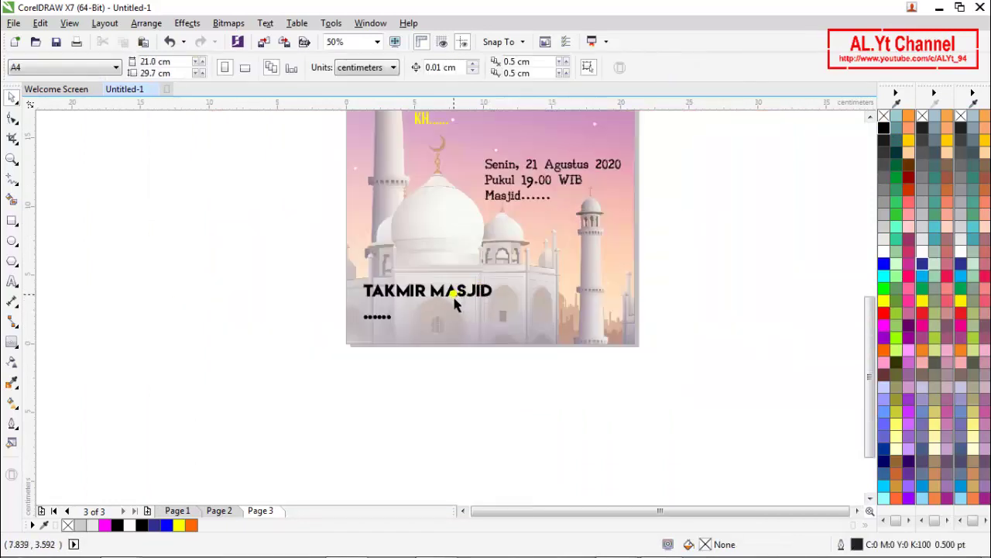
{"action": "scroll", "coordinate": [452, 305], "scroll_direction": "up", "scroll_amount": 2}
{"action": "left_click", "coordinate": [452, 303]}
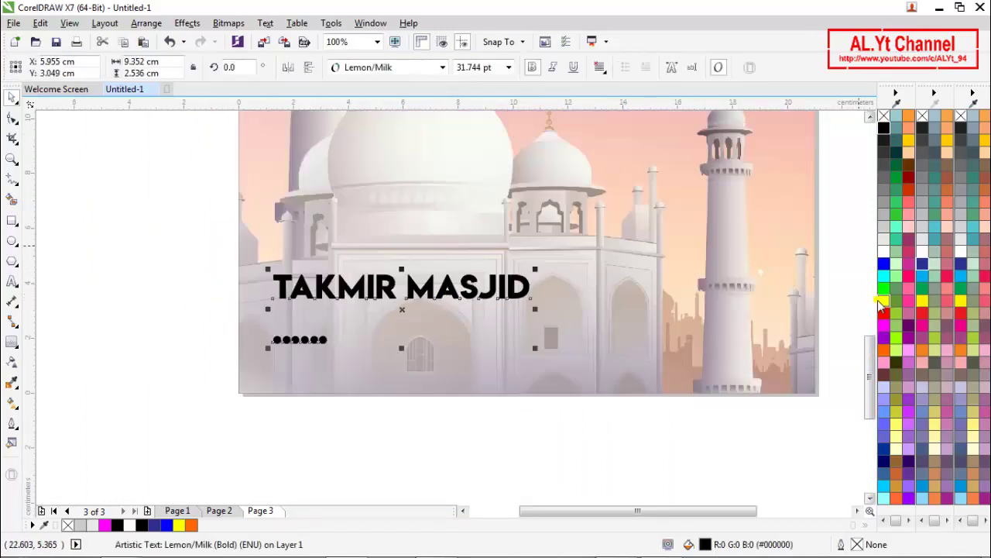
{"action": "left_click", "coordinate": [883, 350]}
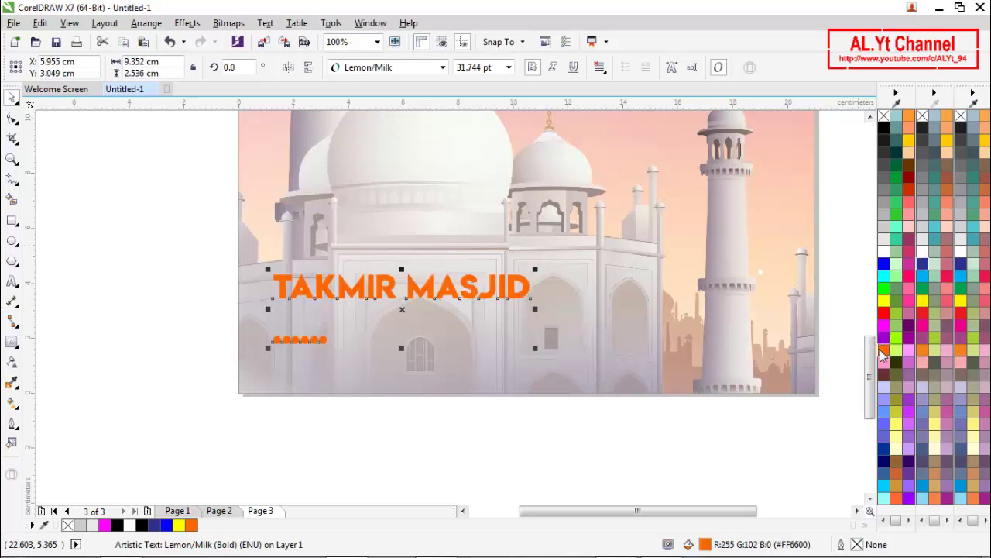
{"action": "left_click", "coordinate": [192, 236]}
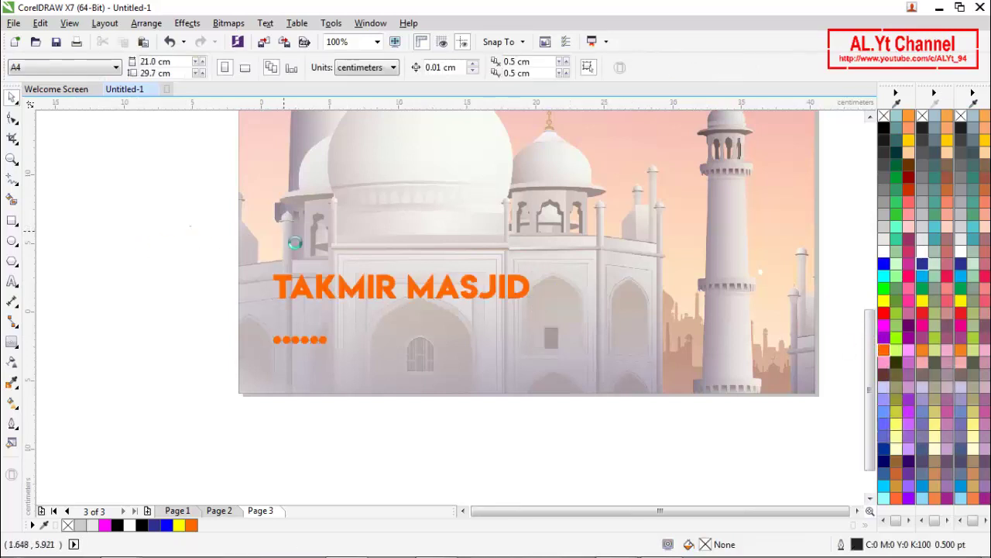
- Add a two-line text reading "NB: Silahkan teman-teman" and "Tambah Sendiri Untuk Nama Dll." near the poster's lower edge
{"action": "scroll", "coordinate": [284, 241], "scroll_direction": "down", "scroll_amount": 4}
{"action": "scroll", "coordinate": [299, 270], "scroll_direction": "up", "scroll_amount": 4}
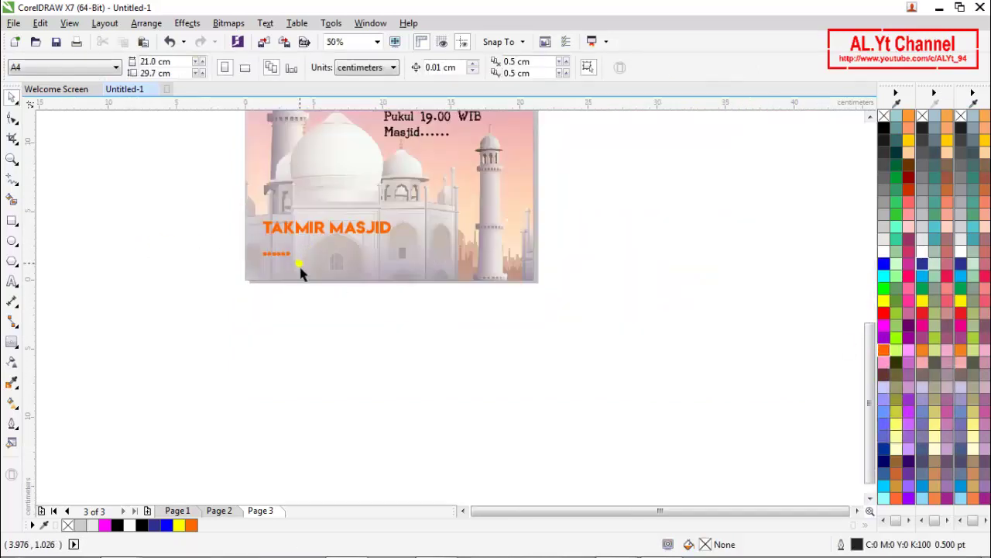
{"action": "left_click", "coordinate": [11, 281]}
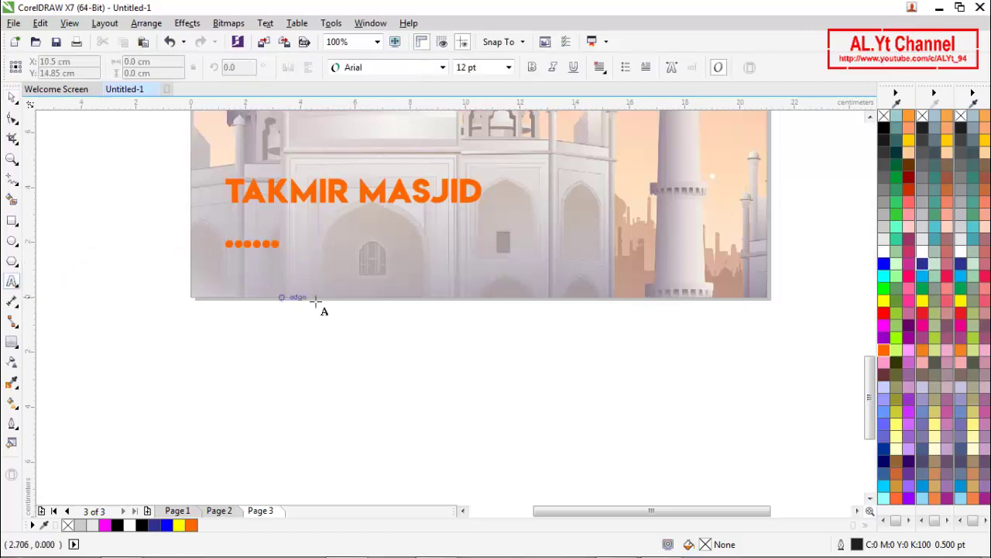
{"action": "left_click", "coordinate": [365, 261]}
{"action": "type", "text": "N"}
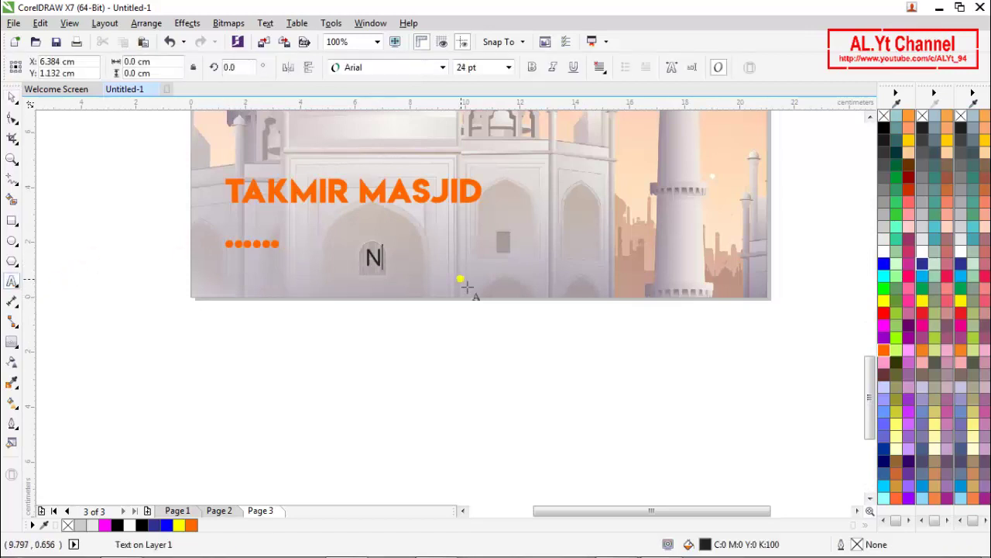
{"action": "type", "text": "B"}
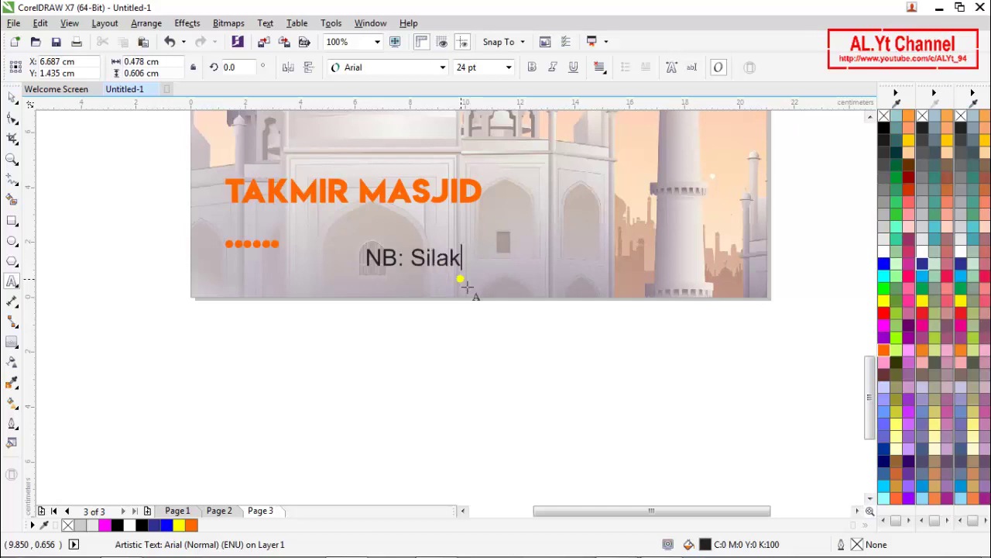
{"action": "type", "text": ": Silahkan t"}
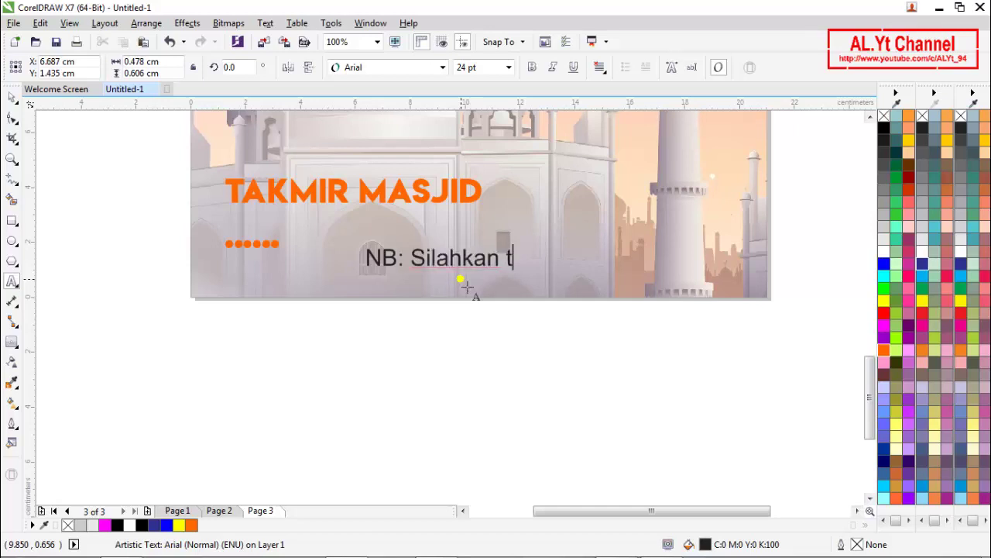
{"action": "type", "text": "eman-teman"}
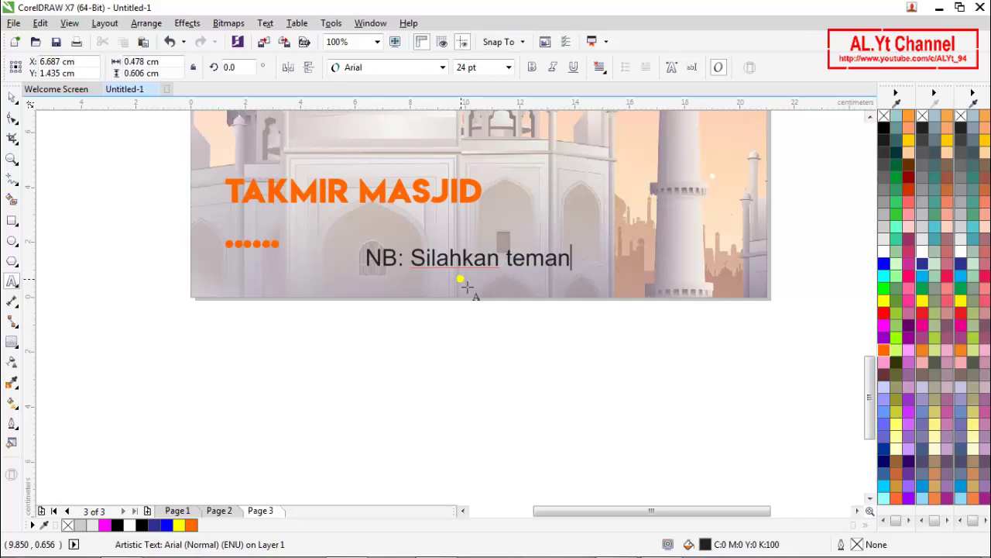
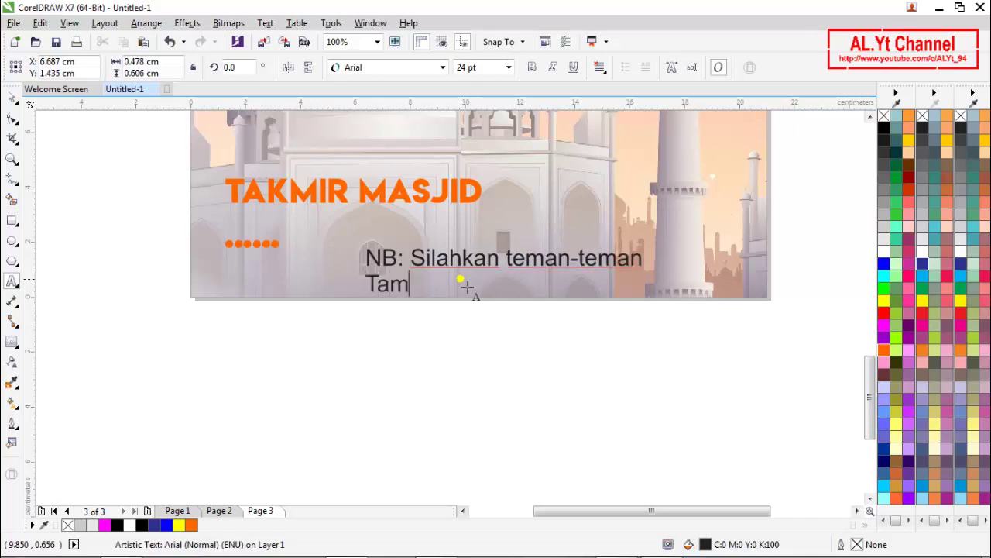
{"action": "type", "text": "bah"}
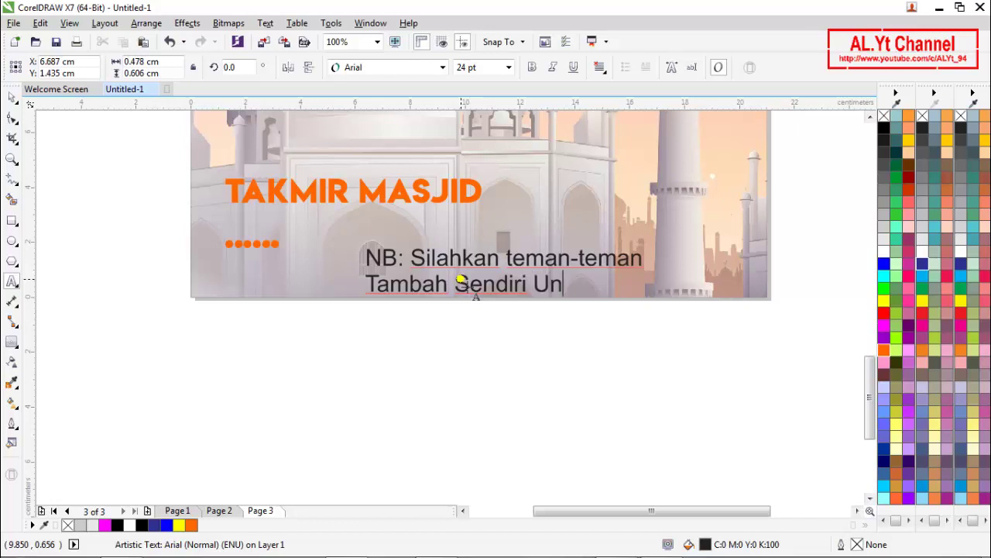
{"action": "type", "text": "Sendiri Untuk Nama"}
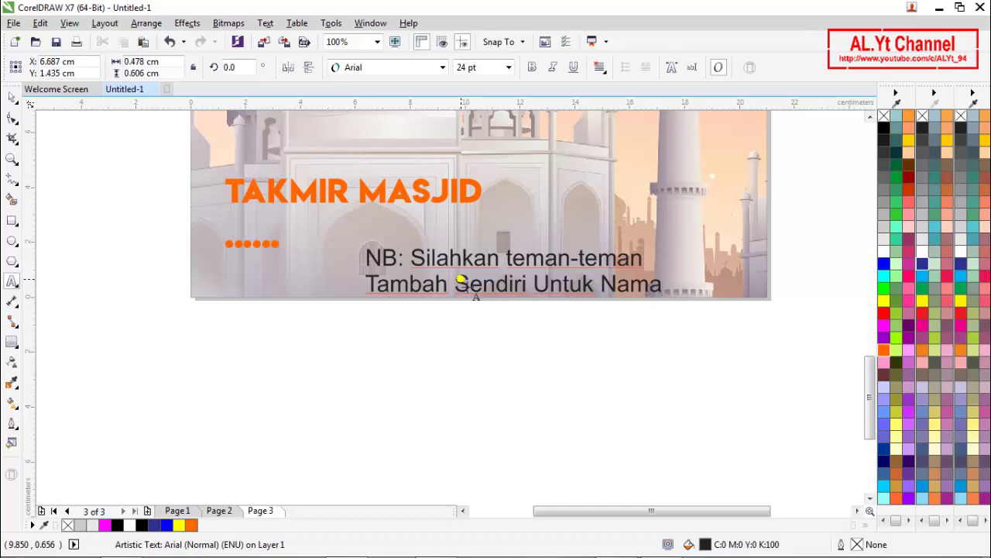
{"action": "type", "text": " Di"}
{"action": "left_click", "coordinate": [461, 280]}
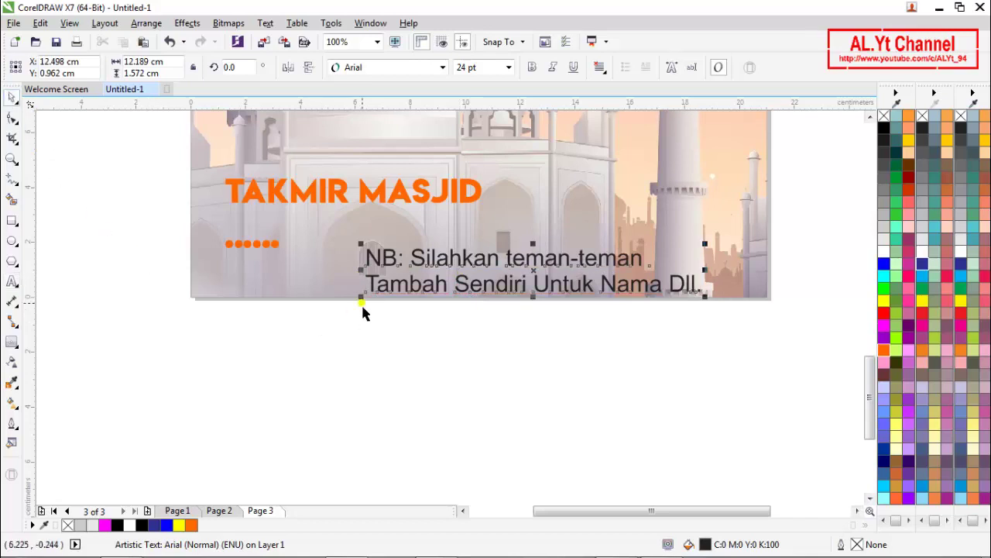
- Enlarge the "NB:" note to about 33 pt, fill it black and move it below the poster
{"action": "left_click_drag", "start_coordinate": [361, 299], "coordinate": [234, 387]}
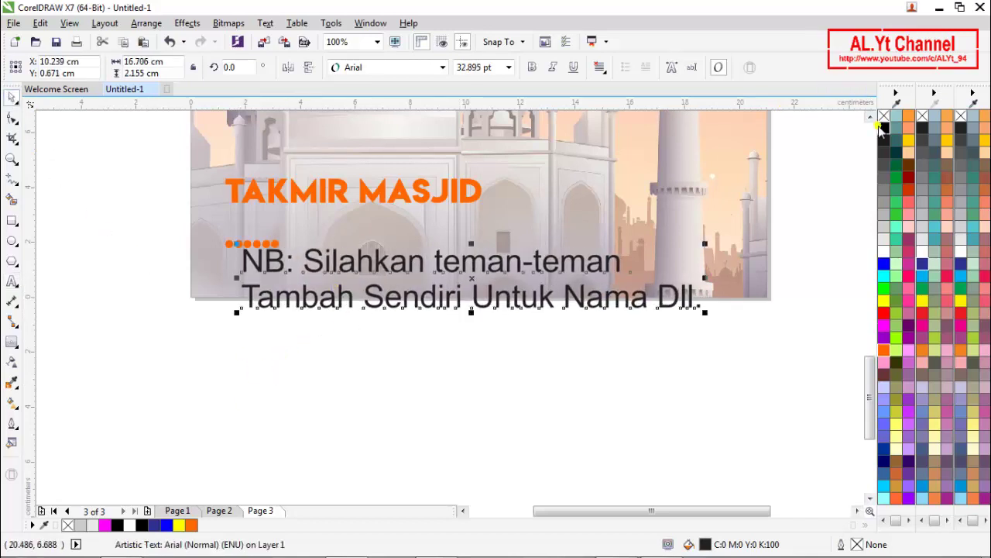
{"action": "left_click_drag", "start_coordinate": [490, 291], "coordinate": [491, 353]}
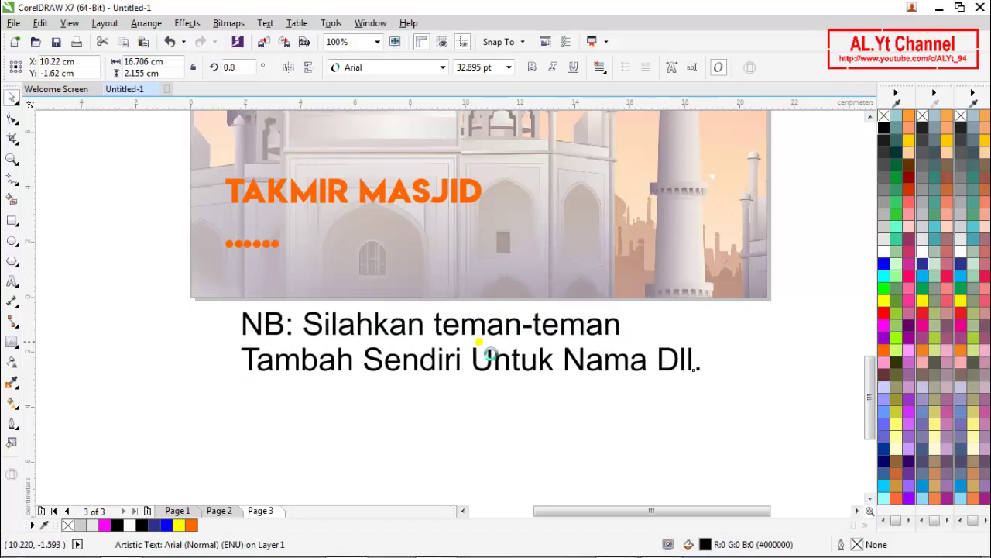
{"action": "left_click", "coordinate": [761, 323]}
- Delete the "NB:" note below the poster
{"action": "scroll", "coordinate": [414, 332], "scroll_direction": "down", "scroll_amount": 2}
{"action": "scroll", "coordinate": [408, 350], "scroll_direction": "up", "scroll_amount": 2}
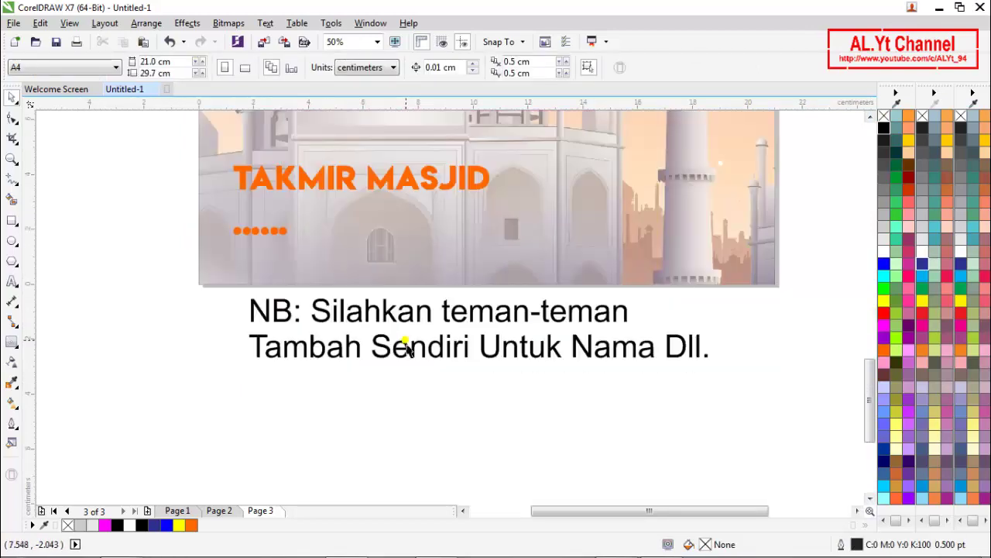
{"action": "scroll", "coordinate": [407, 350], "scroll_direction": "up", "scroll_amount": 2}
{"action": "scroll", "coordinate": [406, 351], "scroll_direction": "down", "scroll_amount": 2}
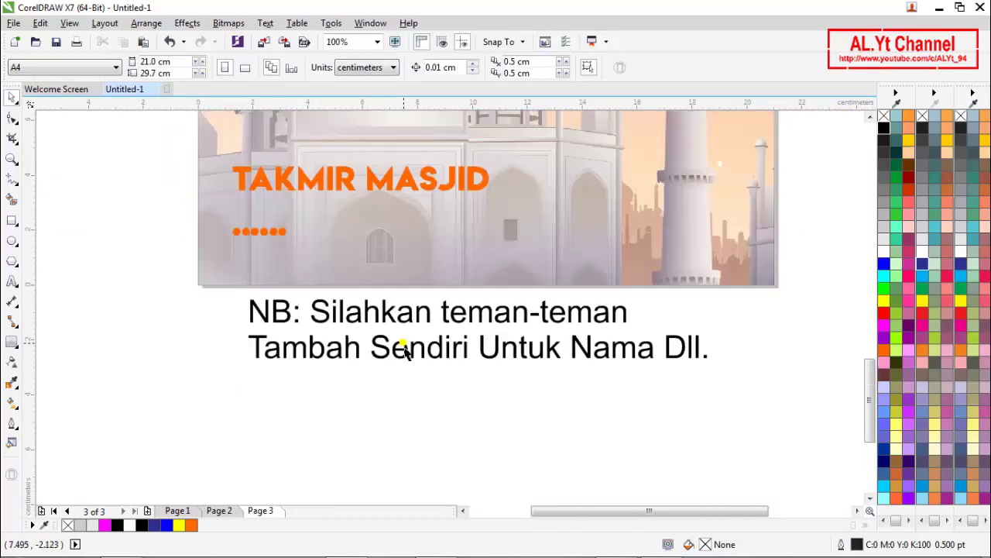
{"action": "left_click", "coordinate": [402, 352]}
{"action": "key", "text": "Delete"}
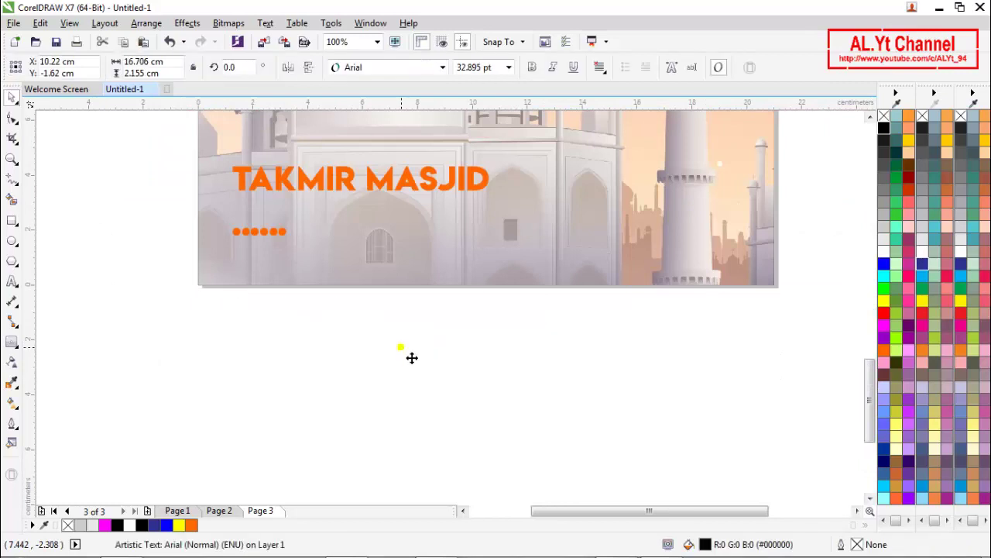
- Enlarge the yellow "Bersama :" and "KH......" text upward toward the crescent moon
{"action": "key", "text": "z"}
{"action": "scroll", "coordinate": [457, 232], "scroll_direction": "down", "scroll_amount": 1}
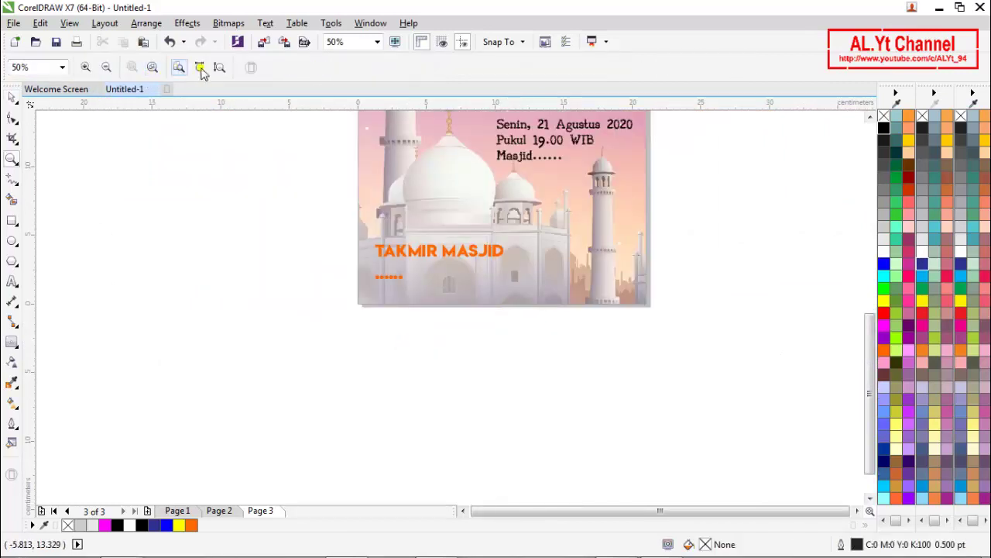
{"action": "left_click", "coordinate": [219, 66]}
{"action": "key", "text": "space"}
{"action": "left_click", "coordinate": [245, 181]}
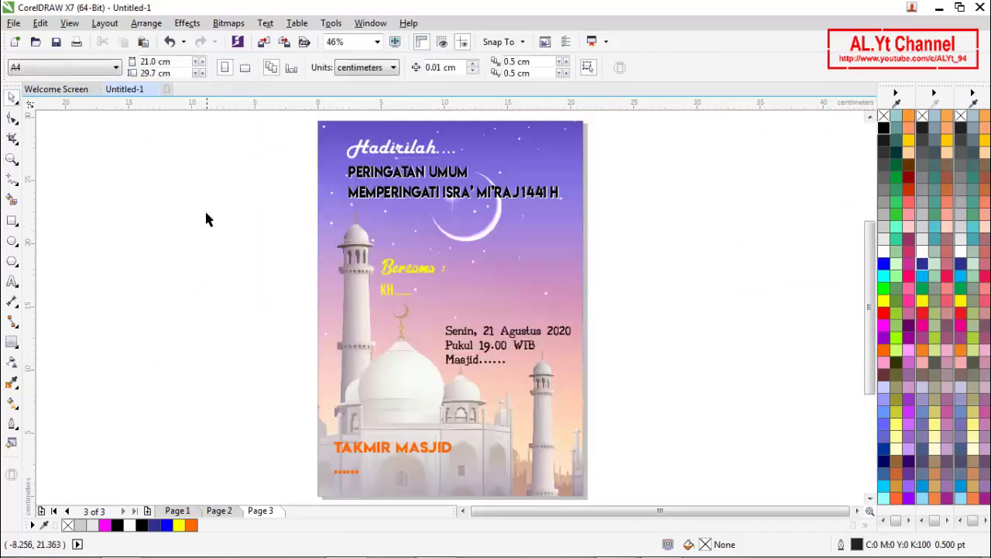
{"action": "left_click", "coordinate": [410, 274]}
{"action": "left_click_drag", "start_coordinate": [451, 256], "coordinate": [486, 236]}
{"action": "left_click", "coordinate": [704, 246]}
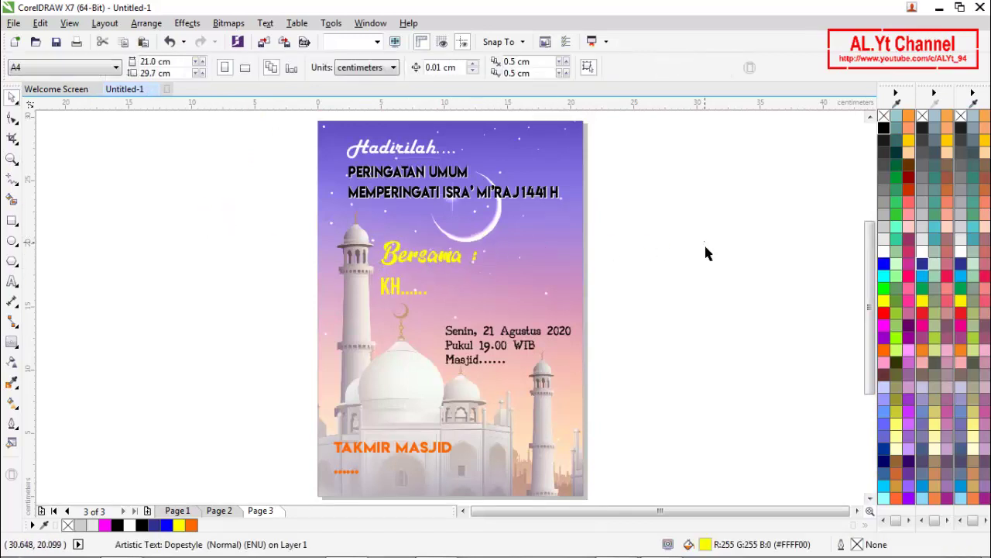
- Try green and cyan fills on the date, time and place text, and settle on blue
{"action": "left_click", "coordinate": [469, 333]}
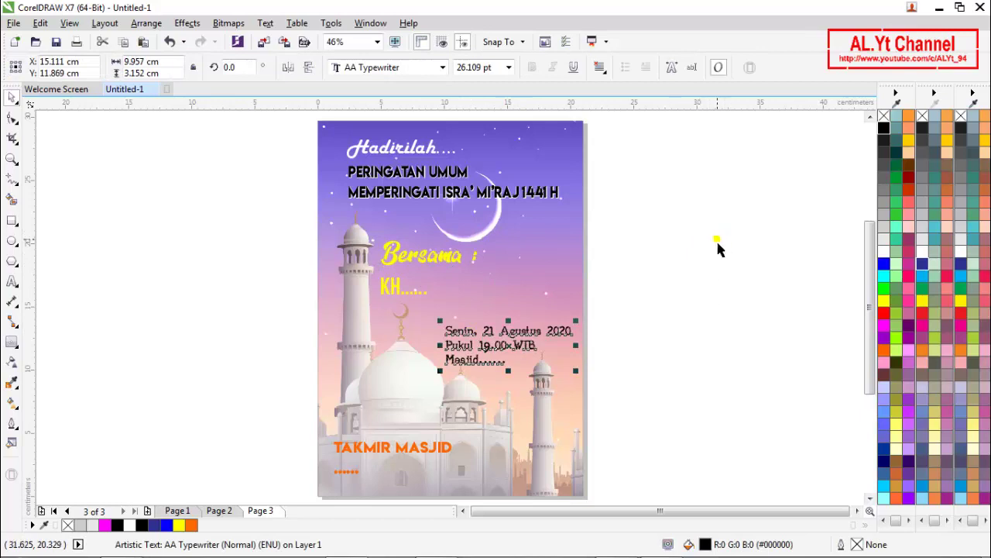
{"action": "left_click", "coordinate": [884, 291]}
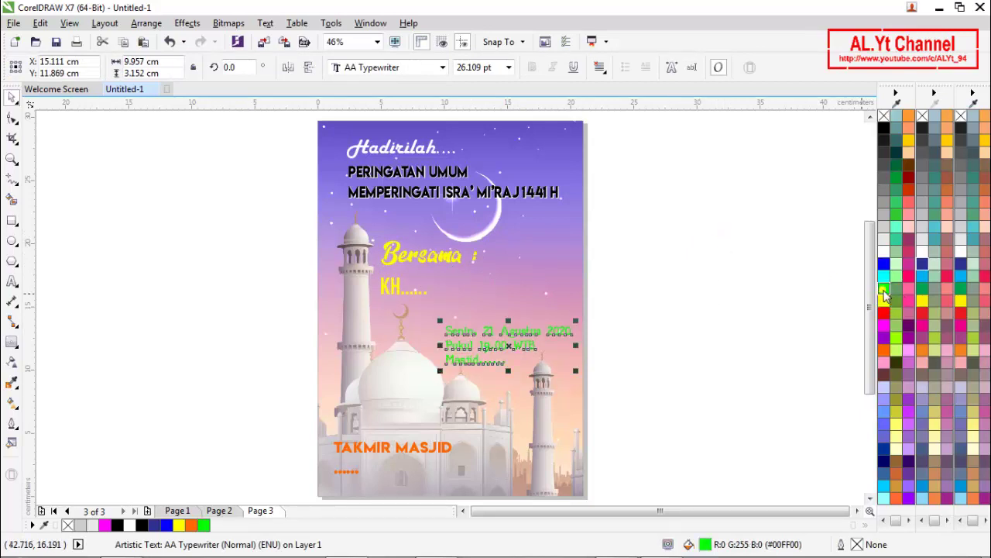
{"action": "left_click", "coordinate": [884, 275]}
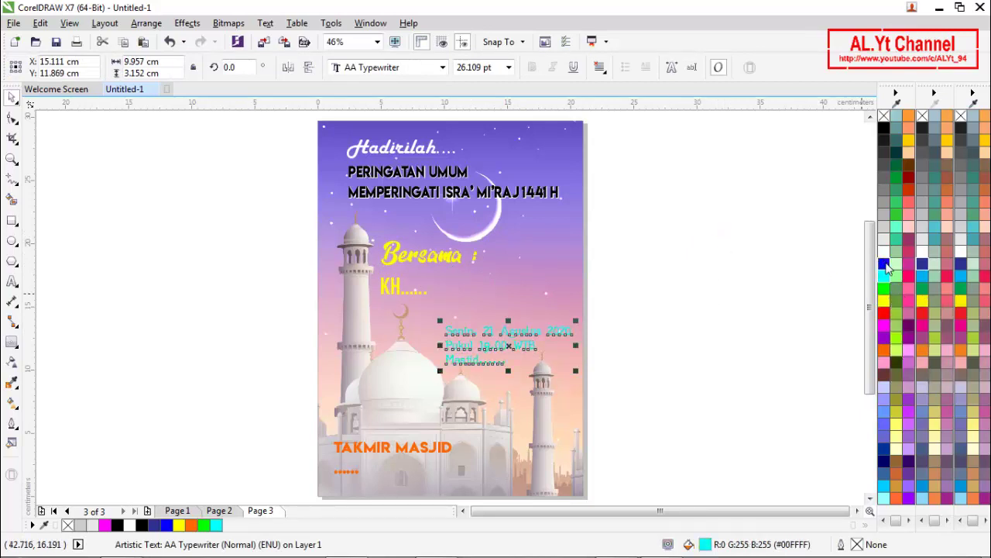
{"action": "left_click", "coordinate": [885, 264]}
{"action": "left_click", "coordinate": [738, 333]}
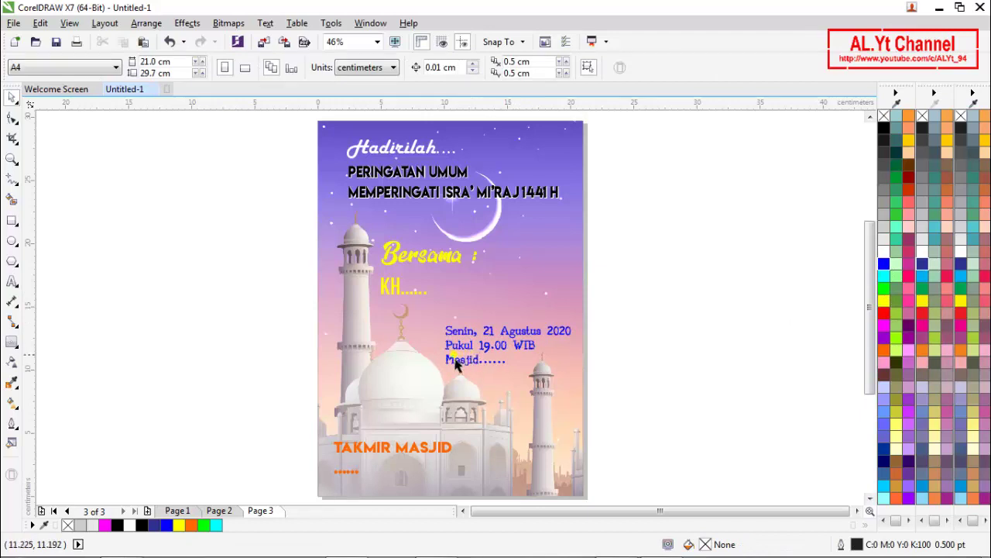
- Fill the "PERINGATAN UMUM MEMPERINGATI ISRA' MI'RAJ 1441 H" heading with blue
{"action": "left_click", "coordinate": [415, 203]}
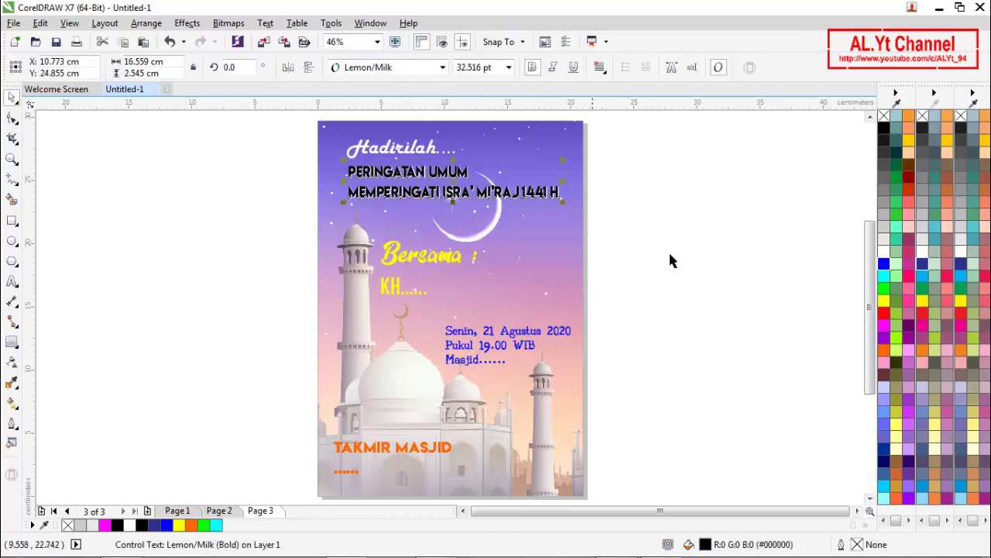
{"action": "left_click", "coordinate": [883, 266]}
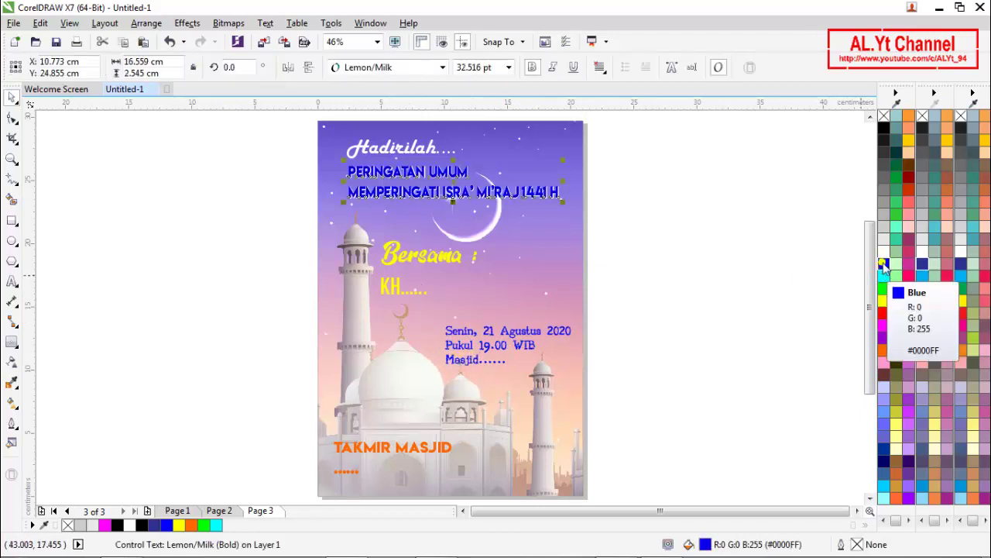
- Fill the "PERINGATAN UMUM MEMPERINGATI ISRA' MI'RAJ 1441 H" heading with black and deselect it
{"action": "left_click", "coordinate": [884, 128]}
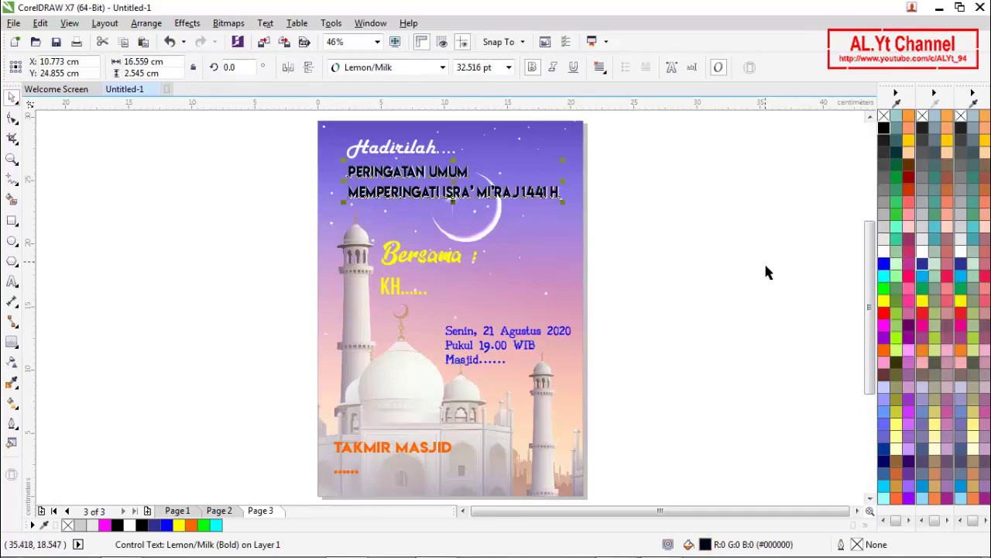
{"action": "left_click", "coordinate": [763, 263]}
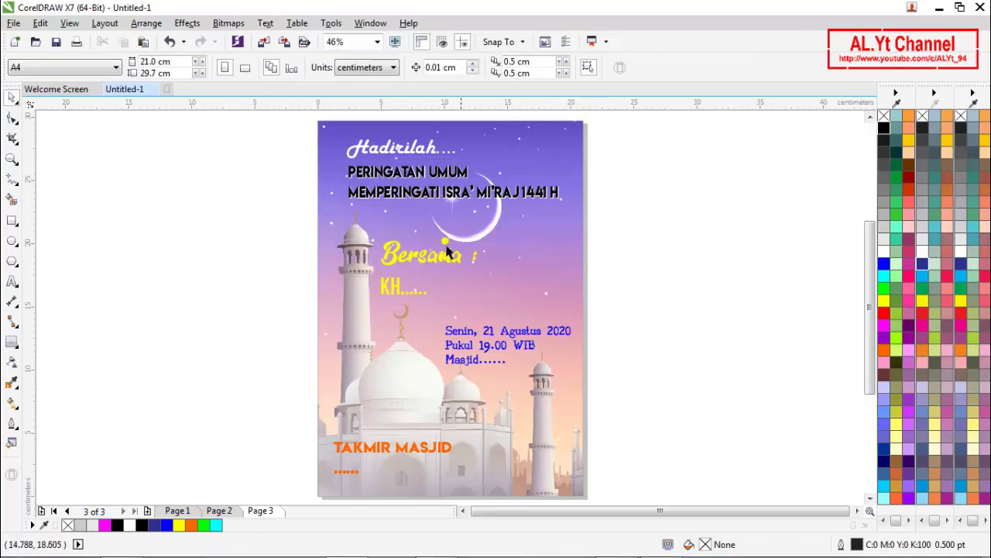
- Examine the finished poster up close from the heading down to the "TAKMIR MASJID" text, ending with the whole page in view
{"action": "scroll", "coordinate": [428, 141], "scroll_direction": "up", "scroll_amount": 3}
{"action": "scroll", "coordinate": [428, 142], "scroll_direction": "down", "scroll_amount": 2}
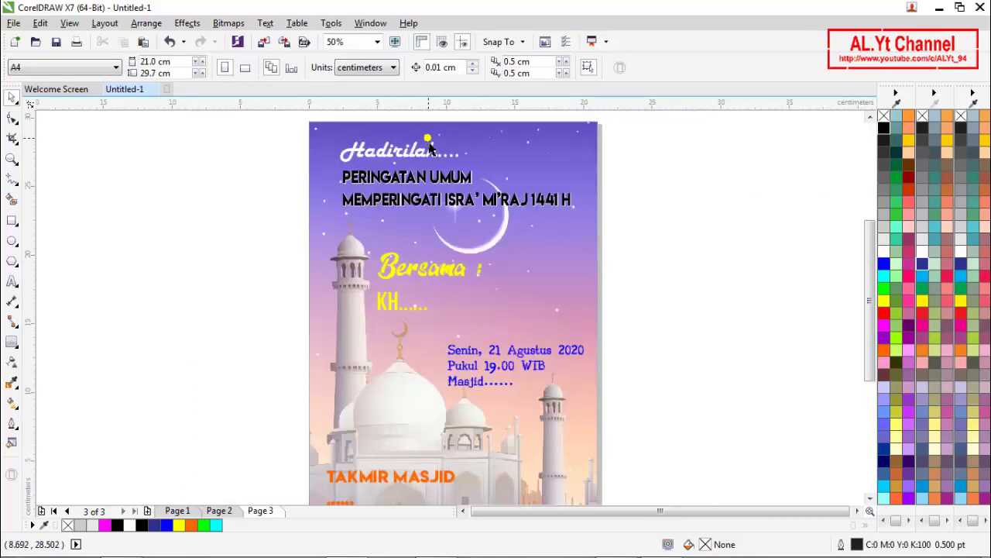
{"action": "scroll", "coordinate": [438, 328], "scroll_direction": "up", "scroll_amount": 2}
{"action": "scroll", "coordinate": [440, 326], "scroll_direction": "down", "scroll_amount": 2}
{"action": "scroll", "coordinate": [437, 128], "scroll_direction": "up", "scroll_amount": 2}
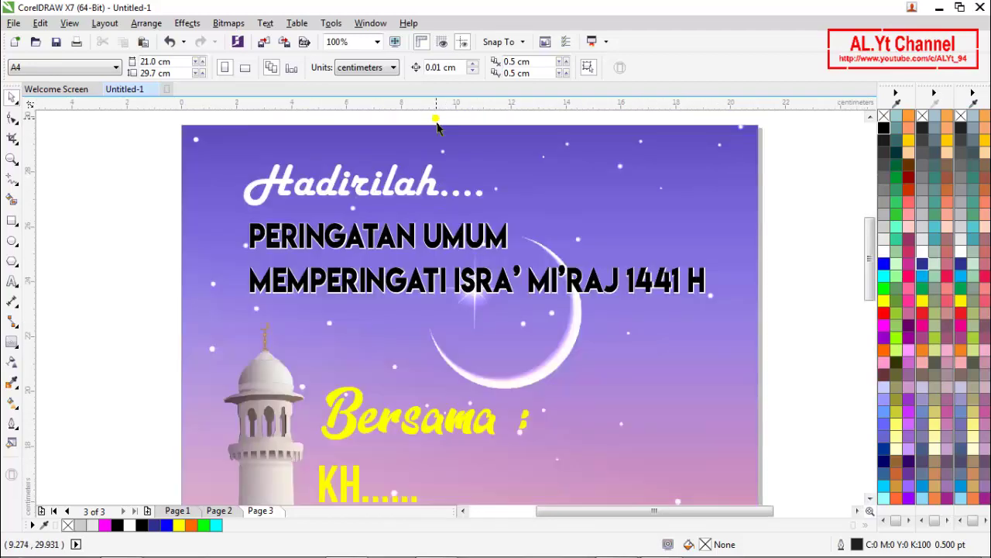
{"action": "scroll", "coordinate": [439, 129], "scroll_direction": "up", "scroll_amount": 2}
{"action": "scroll", "coordinate": [440, 128], "scroll_direction": "down", "scroll_amount": 2}
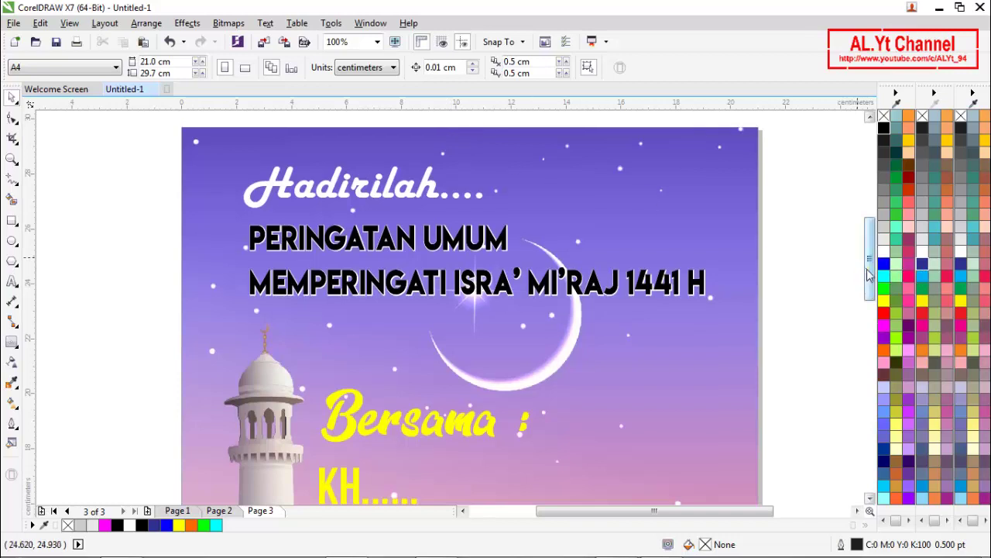
{"action": "left_click_drag", "start_coordinate": [867, 279], "coordinate": [869, 301]}
{"action": "left_click_drag", "start_coordinate": [869, 308], "coordinate": [883, 364]}
{"action": "key", "text": "F2"}
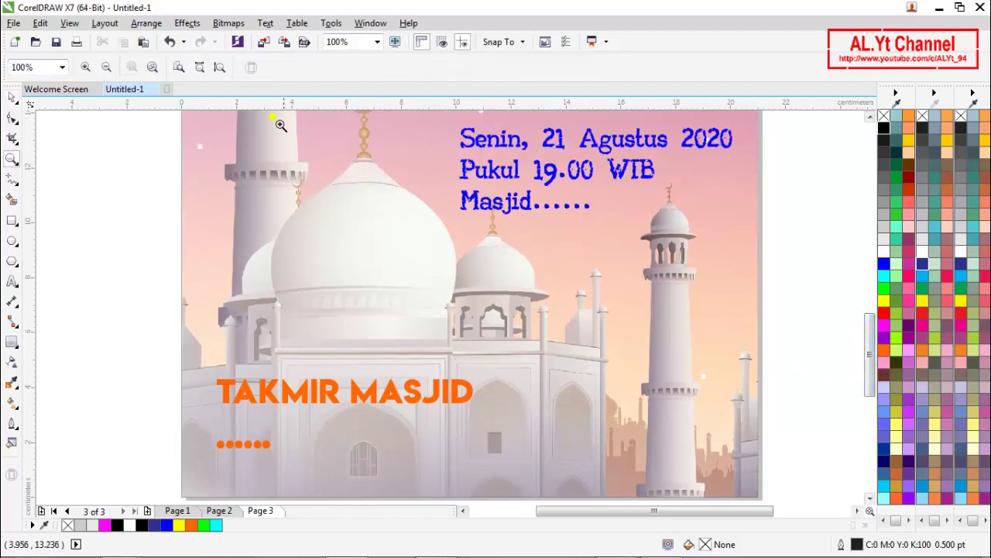
{"action": "left_click", "coordinate": [221, 67]}
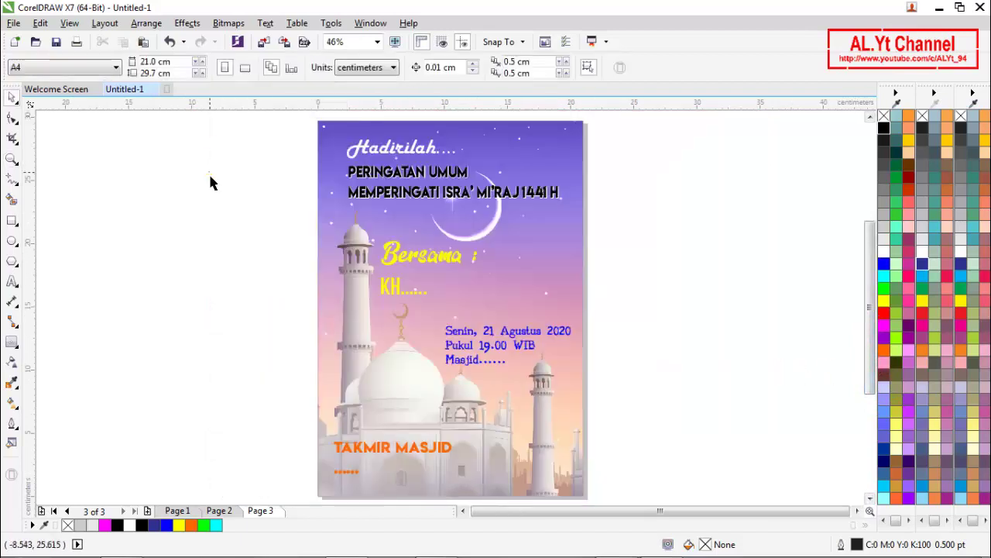